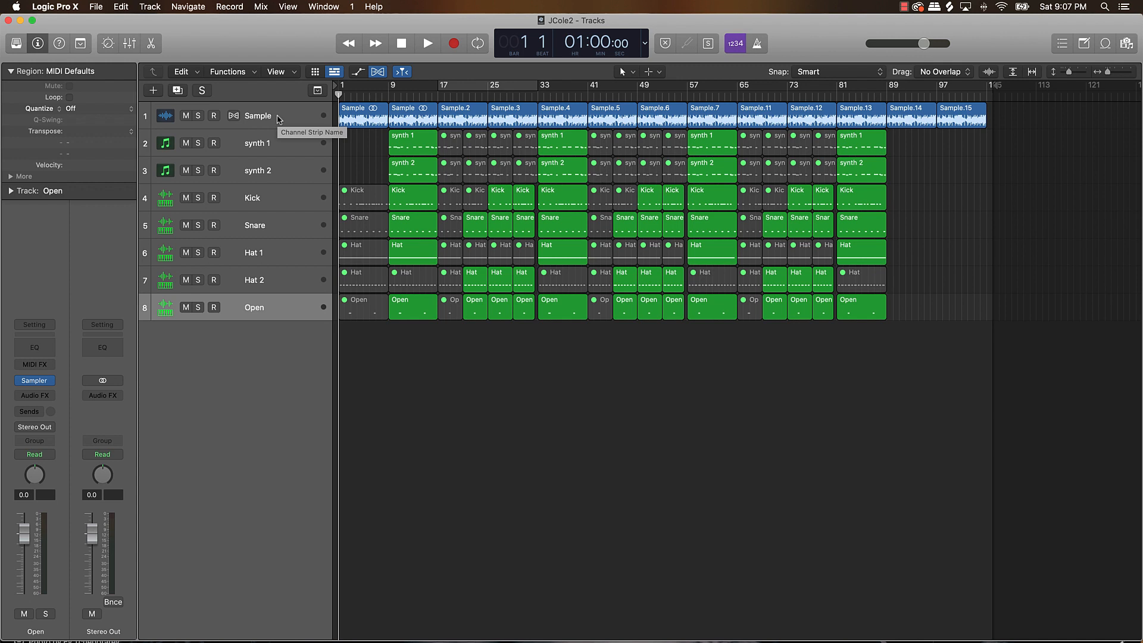
# - Examine the Sample track's Filter Cutoff, Filter Resonance and Filter On/Off automation, switch its lane back to Volume, and hide the automation
pyautogui.click(277, 118)
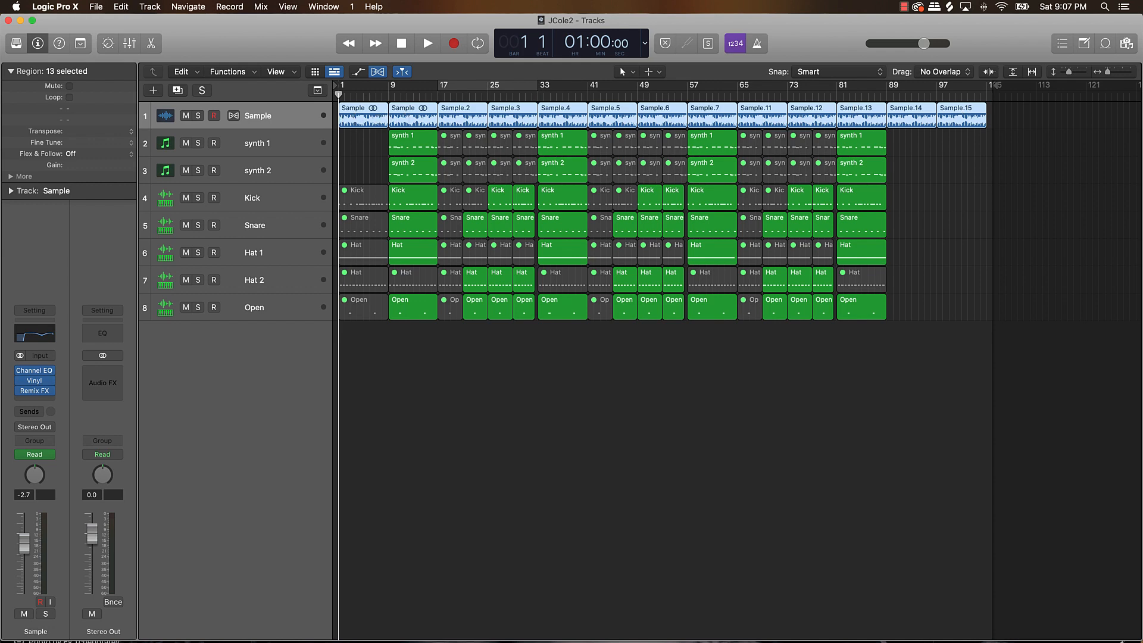
pyautogui.press('a')
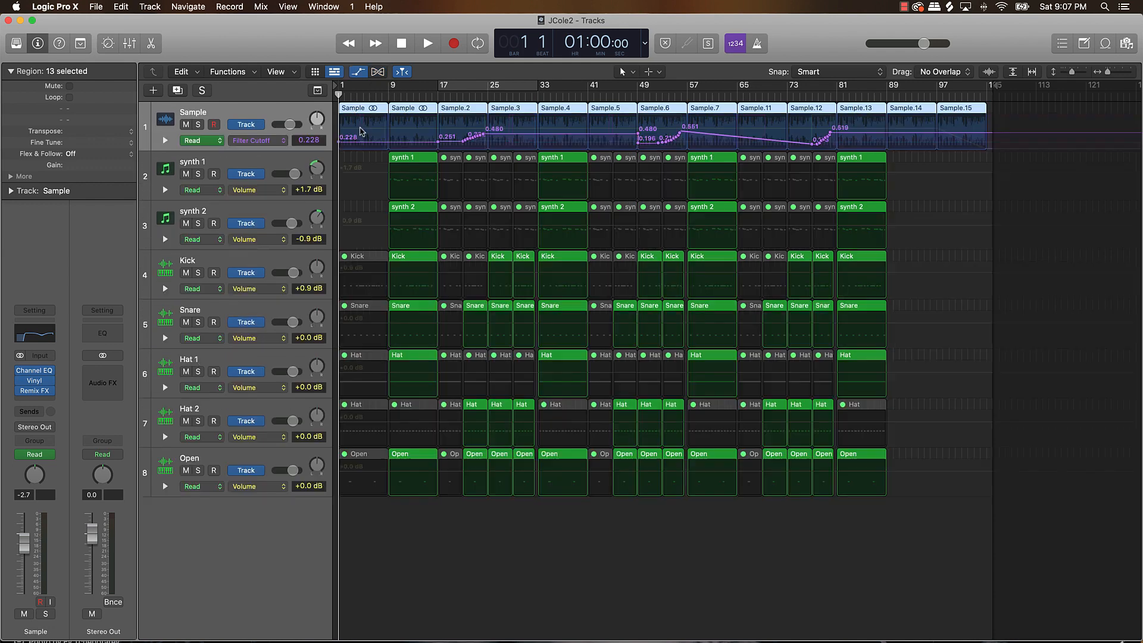
pyautogui.click(268, 143)
pyautogui.click(294, 154)
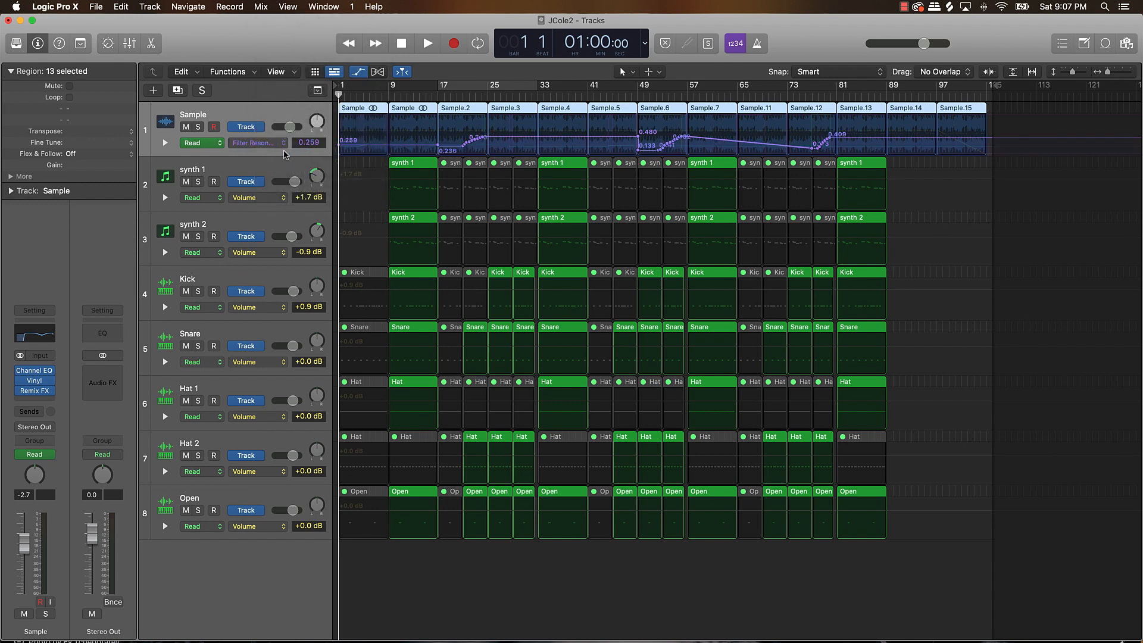
pyautogui.click(273, 144)
pyautogui.click(284, 147)
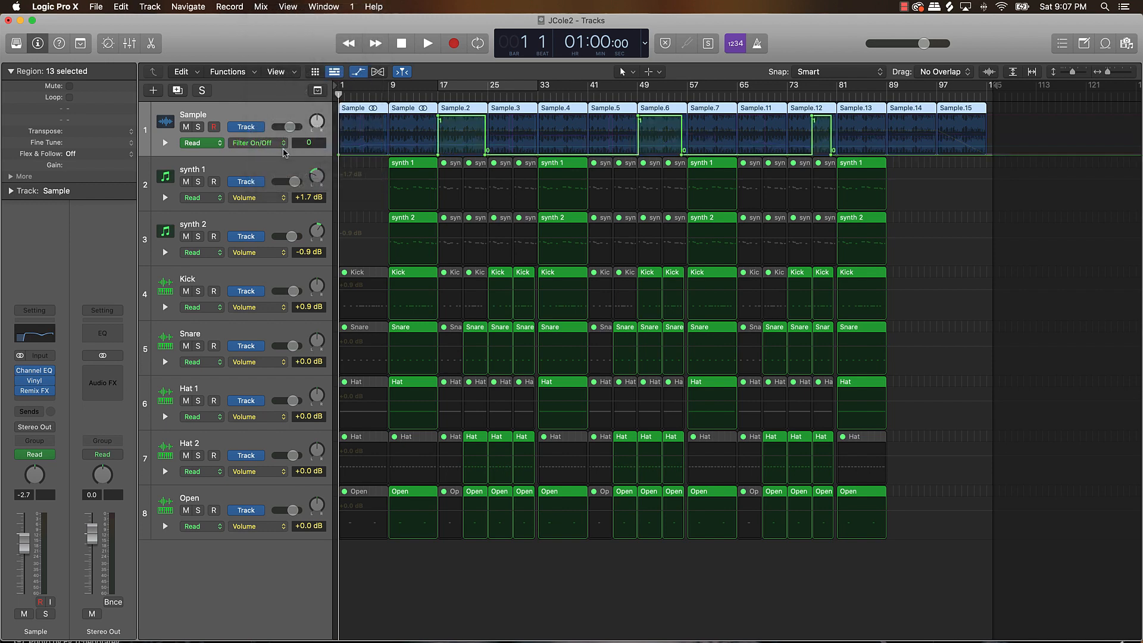
pyautogui.click(279, 146)
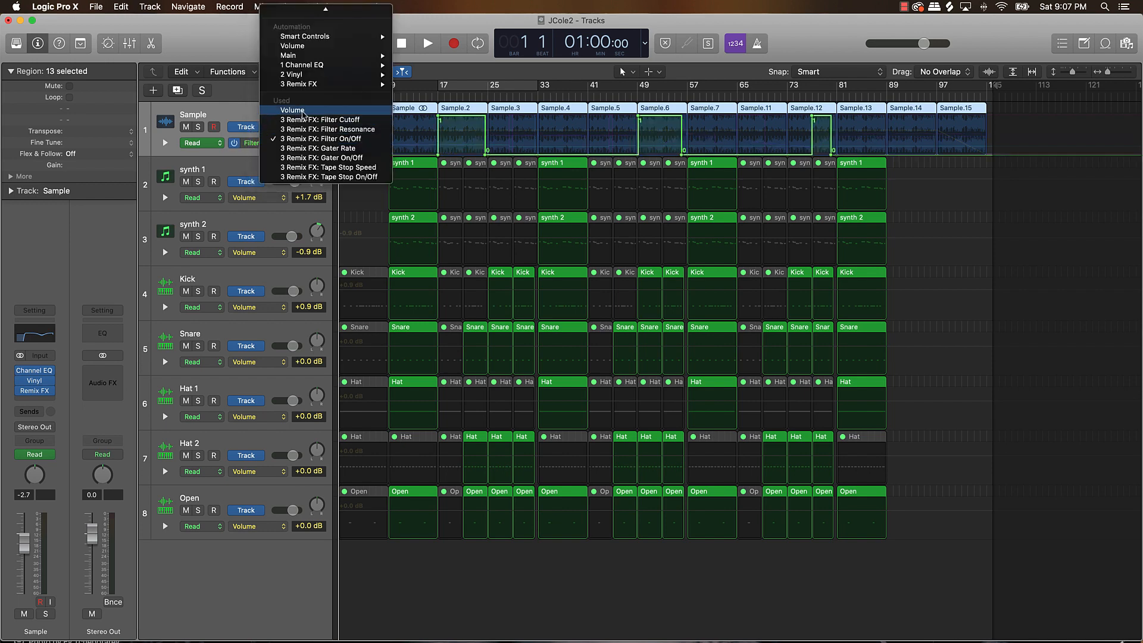
pyautogui.click(300, 111)
pyautogui.press('a')
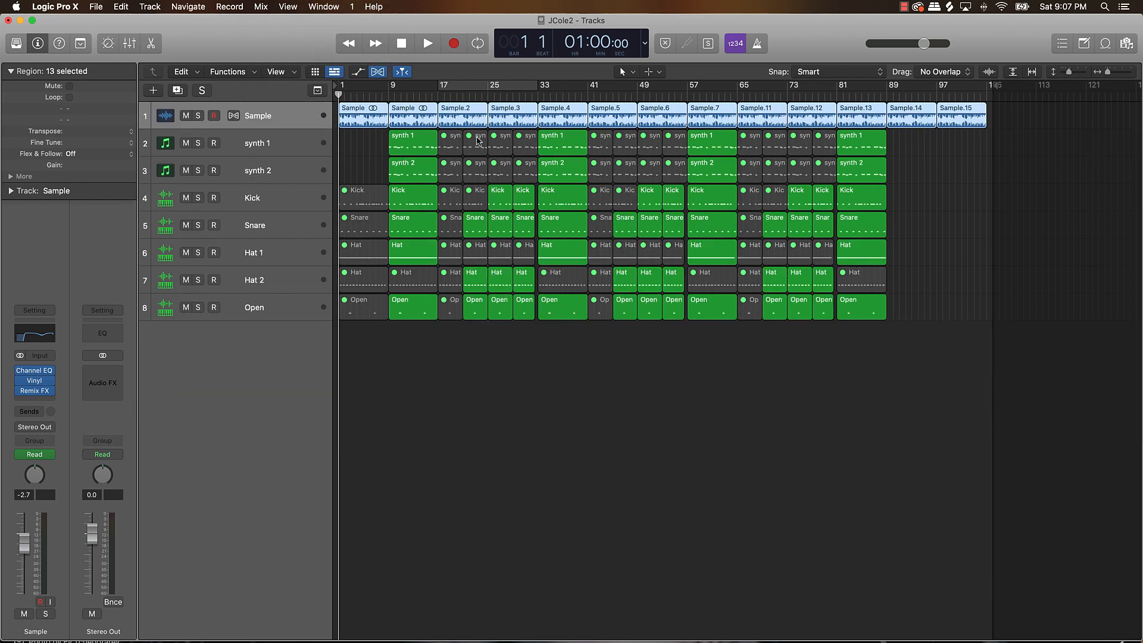
pyautogui.click(309, 121)
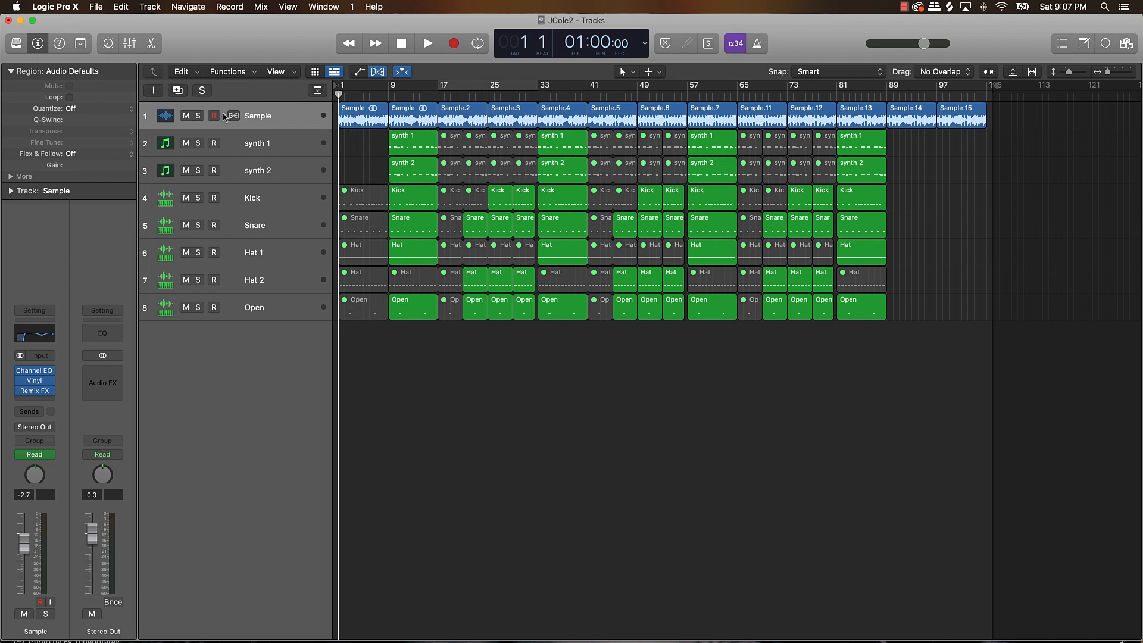
# - Play the arrangement from the start for a few bars, stop it, and return the playhead to the beginning
pyautogui.press('space')
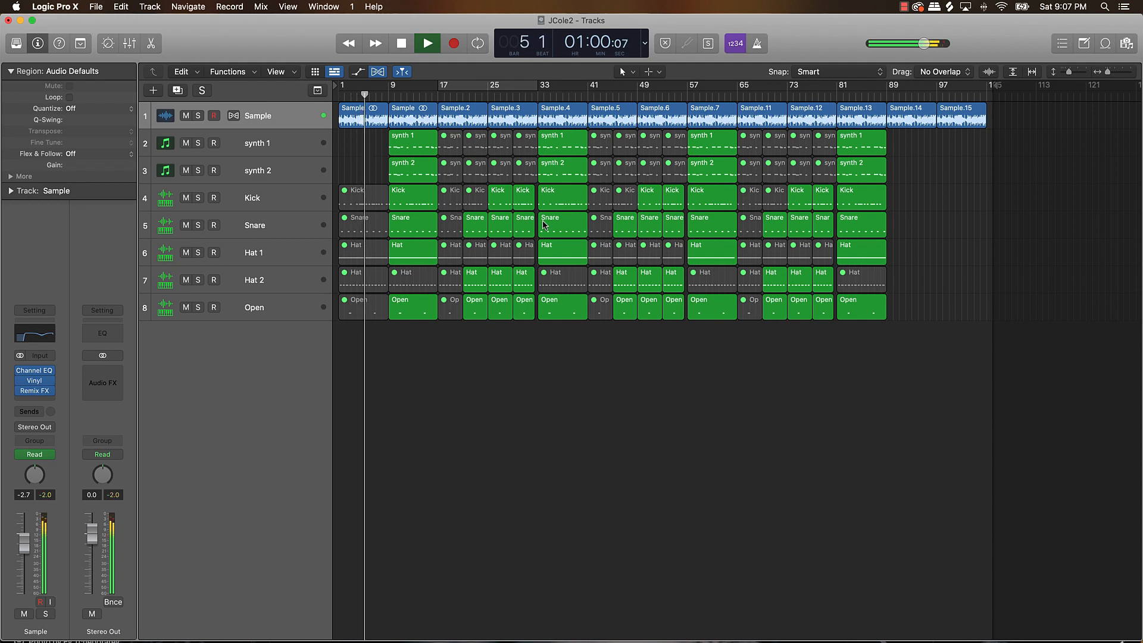
pyautogui.press('space')
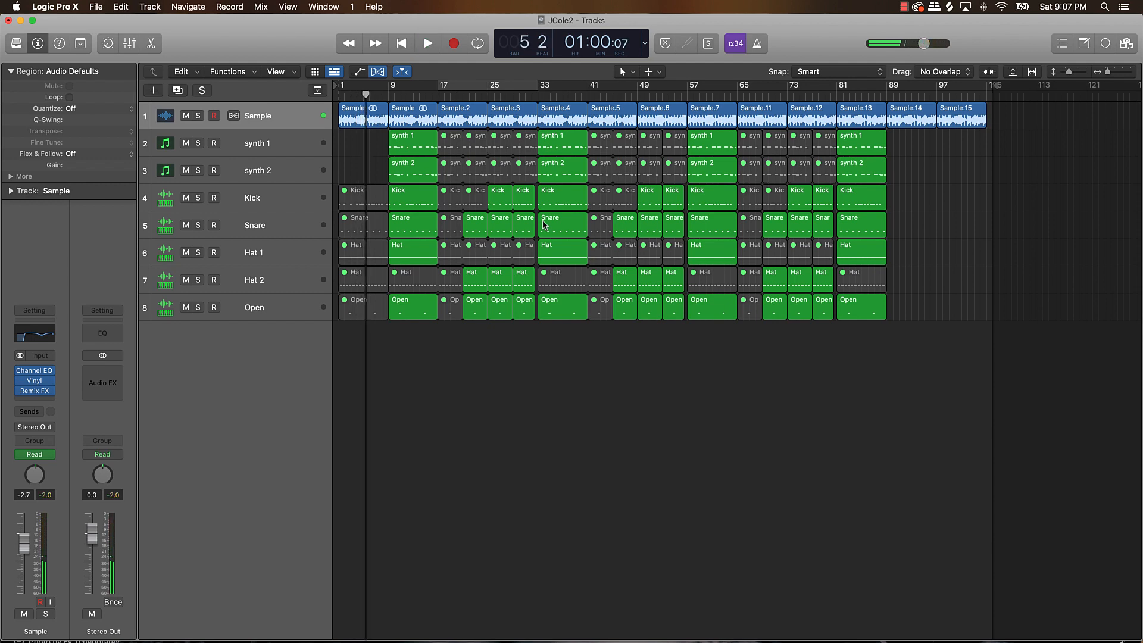
pyautogui.press('Return')
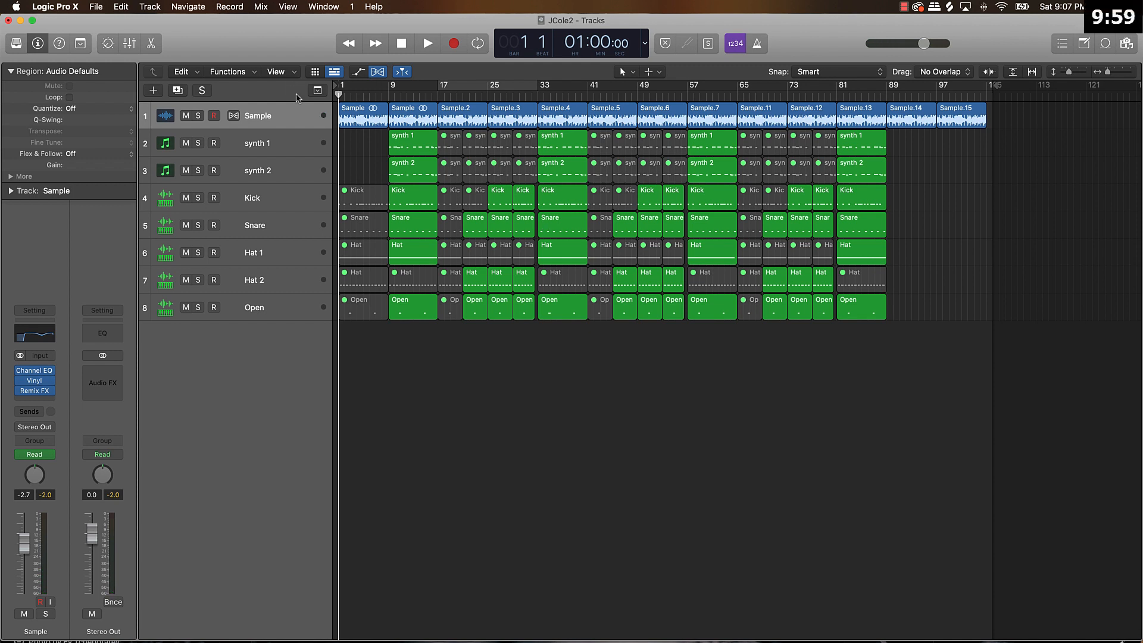
# - Bounce all regions of the Sample track in place to a new track named "J Cole Sample", muting the source regions
pyautogui.click(286, 115)
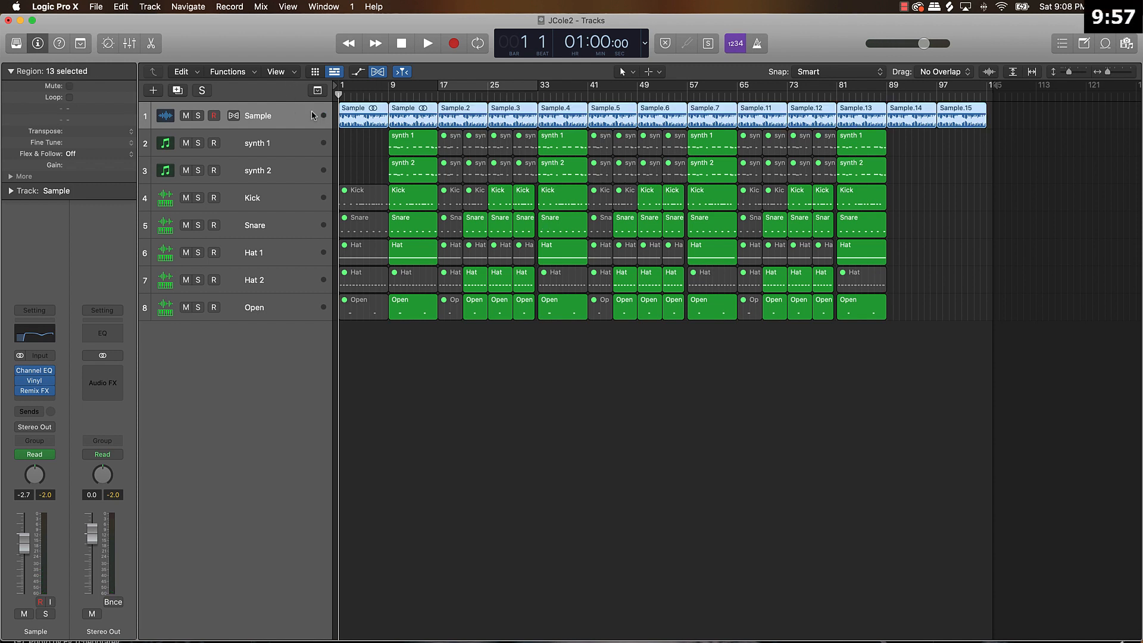
pyautogui.rightClick(371, 113)
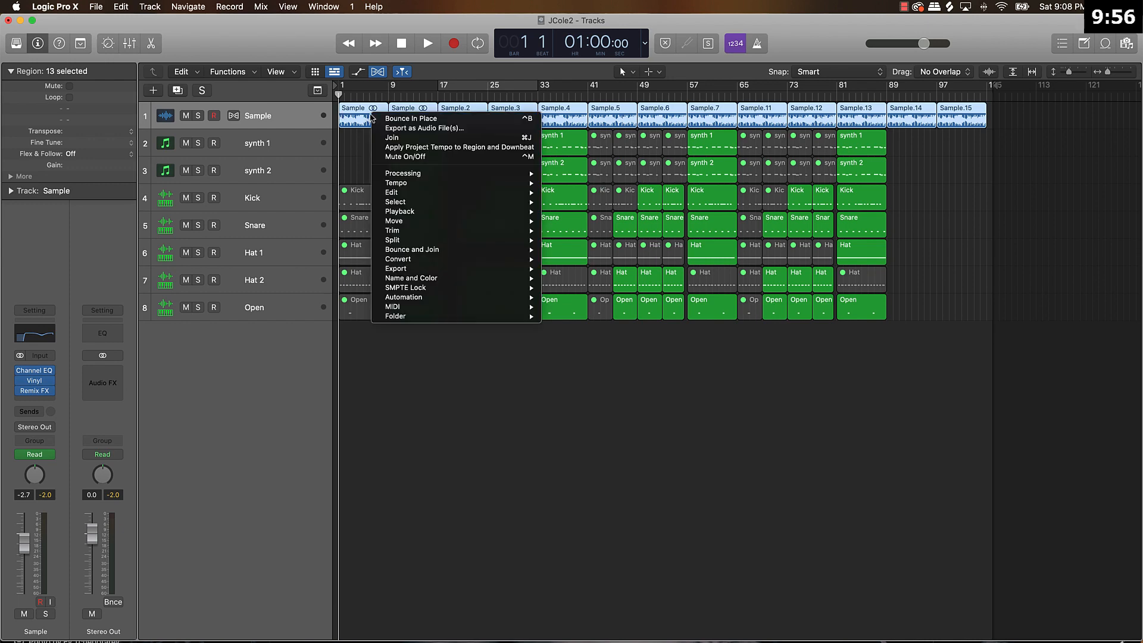
pyautogui.click(401, 120)
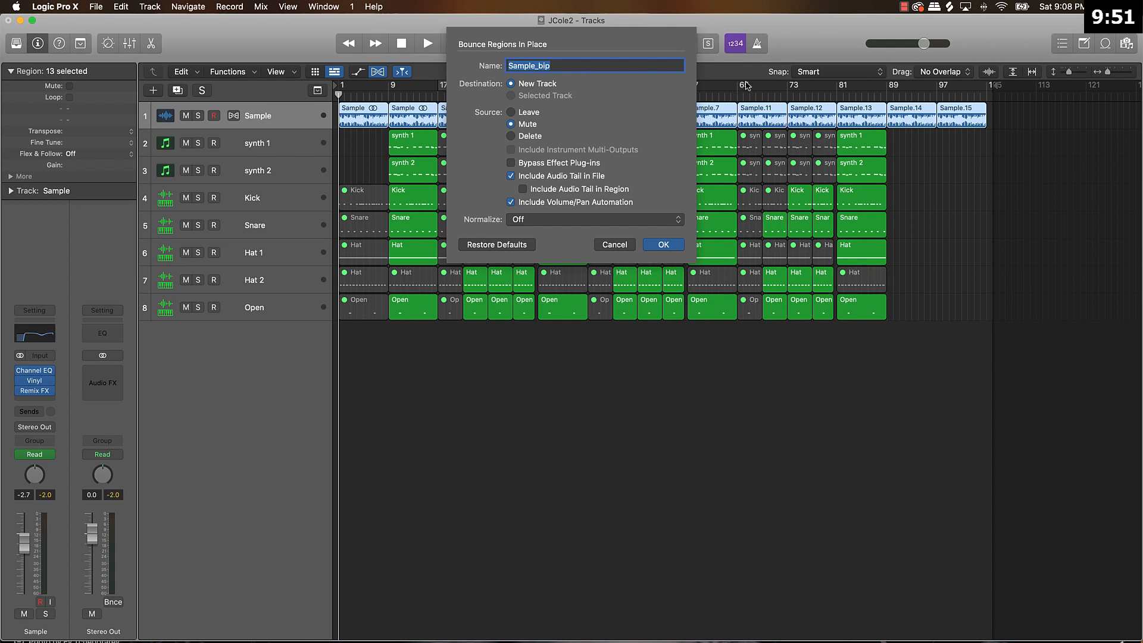
pyautogui.press('Right')
pyautogui.press('BackSpace')
pyautogui.press('BackSpace')
pyautogui.press('BackSpace')
pyautogui.press('BackSpace')
pyautogui.press('BackSpace')
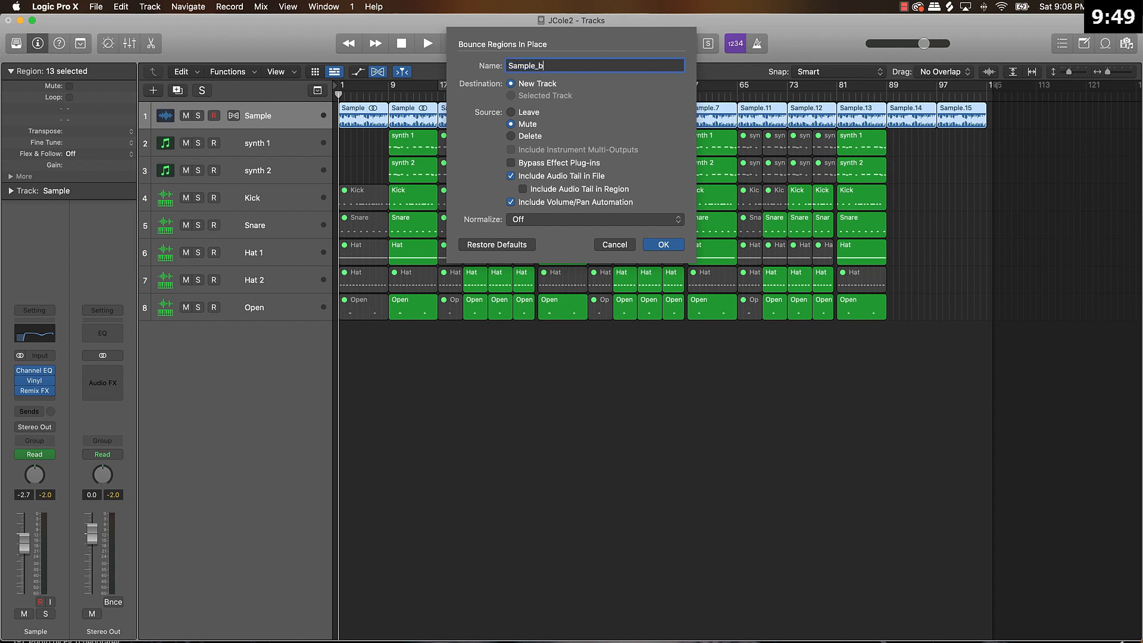
pyautogui.write('e')
pyautogui.click(508, 66)
pyautogui.write('J Cole')
pyautogui.press('Return')
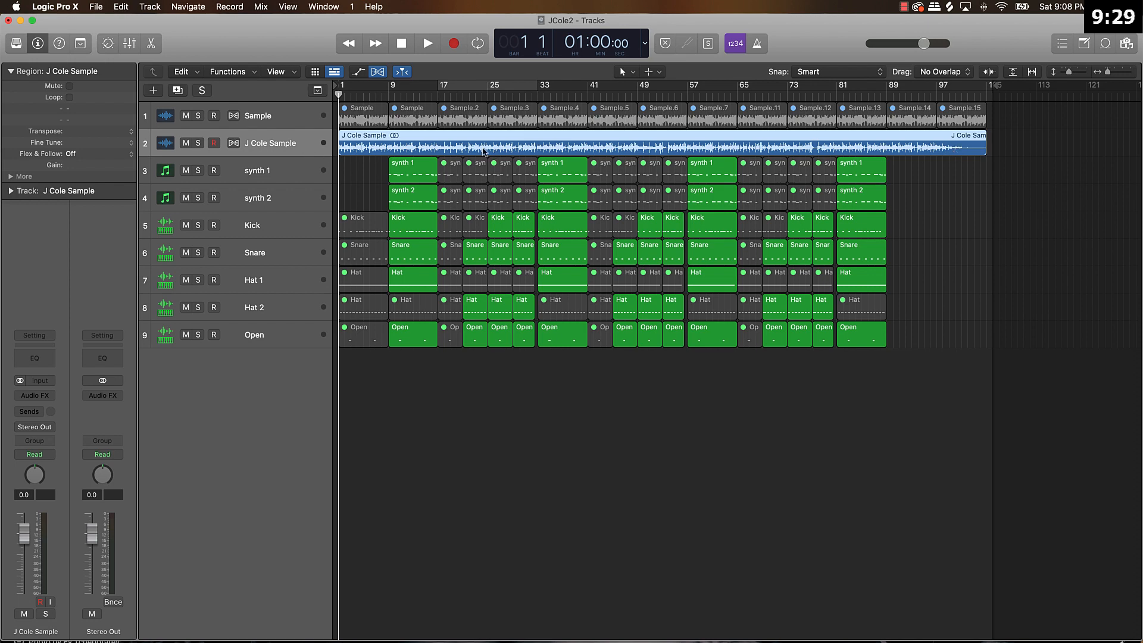
# - Select the original Sample track and save the project under the new name JCole3
pyautogui.click(269, 120)
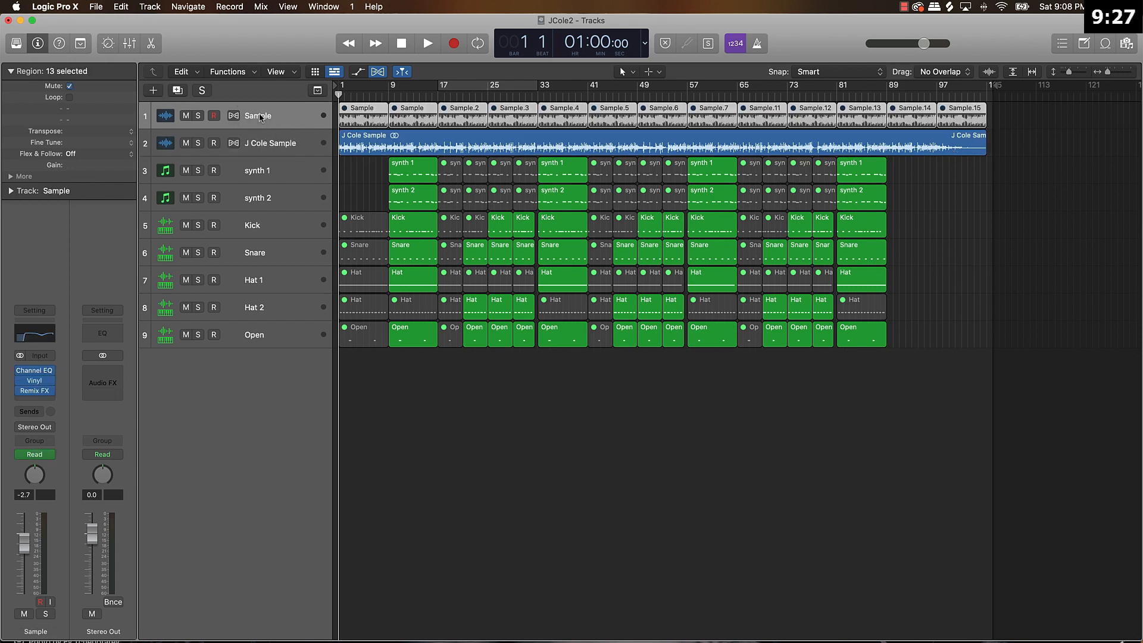
pyautogui.press('super+shift+s')
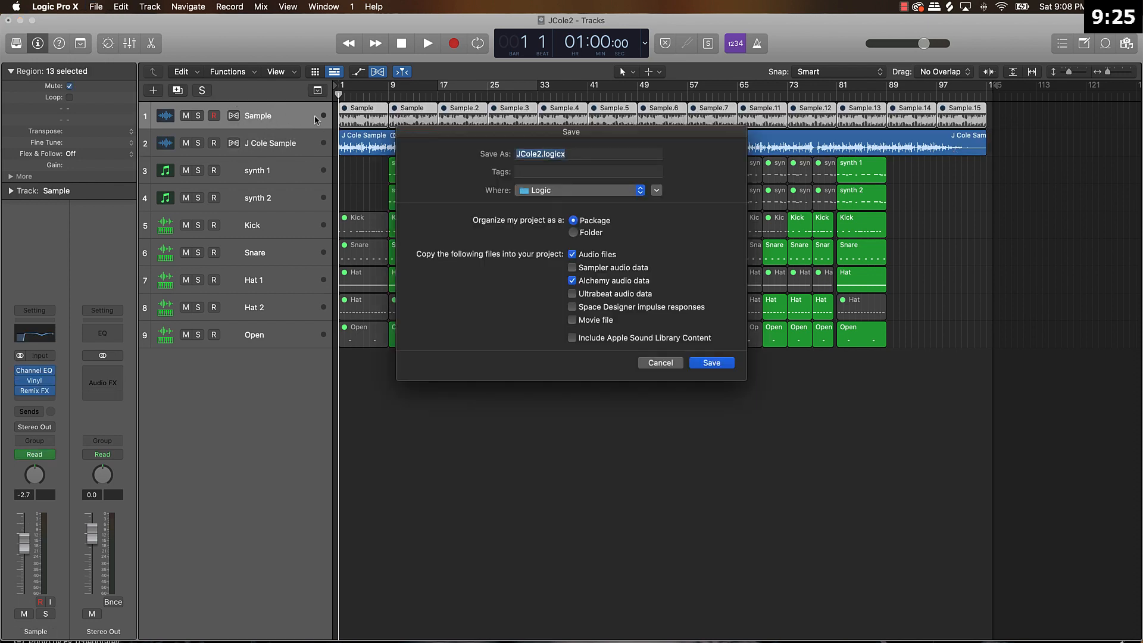
pyautogui.click(540, 155)
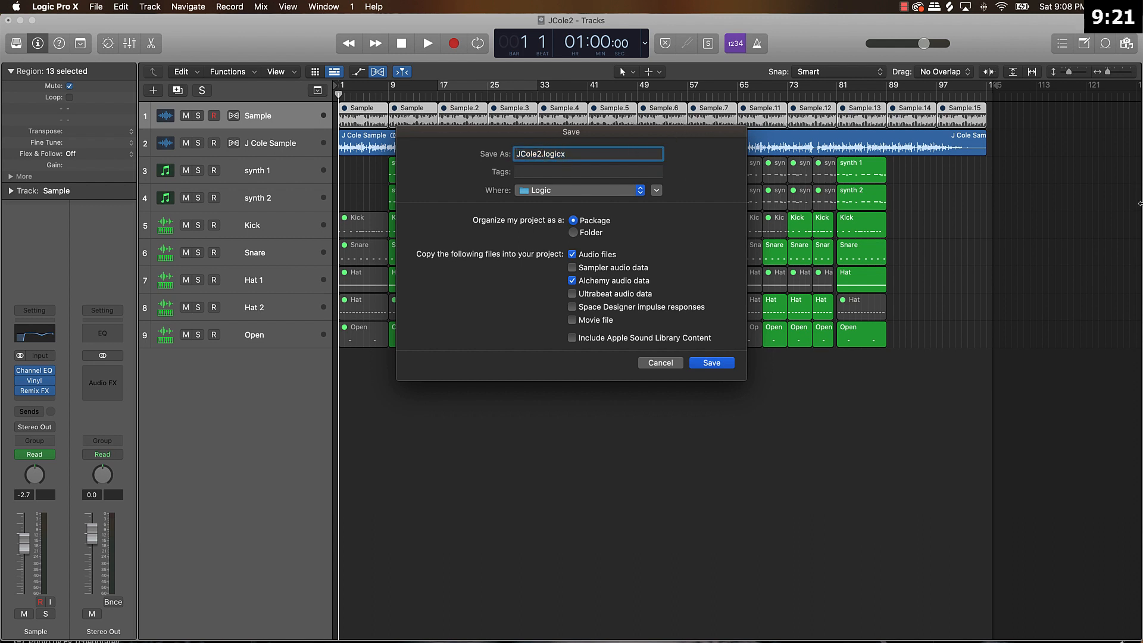
pyautogui.press('BackSpace')
pyautogui.write('3')
pyautogui.press('Return')
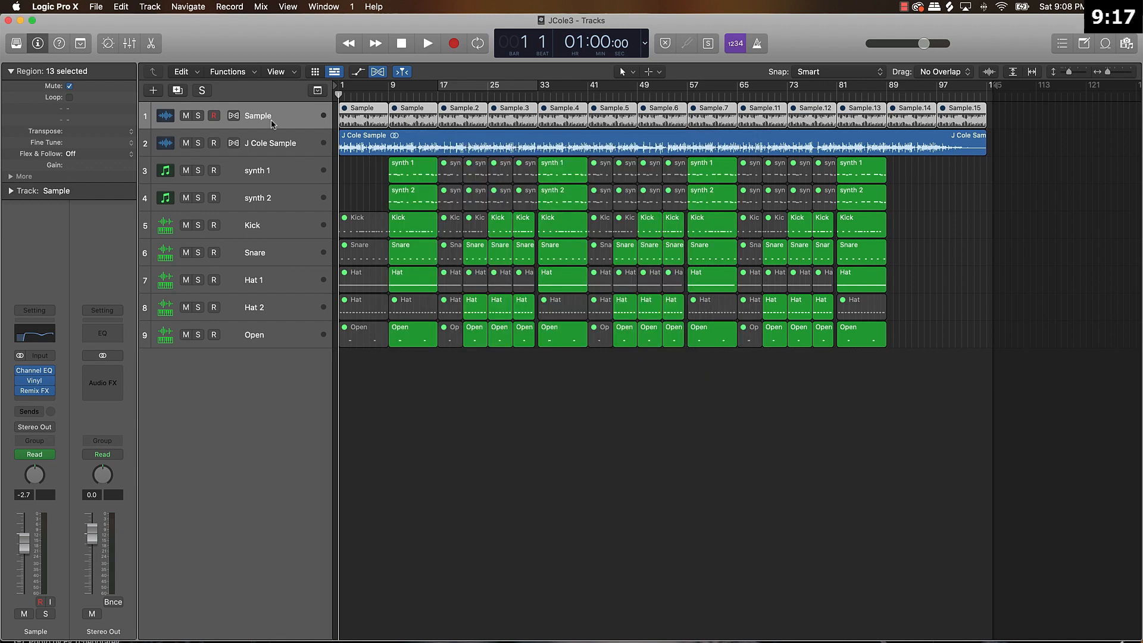
# - Delete the original Sample track, erasing its automation data, and clear the region selection
pyautogui.press('BackSpace')
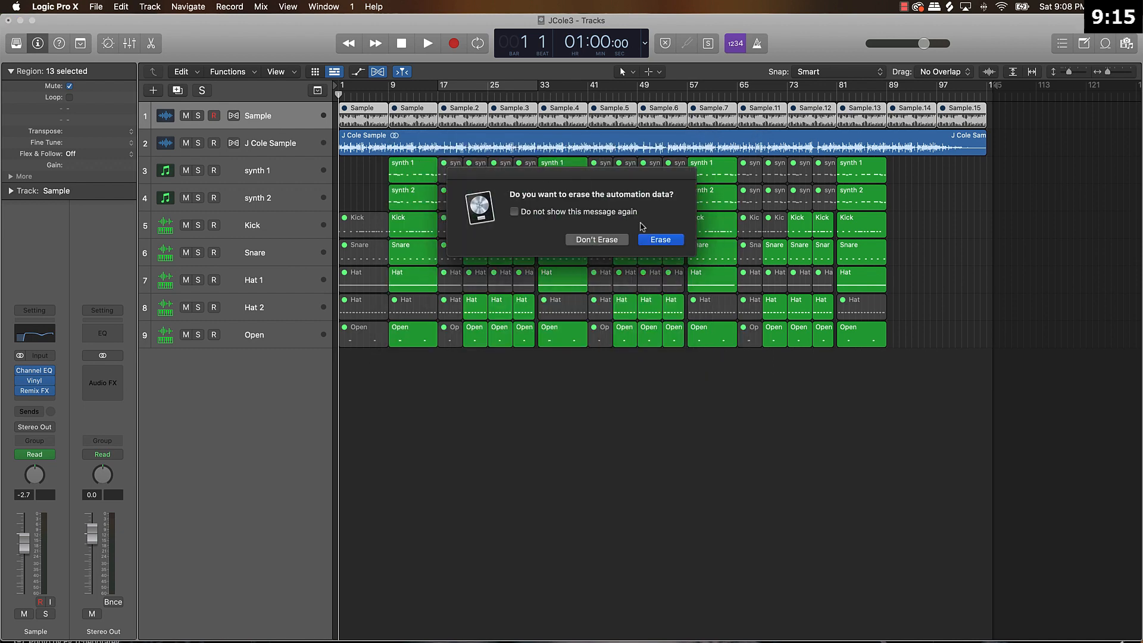
pyautogui.click(651, 241)
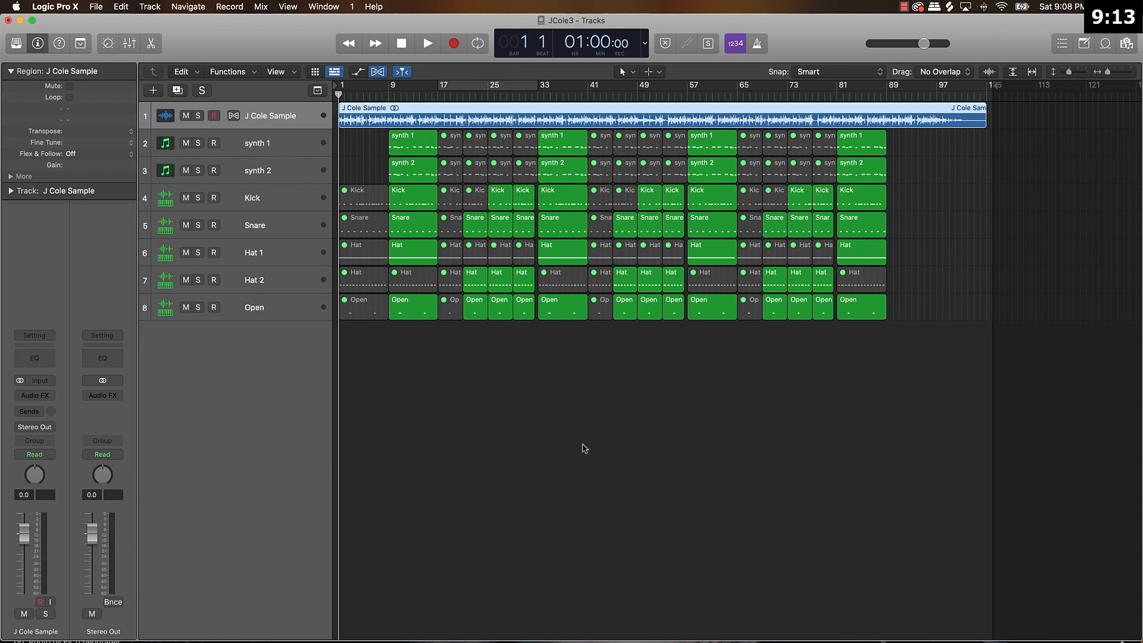
pyautogui.click(585, 448)
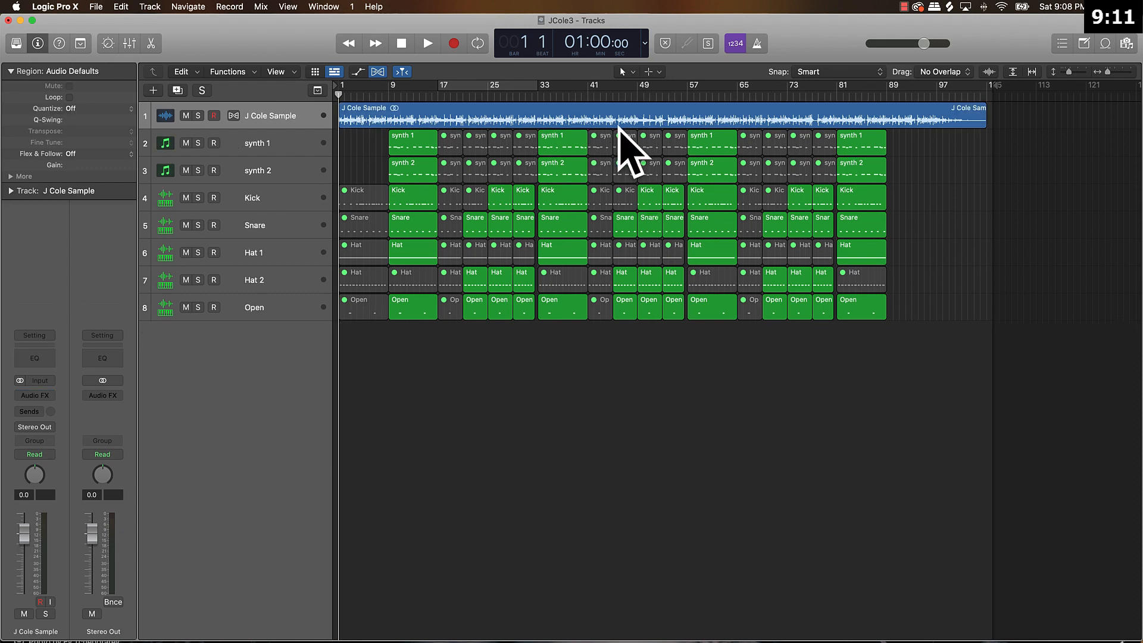
# - Reset the synth 1 track's pan to center and go through the remaining tracks to check their pan settings
pyautogui.click(271, 143)
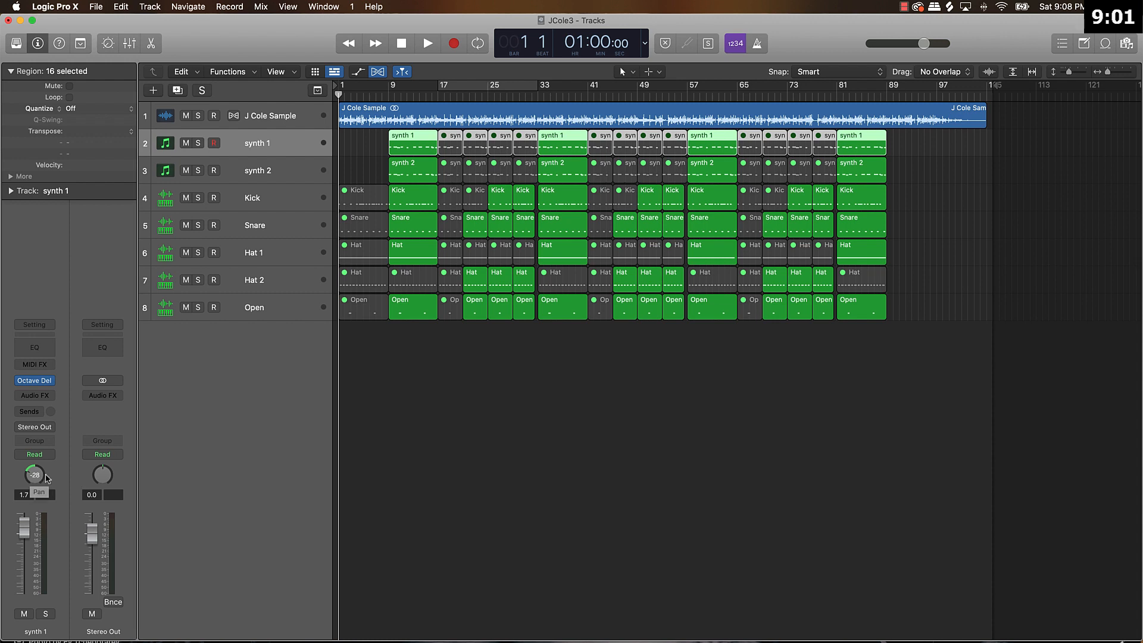
pyautogui.keyDown('alt'); pyautogui.click(35, 476); pyautogui.keyUp('alt')
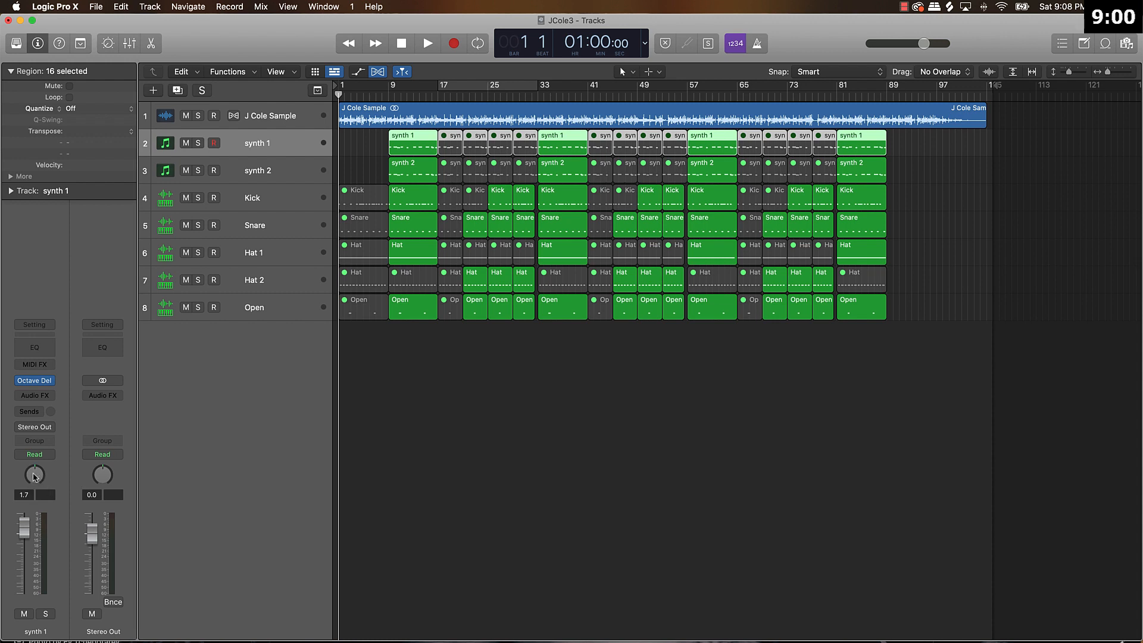
pyautogui.click(262, 169)
pyautogui.click(306, 208)
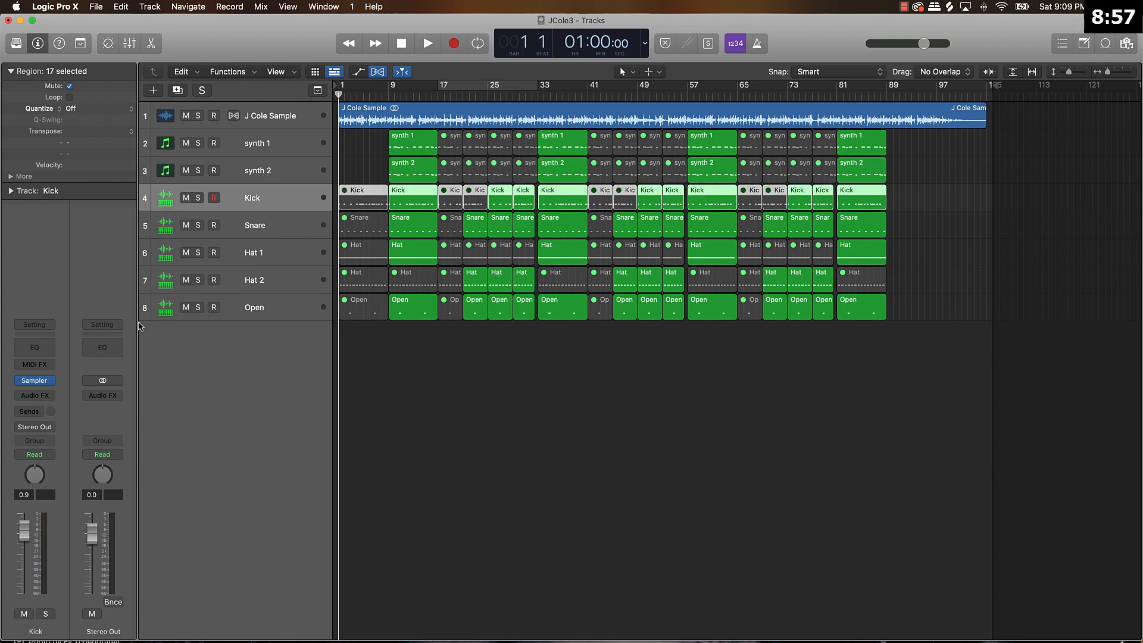
pyautogui.click(252, 234)
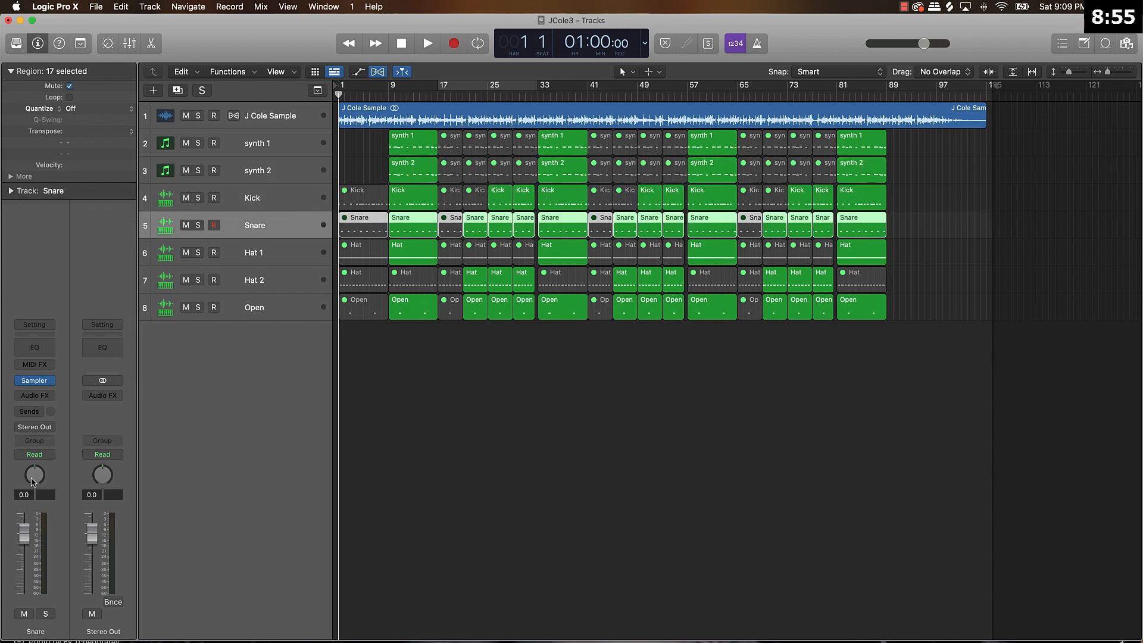
pyautogui.click(261, 253)
pyautogui.click(244, 290)
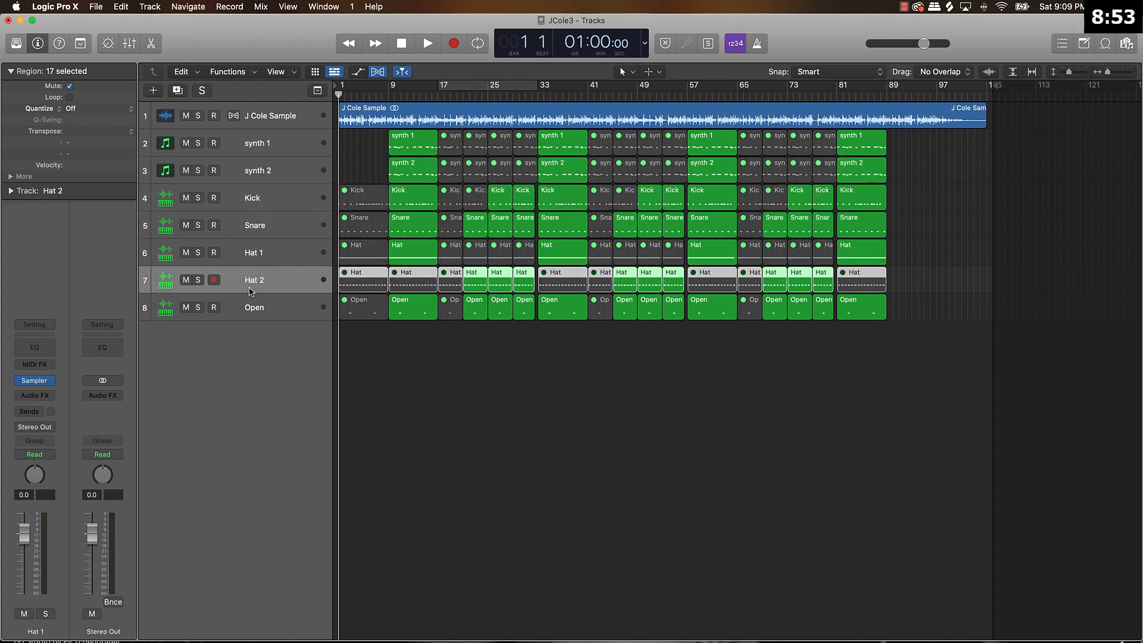
pyautogui.click(283, 312)
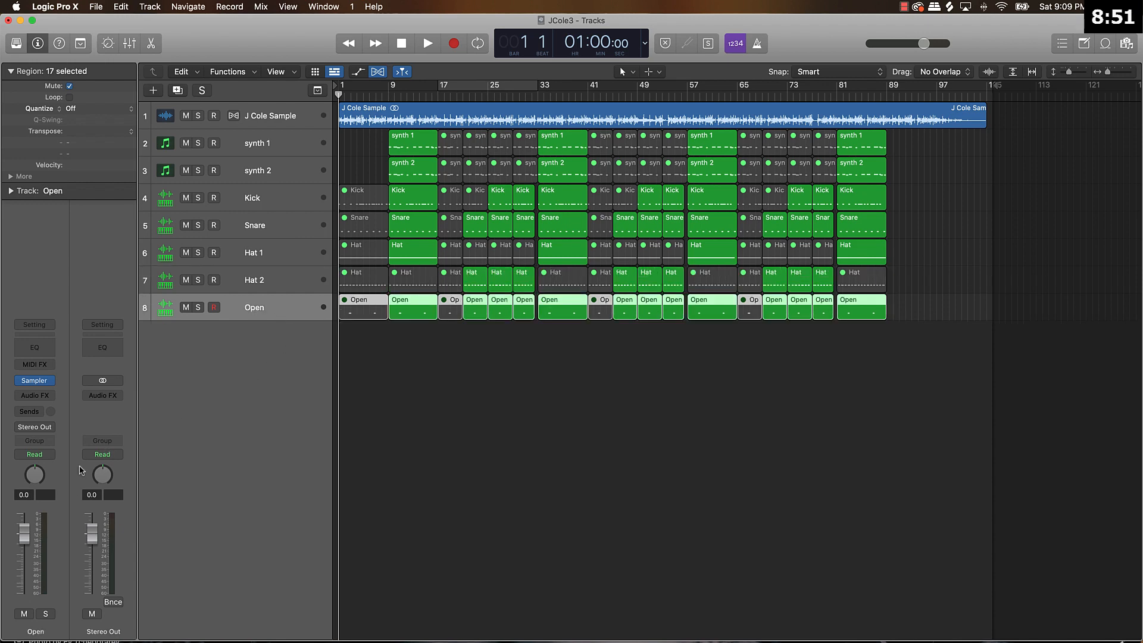
# - Lower the Snare track's volume to -1.5 dB and the Stereo Out level to -4.6 dB
pyautogui.click(267, 201)
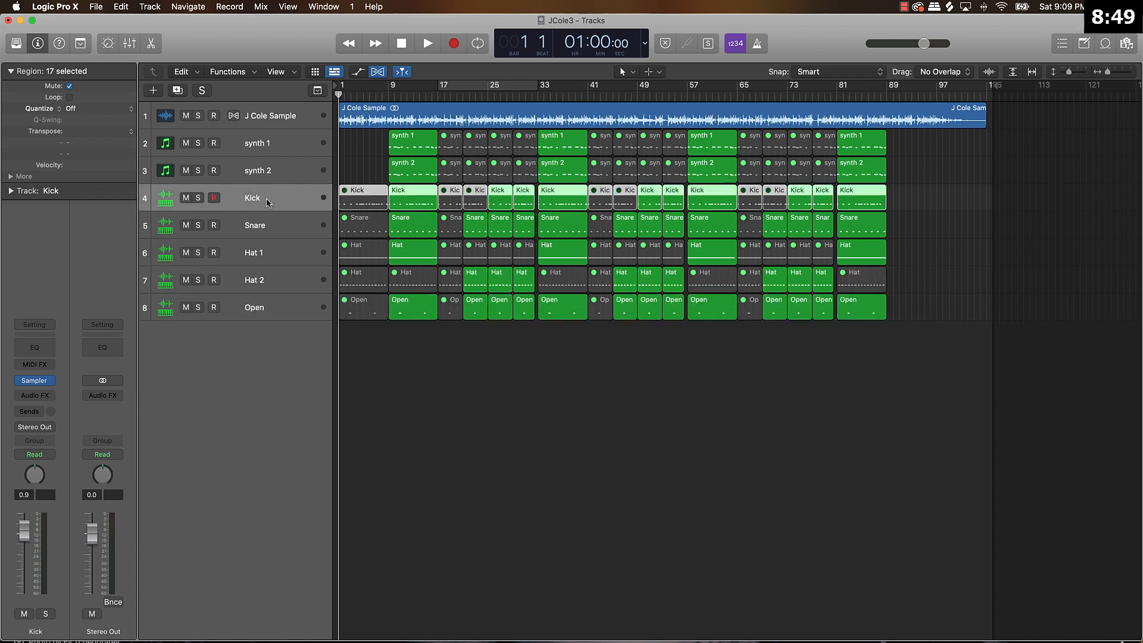
pyautogui.moveTo(25, 534)
pyautogui.mouseDown()
pyautogui.moveTo(24, 550)
pyautogui.moveTo(25, 538)
pyautogui.mouseUp()
pyautogui.click(252, 222)
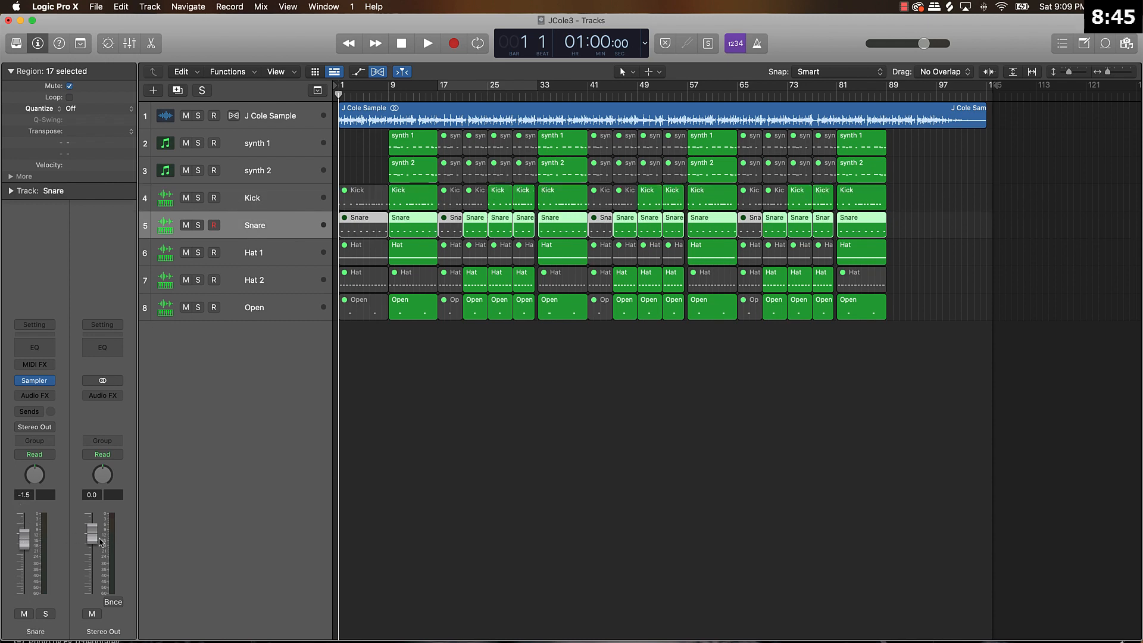
pyautogui.moveTo(93, 532); pyautogui.dragTo(93, 548)
pyautogui.click(483, 447)
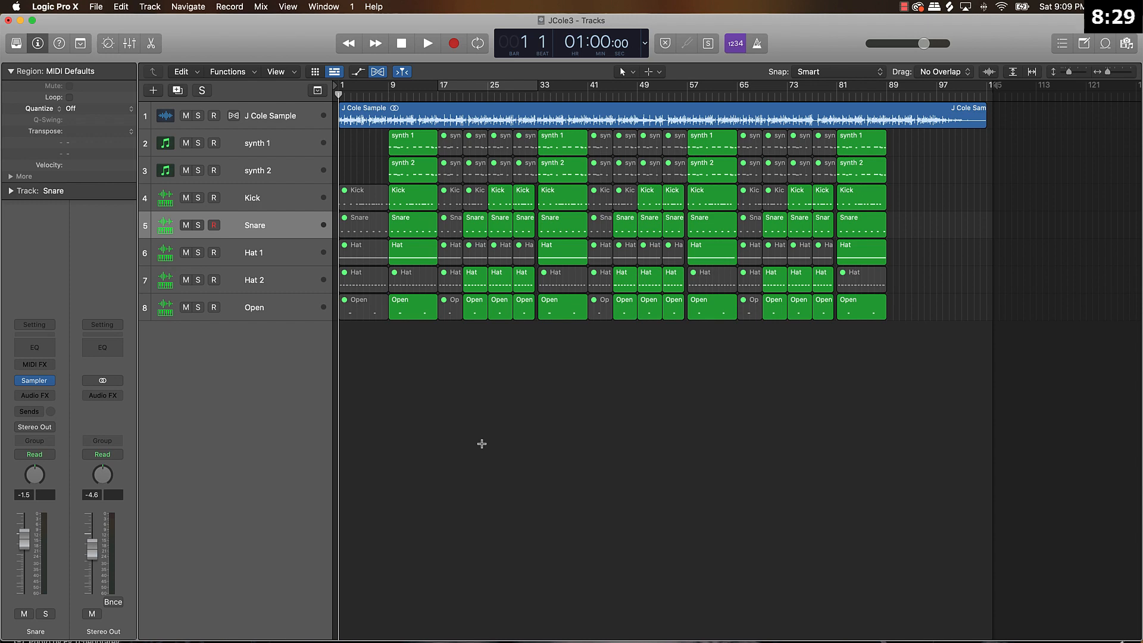
# - Start exporting all tracks as audio files and create a Desktop folder named "j cole beat - stems" as the destination
pyautogui.press('super+shift+e')
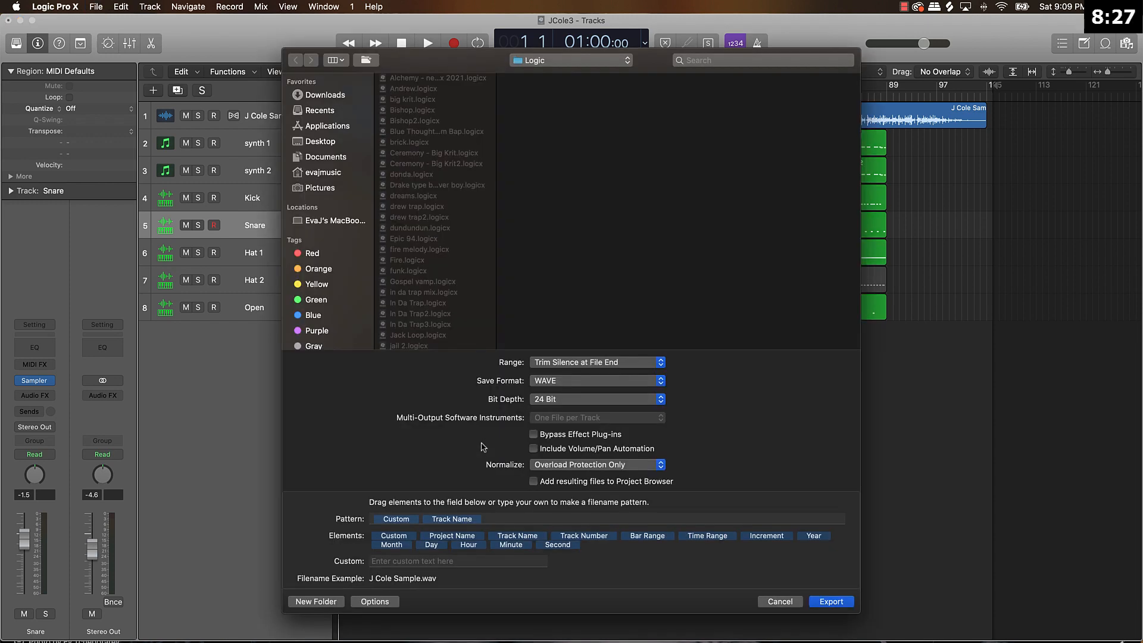
pyautogui.click(326, 144)
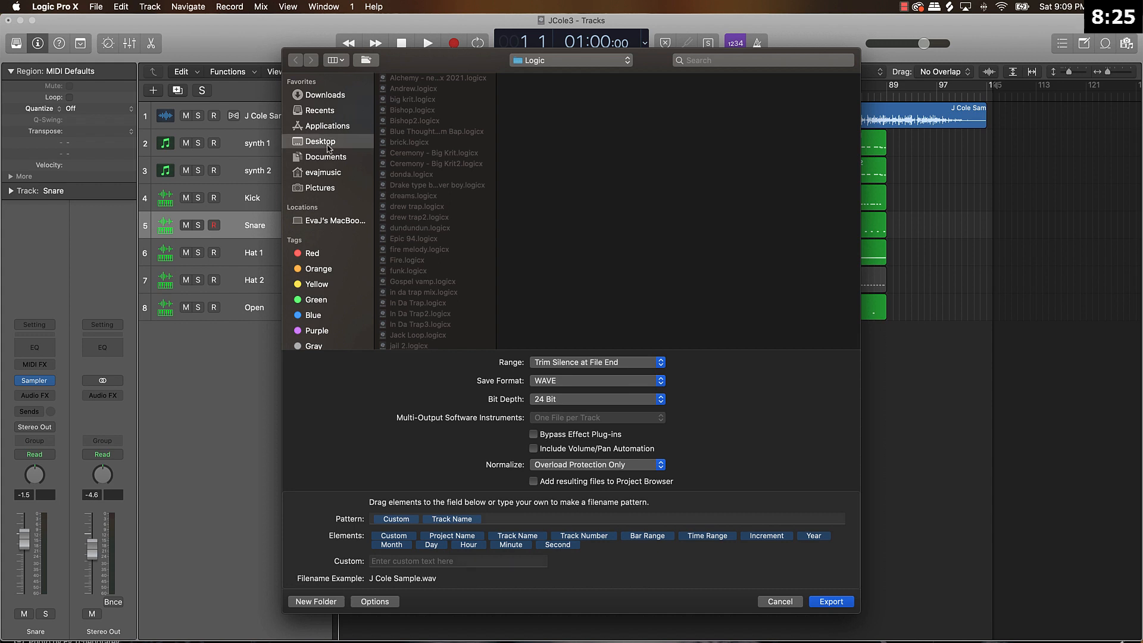
pyautogui.click(320, 602)
pyautogui.write('j')
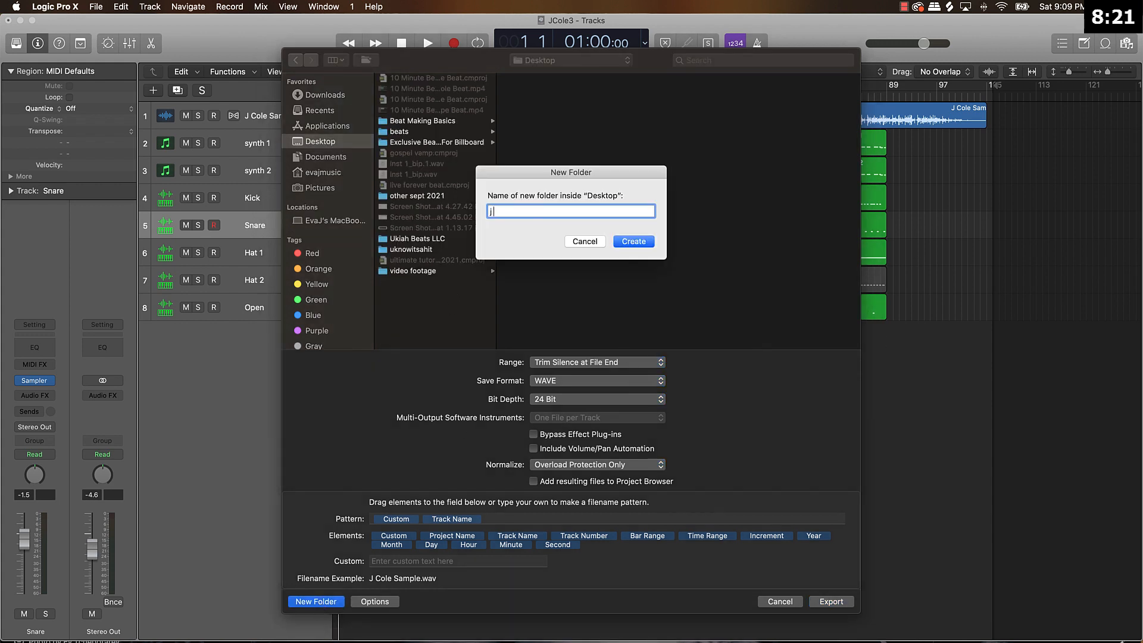
pyautogui.write(' cole beat - stems')
pyautogui.press('Return')
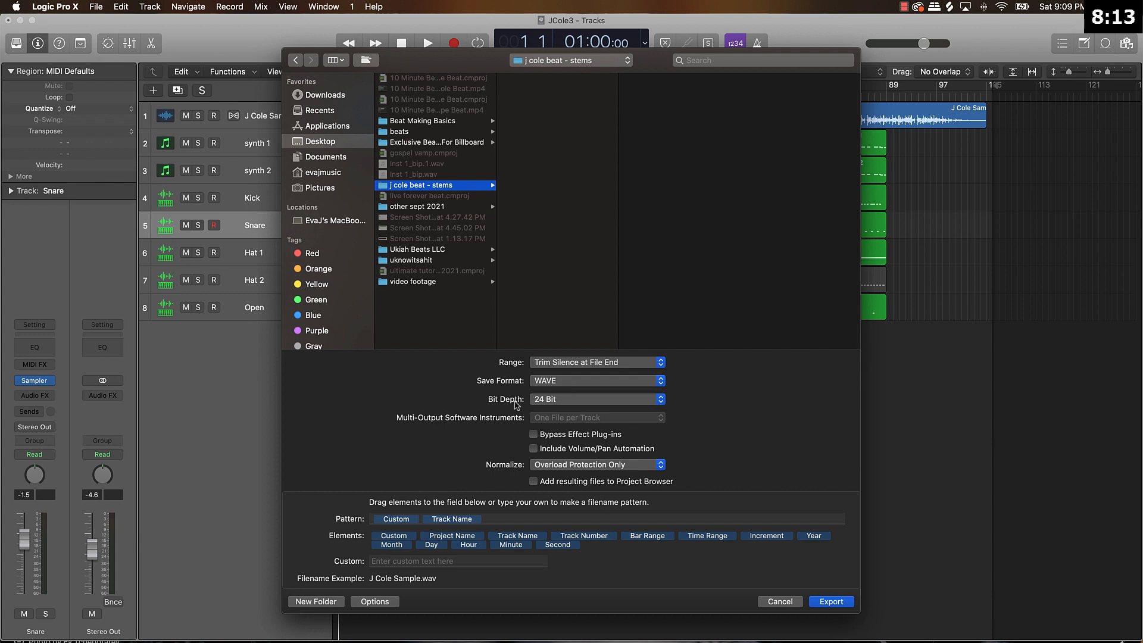
# - Run the stem export and save the project as a new version named JCole4.logicx
pyautogui.click(836, 610)
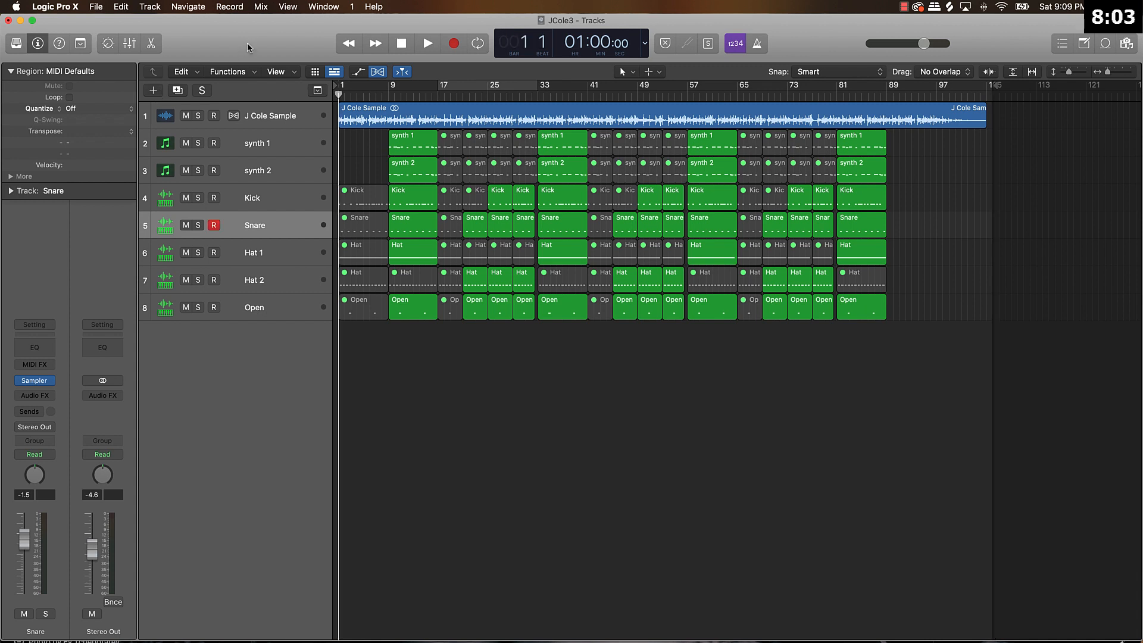
pyautogui.press('super+s')
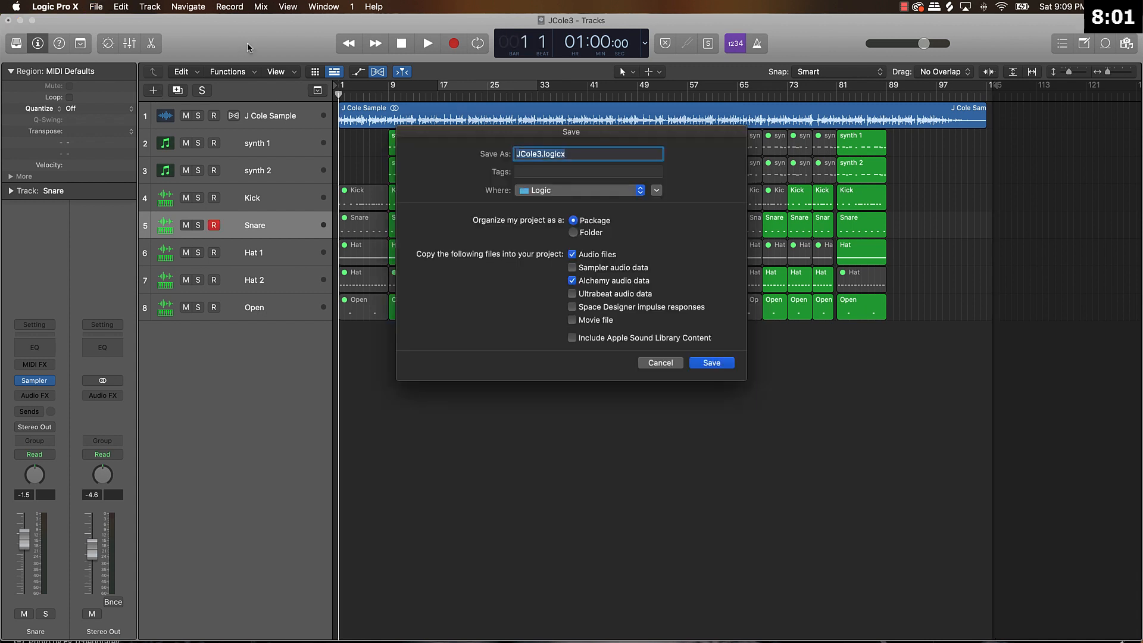
pyautogui.press('Right')
pyautogui.press('Left')
pyautogui.press('Left')
pyautogui.press('Left')
pyautogui.press('Left')
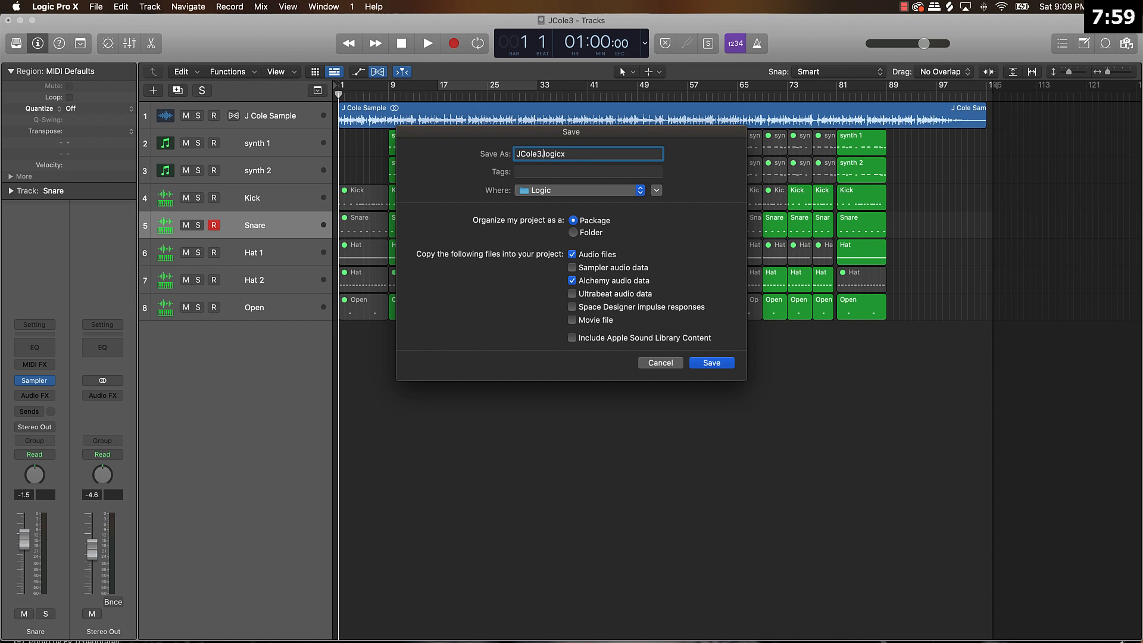
pyautogui.press('Left')
pyautogui.press('BackSpace')
pyautogui.write('4')
pyautogui.press('Return')
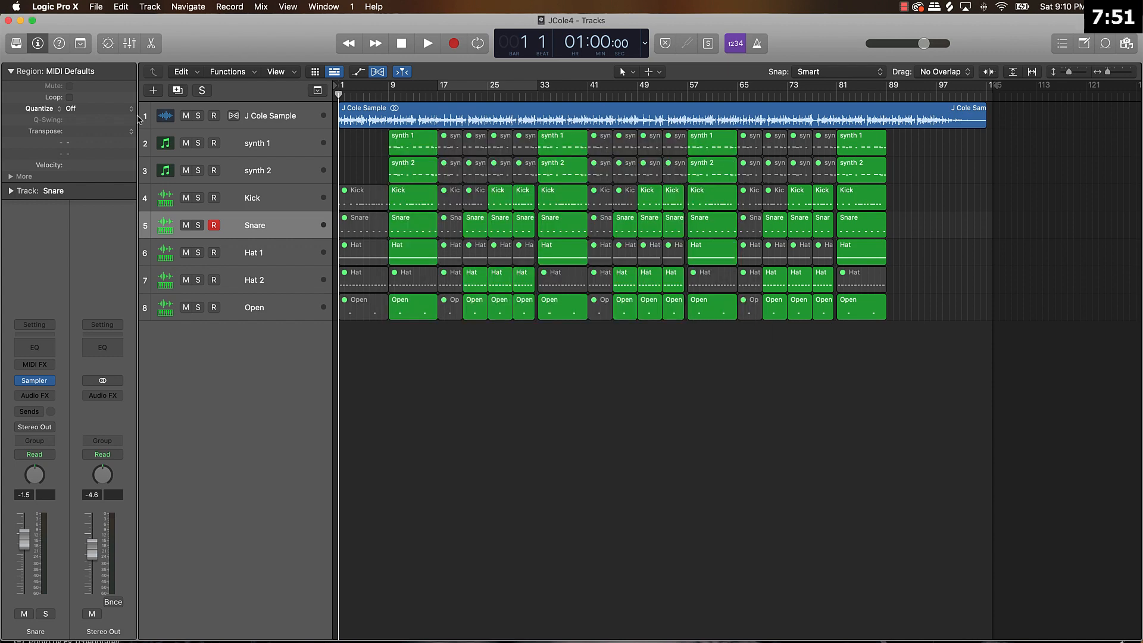
# - Delete all existing tracks and create one new audio track in their place
pyautogui.click(280, 302)
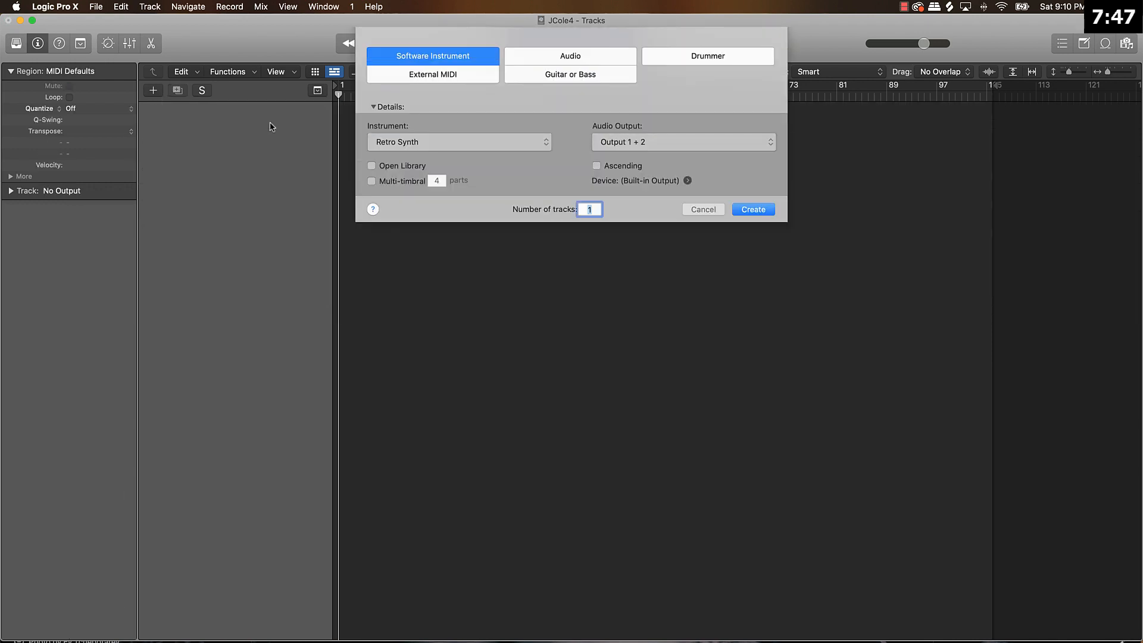
pyautogui.click(569, 59)
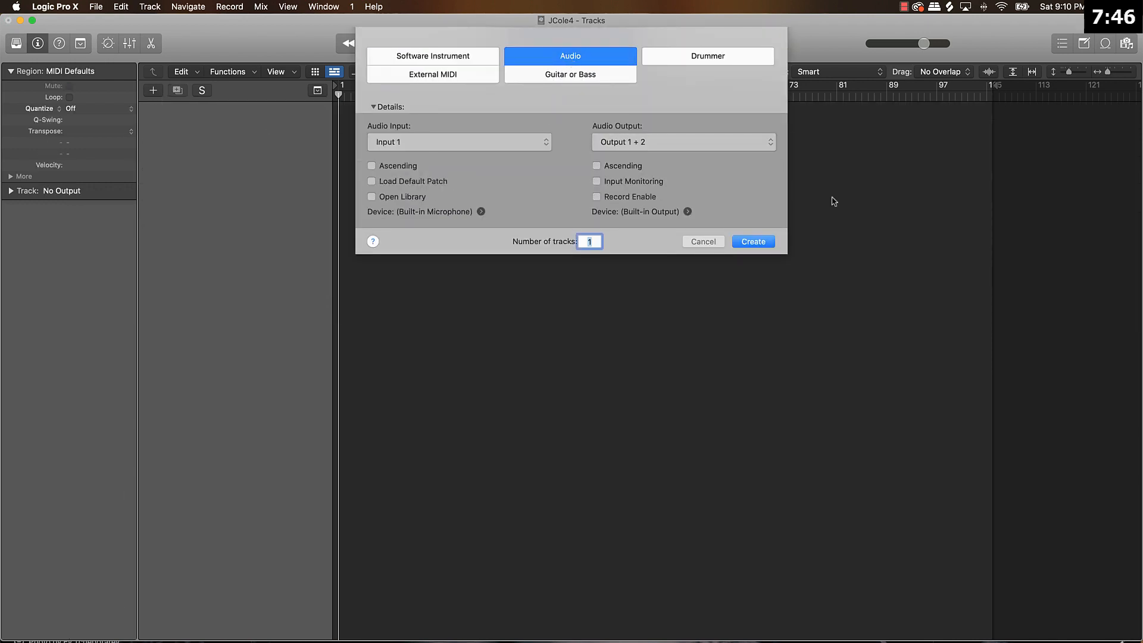
pyautogui.click(771, 242)
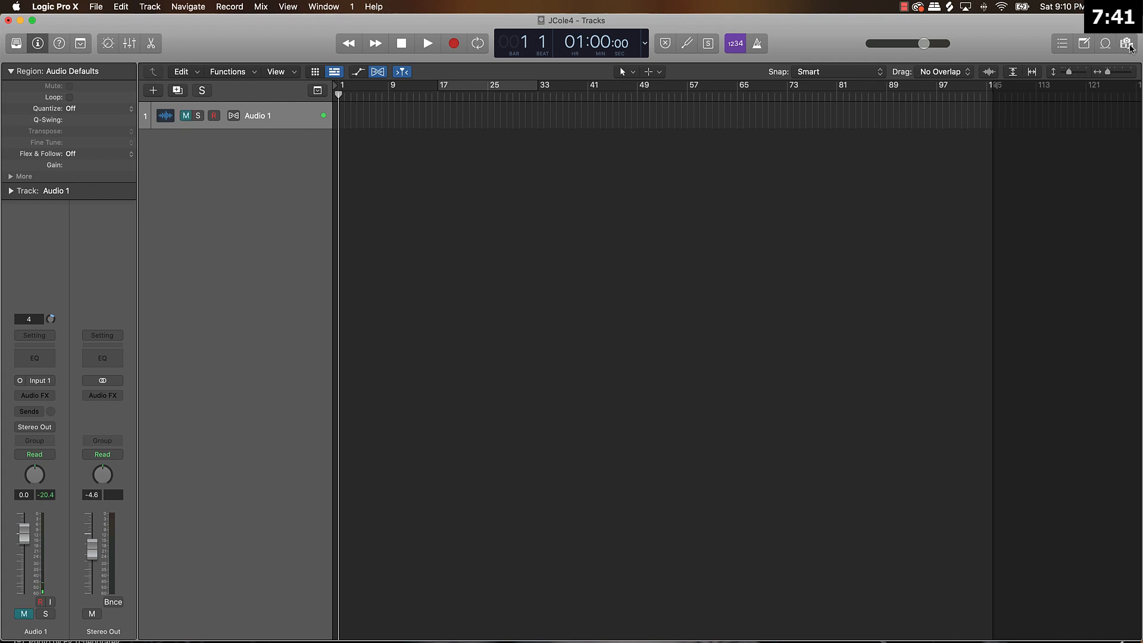
# - Import all the exported WAV files from the Desktop folder "j cole beat - stems" onto separate tracks starting at bar 1
pyautogui.click(1127, 43)
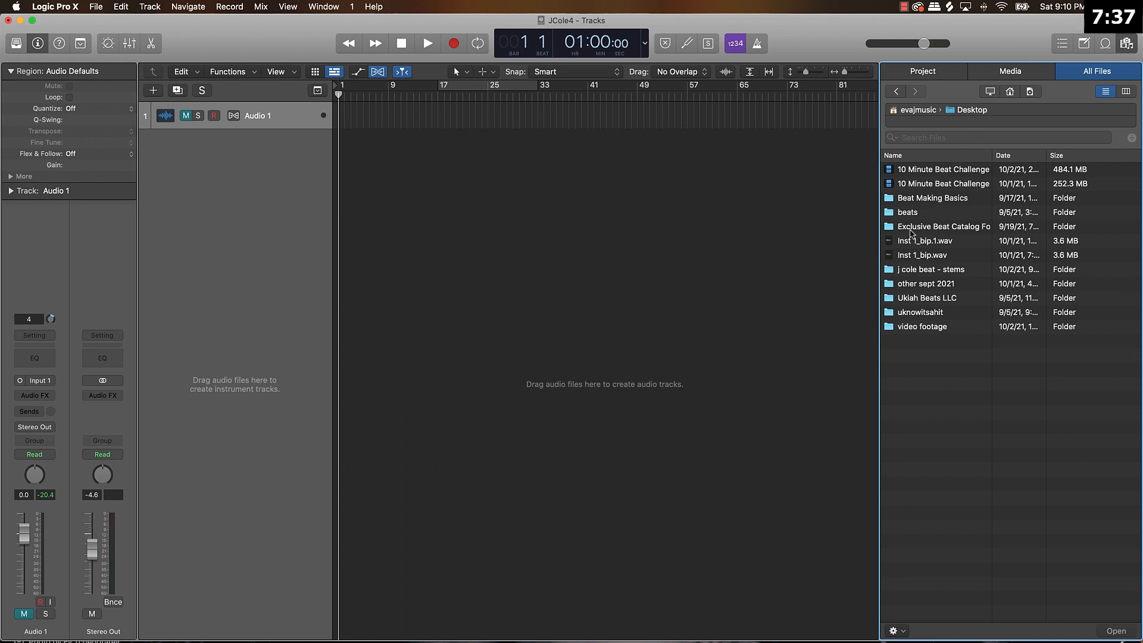
pyautogui.click(919, 273)
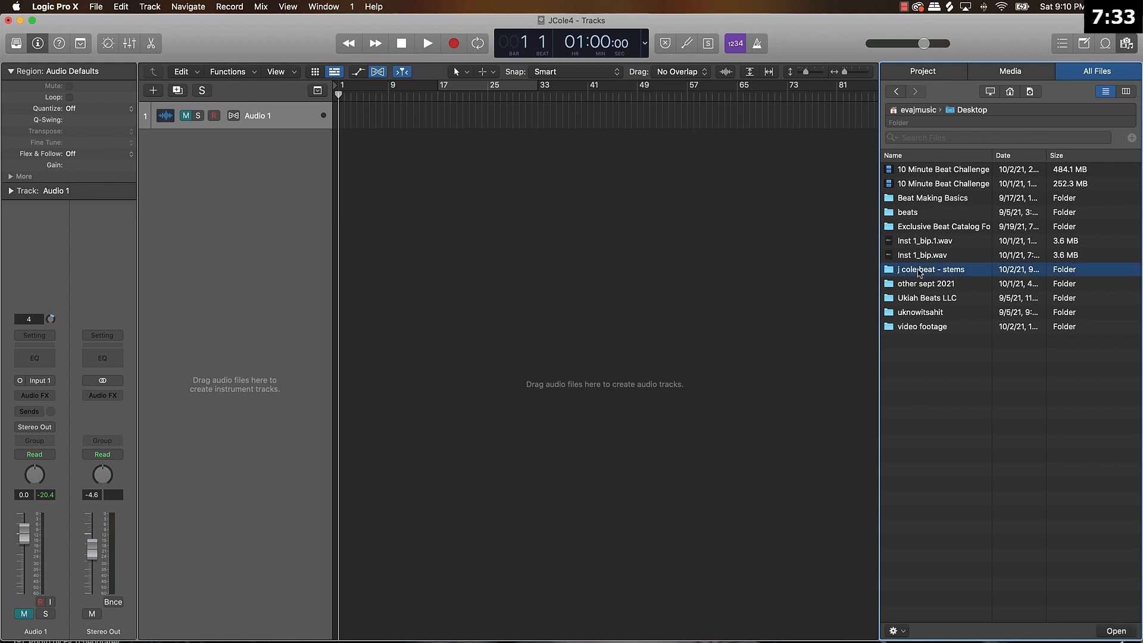
pyautogui.doubleClick(920, 273)
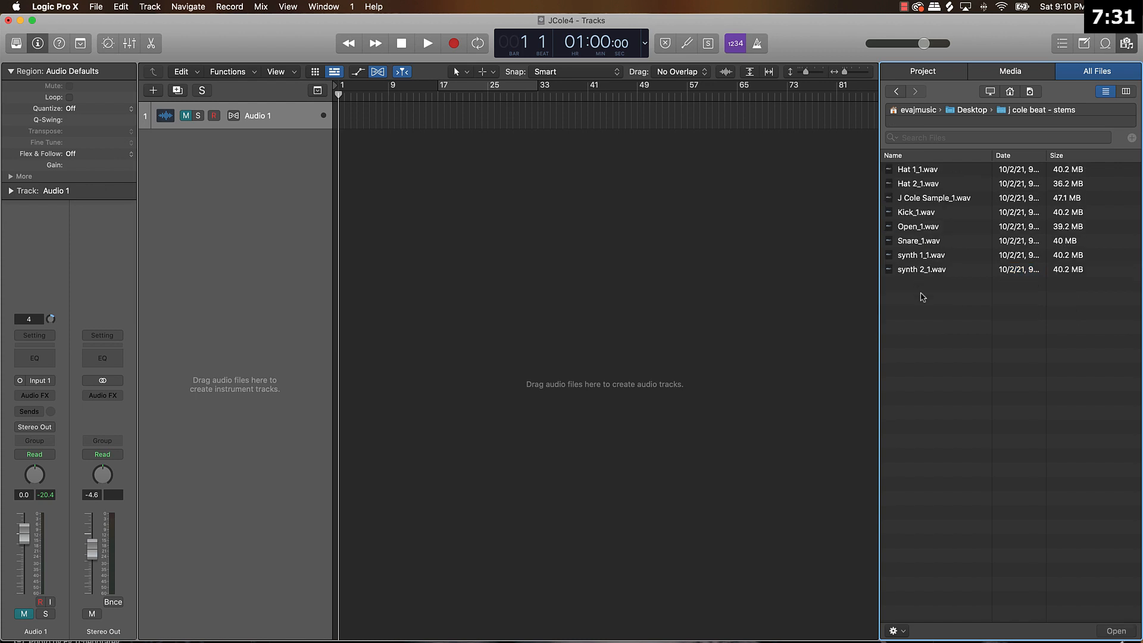
pyautogui.moveTo(922, 297); pyautogui.dragTo(347, 146)
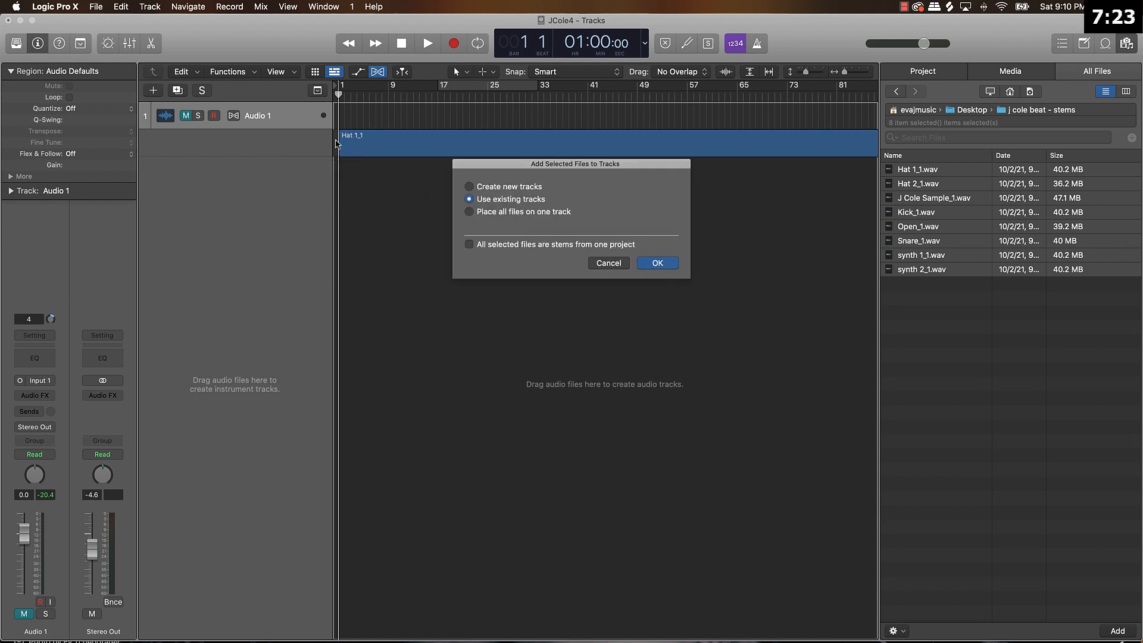
pyautogui.click(658, 263)
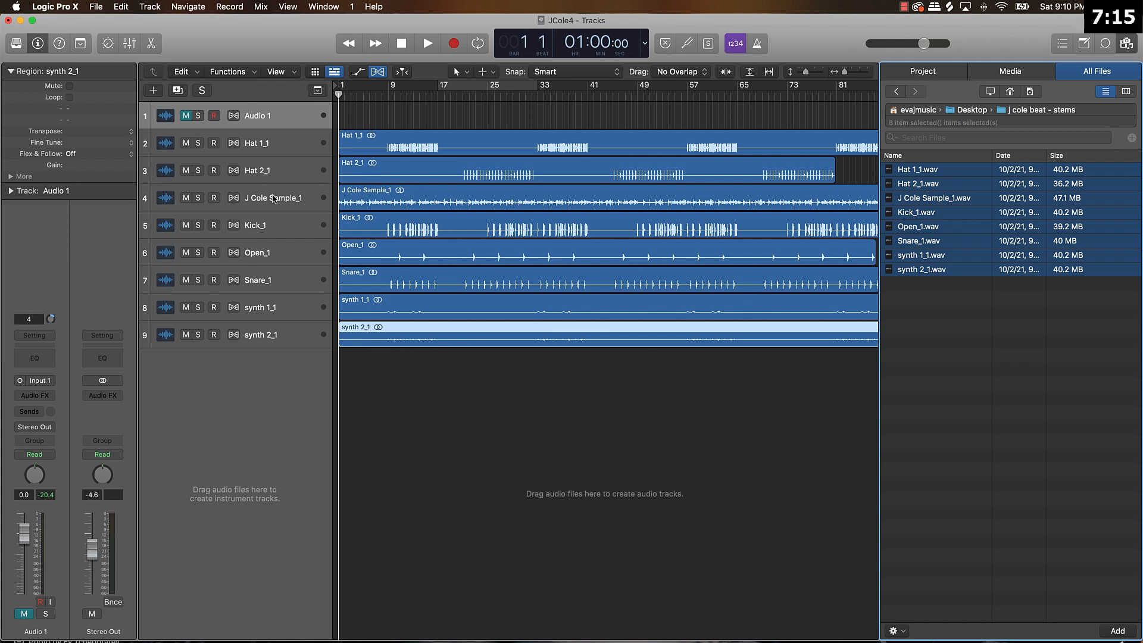
# - Move the J Cole Sample_1 track directly below Audio 1 and rename it J Cole Sample
pyautogui.moveTo(280, 205); pyautogui.dragTo(275, 161)
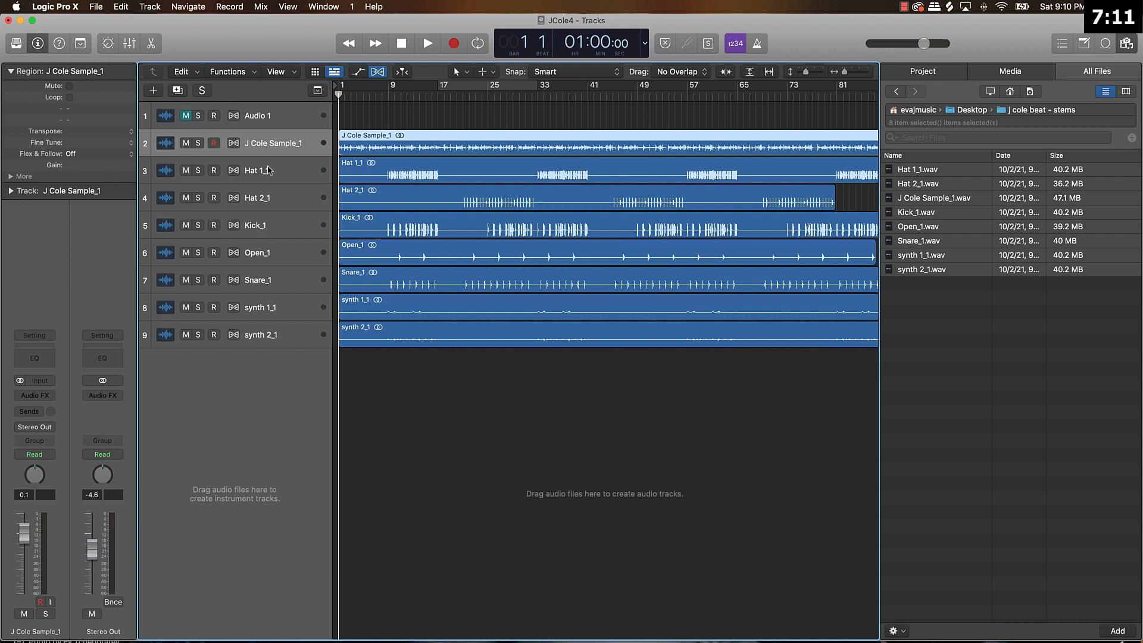
pyautogui.doubleClick(273, 145)
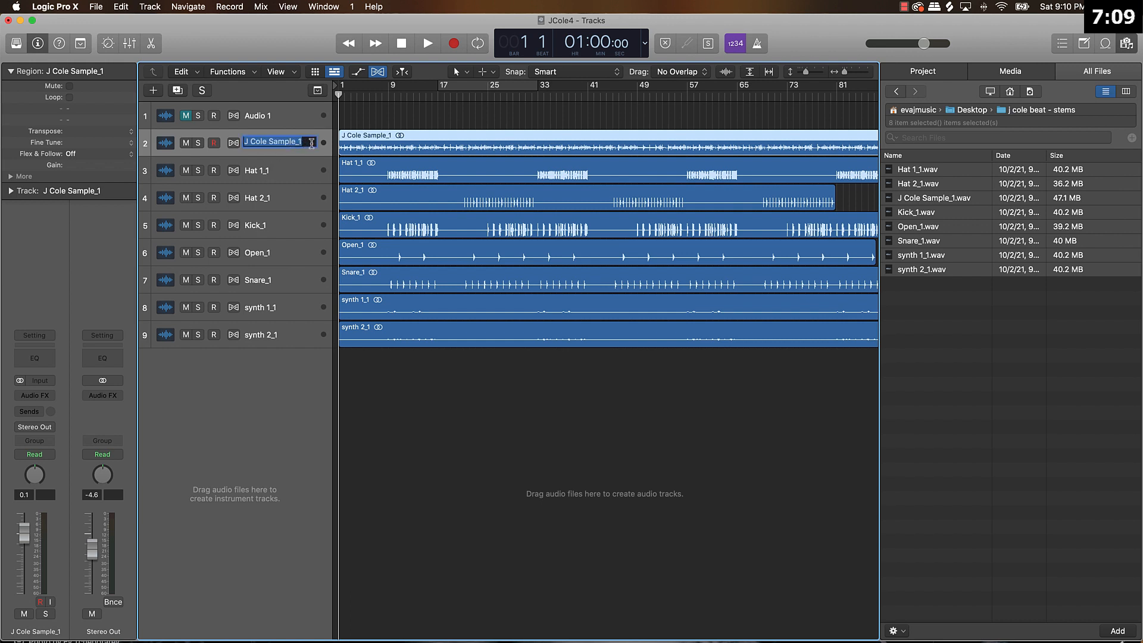
pyautogui.press('BackSpace')
pyautogui.press('BackSpace')
# - Rename the two hat tracks and the kick track Hat 1, Hat 2 and Kick, and move Kick directly below J Cole Sample
pyautogui.doubleClick(284, 171)
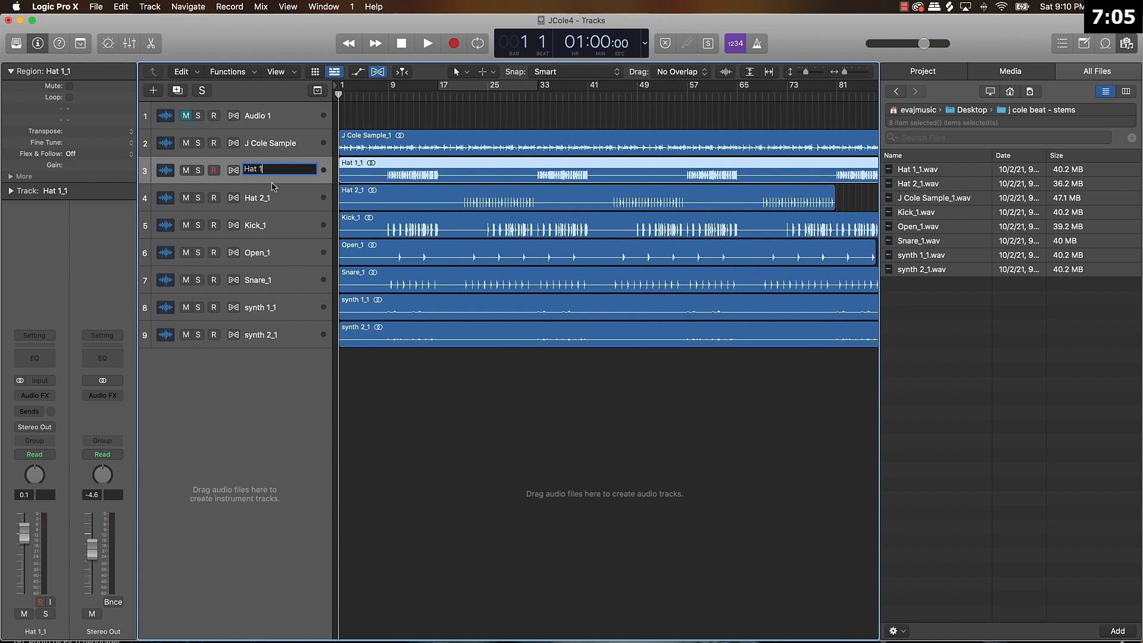
pyautogui.doubleClick(264, 198)
pyautogui.doubleClick(271, 225)
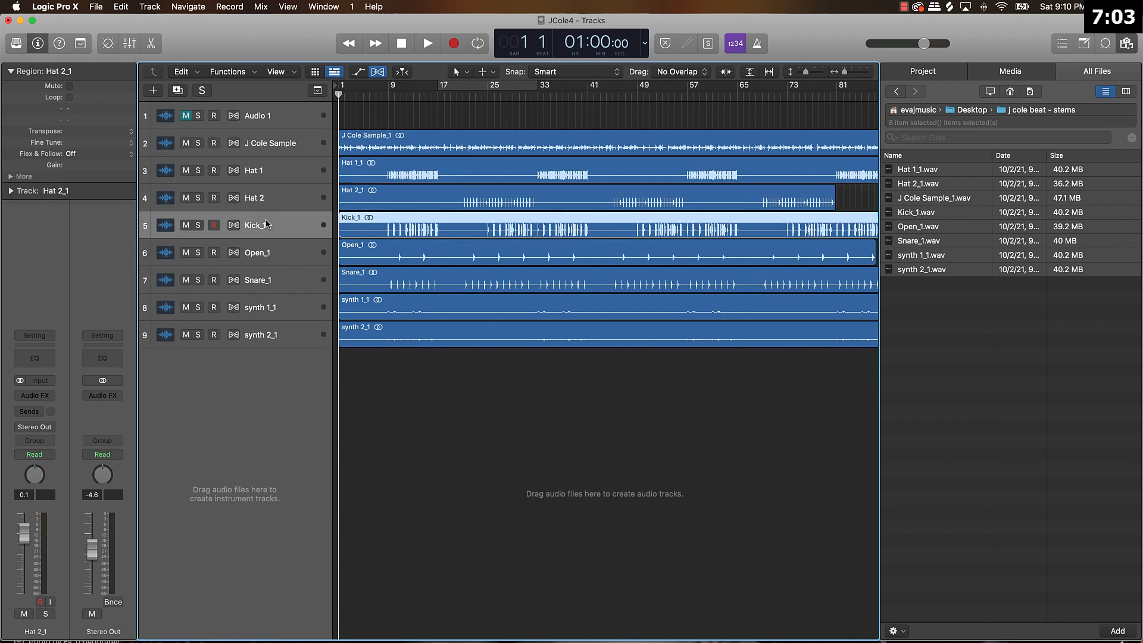
pyautogui.press('Return')
pyautogui.moveTo(265, 229); pyautogui.dragTo(276, 172)
# - Turn off the Flex display and rename the Open_1 track Open
pyautogui.click(377, 72)
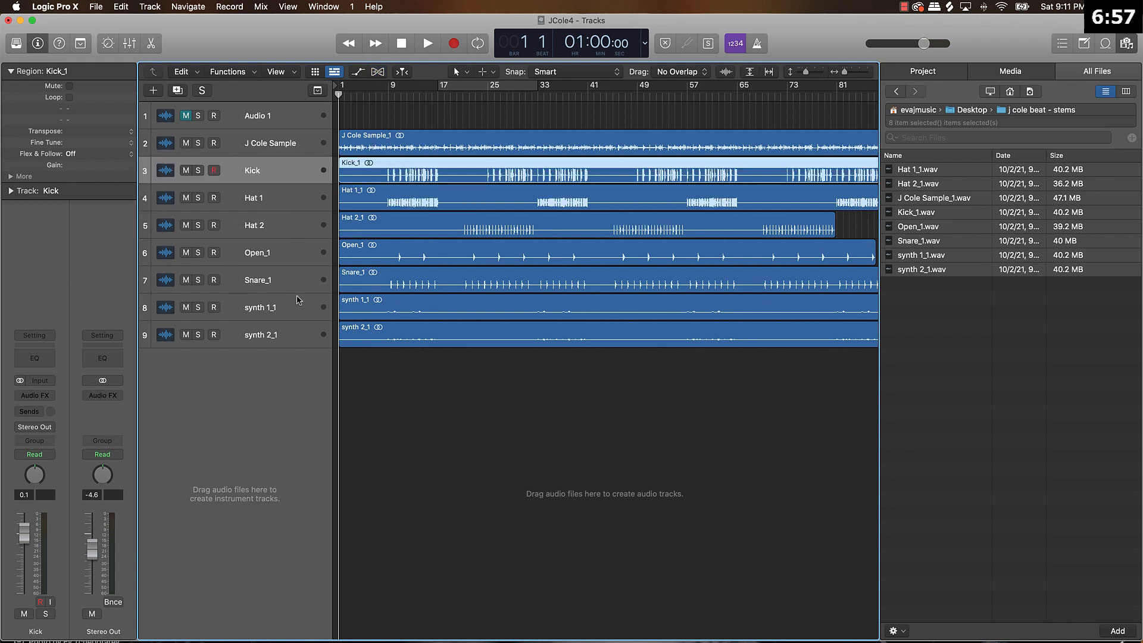
pyautogui.click(271, 257)
pyautogui.doubleClick(262, 255)
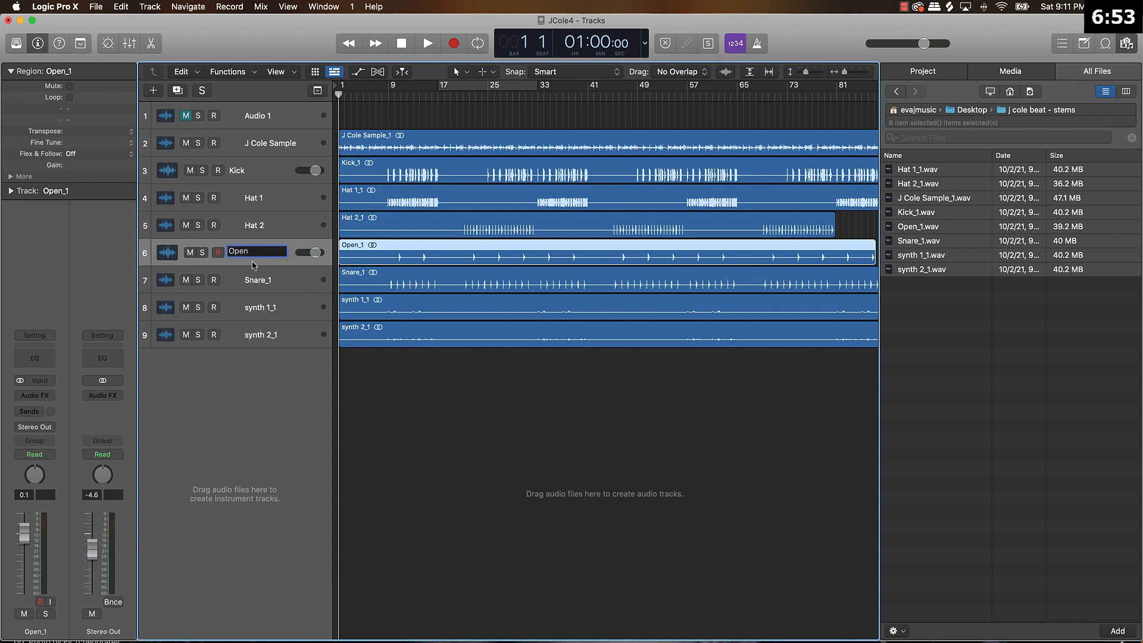
pyautogui.press('Return')
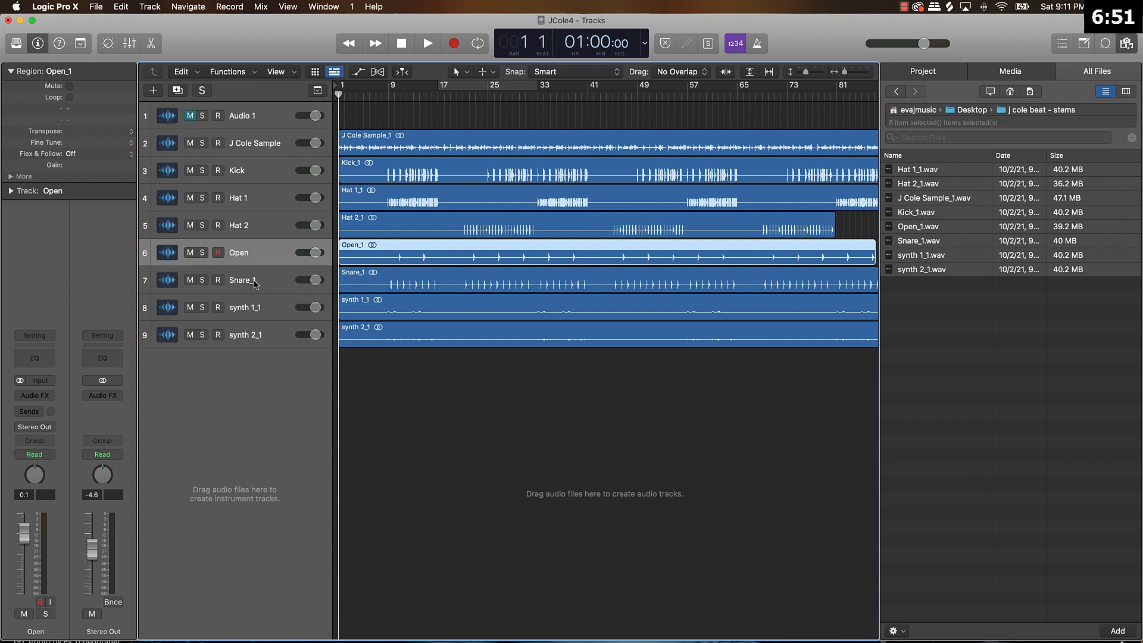
# - Rename the Snare_1 track Snare and move it directly below Kick
pyautogui.doubleClick(255, 282)
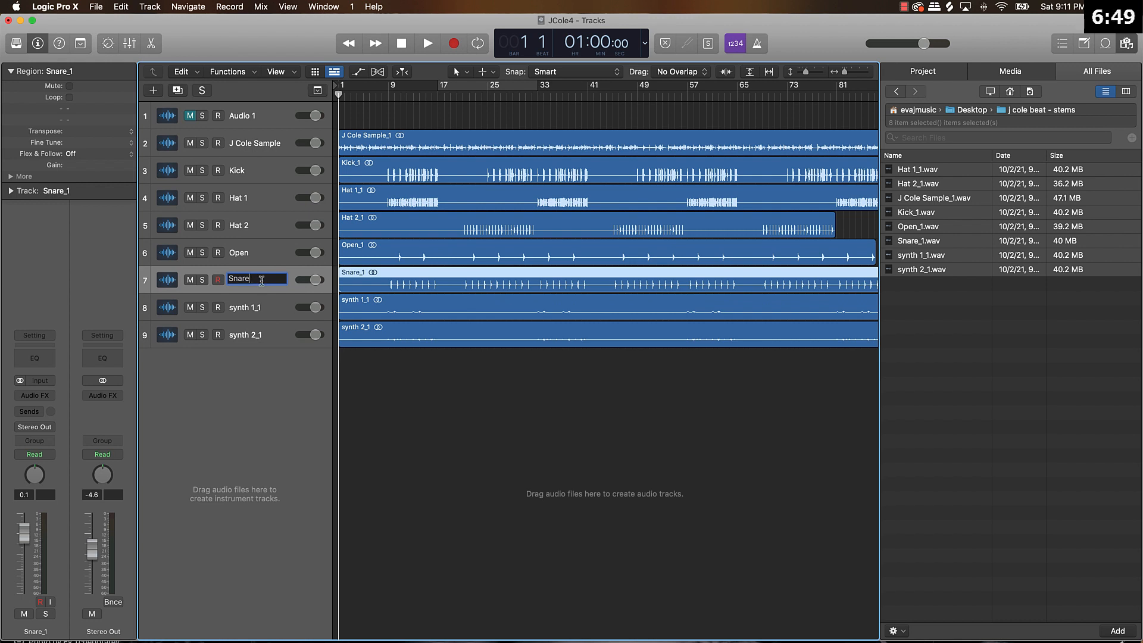
pyautogui.press('Return')
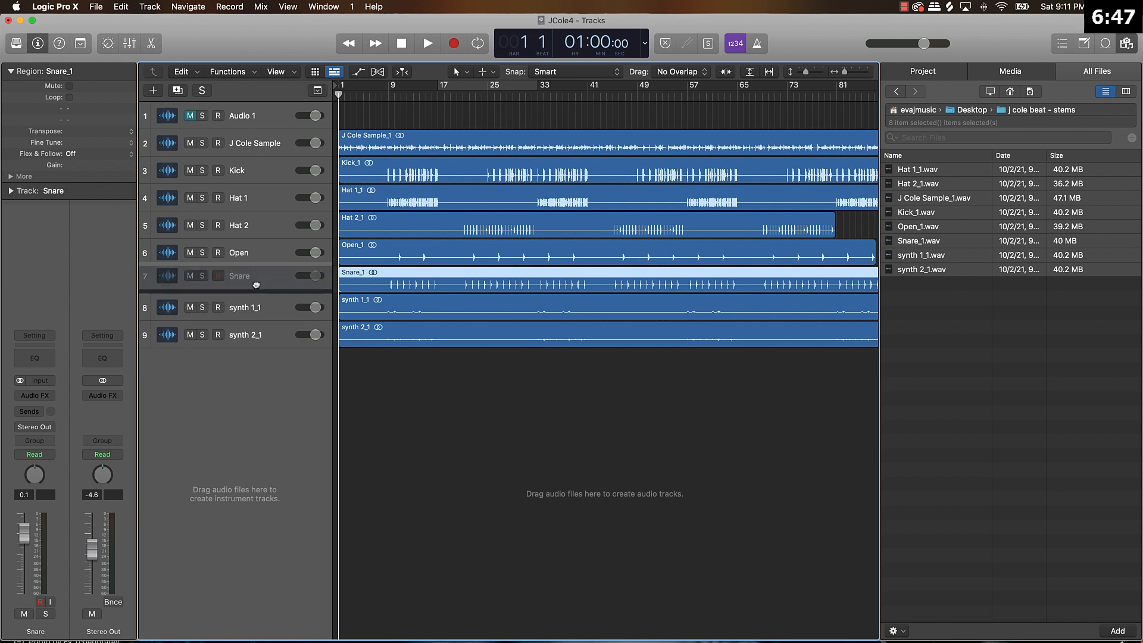
pyautogui.moveTo(256, 292); pyautogui.dragTo(256, 201)
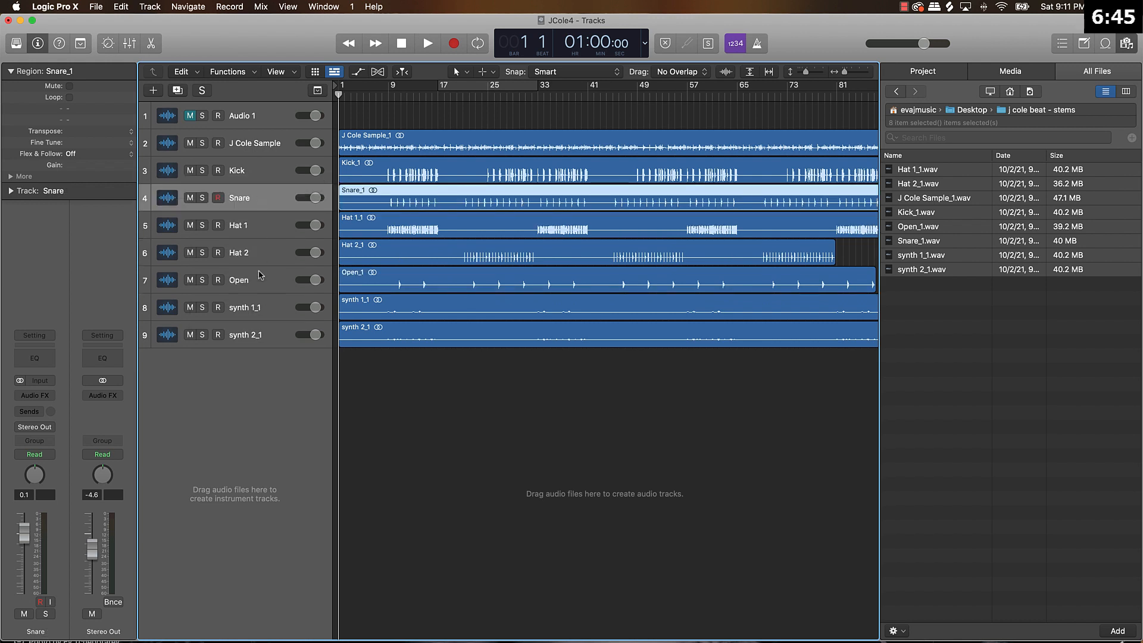
# - Rename the two synth tracks synth 1 and synth 2 and move them, in that order, directly below J Cole Sample
pyautogui.doubleClick(253, 307)
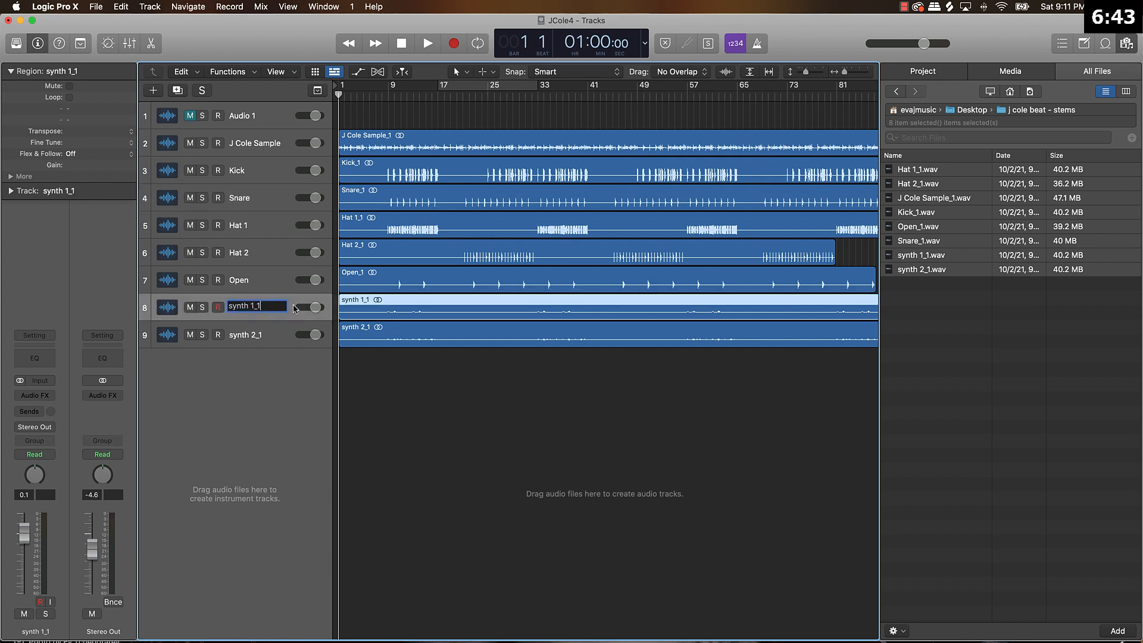
pyautogui.doubleClick(263, 334)
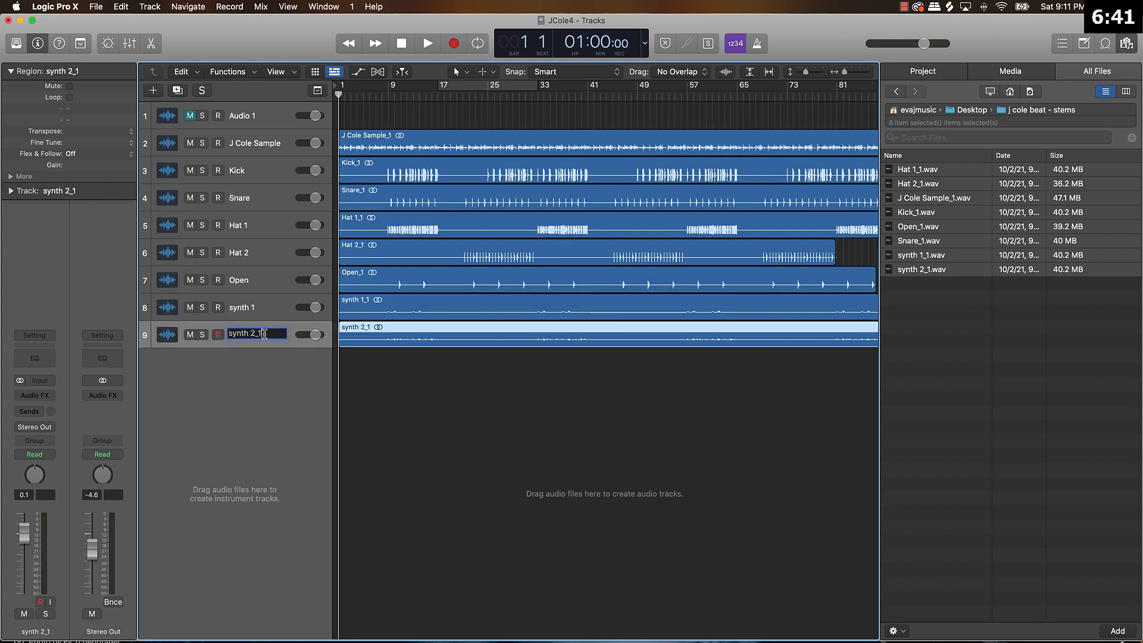
pyautogui.press('Return')
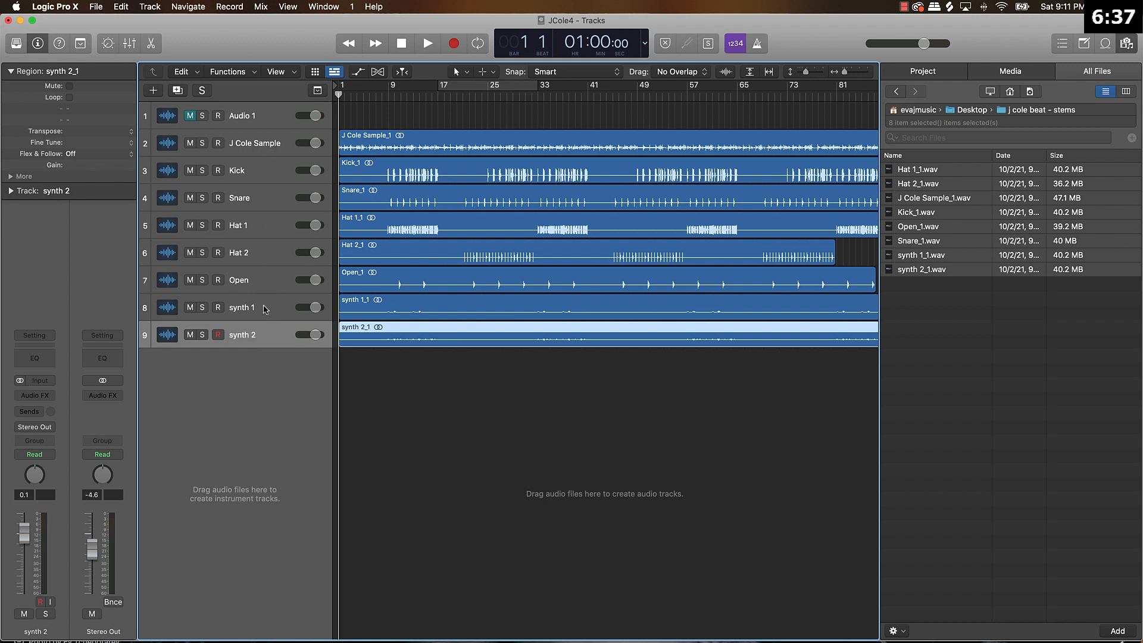
pyautogui.moveTo(264, 308); pyautogui.dragTo(259, 169)
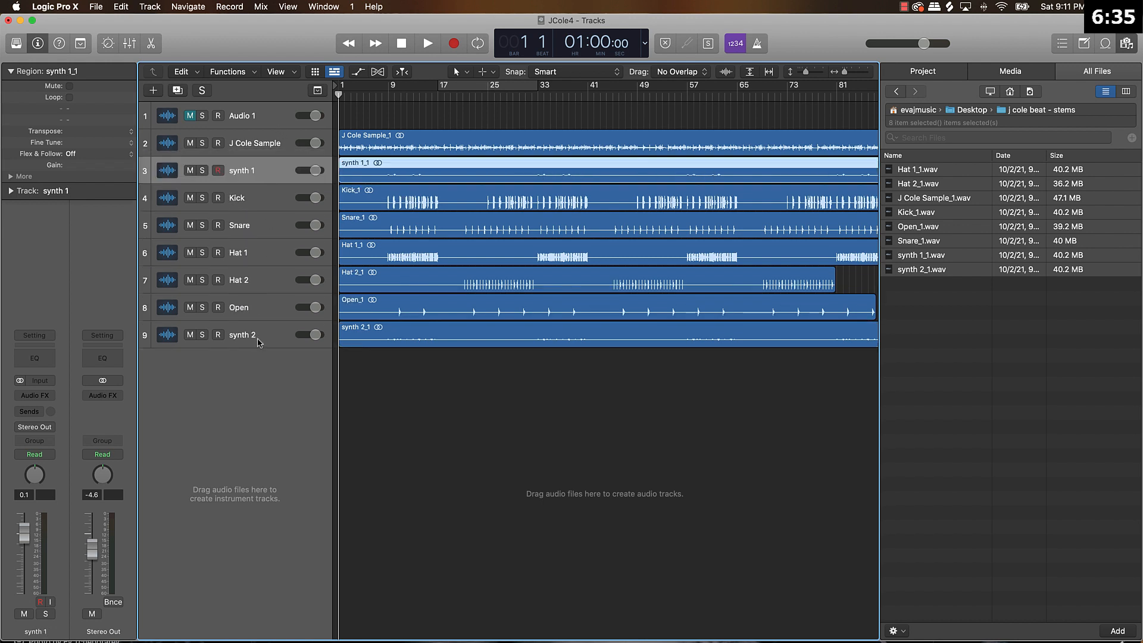
pyautogui.moveTo(259, 342); pyautogui.dragTo(261, 193)
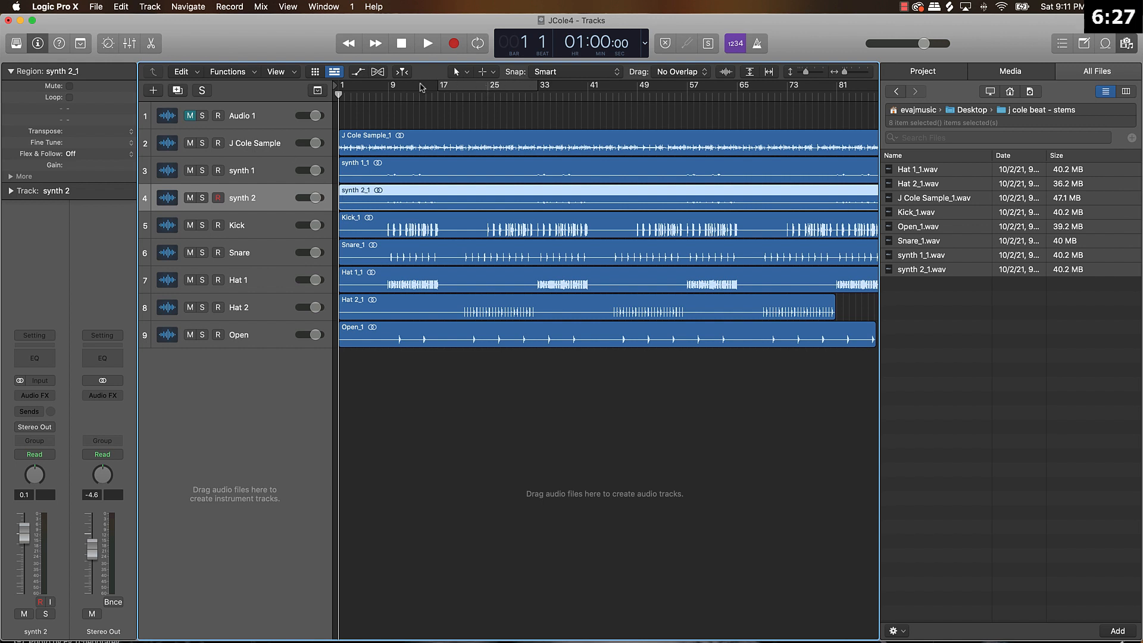
# - Set a cycle range from bar 9 to bar 17 and mute the tracks from synth 1 through Open
pyautogui.moveTo(390, 88); pyautogui.dragTo(447, 88)
pyautogui.scroll(10, 518, 149)
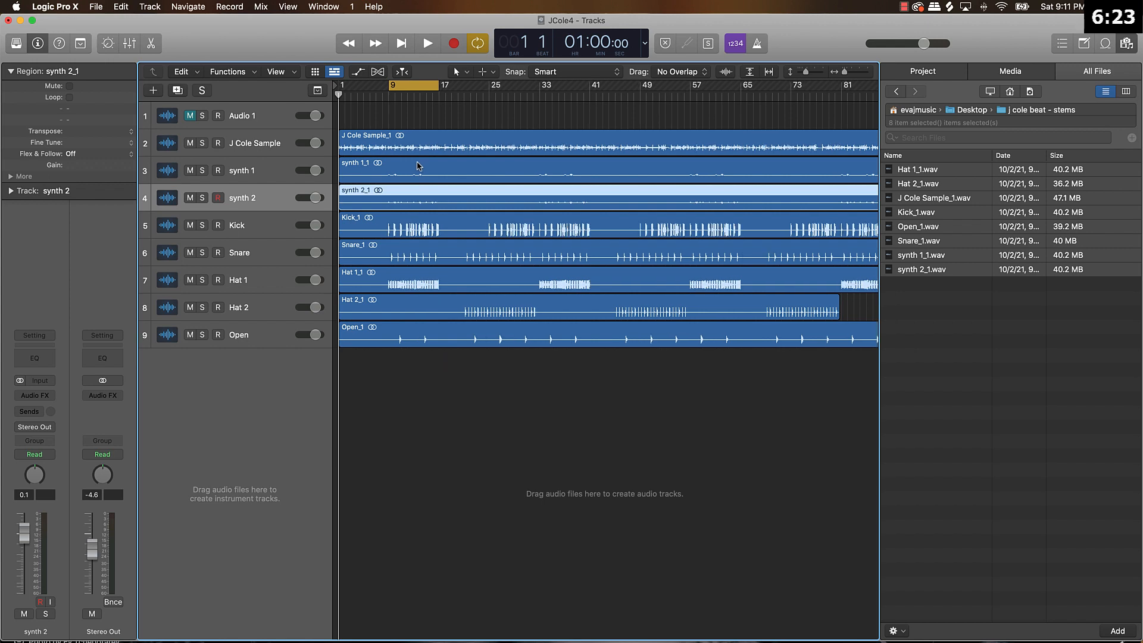
pyautogui.hscroll(-1, 518, 149)
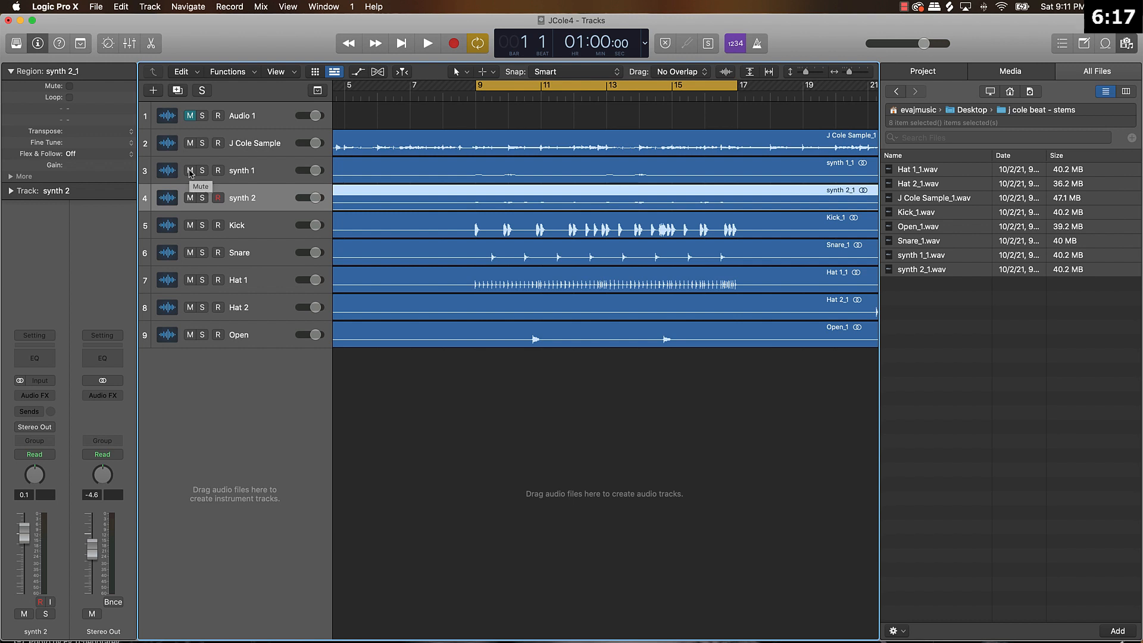
pyautogui.moveTo(190, 173); pyautogui.dragTo(171, 380)
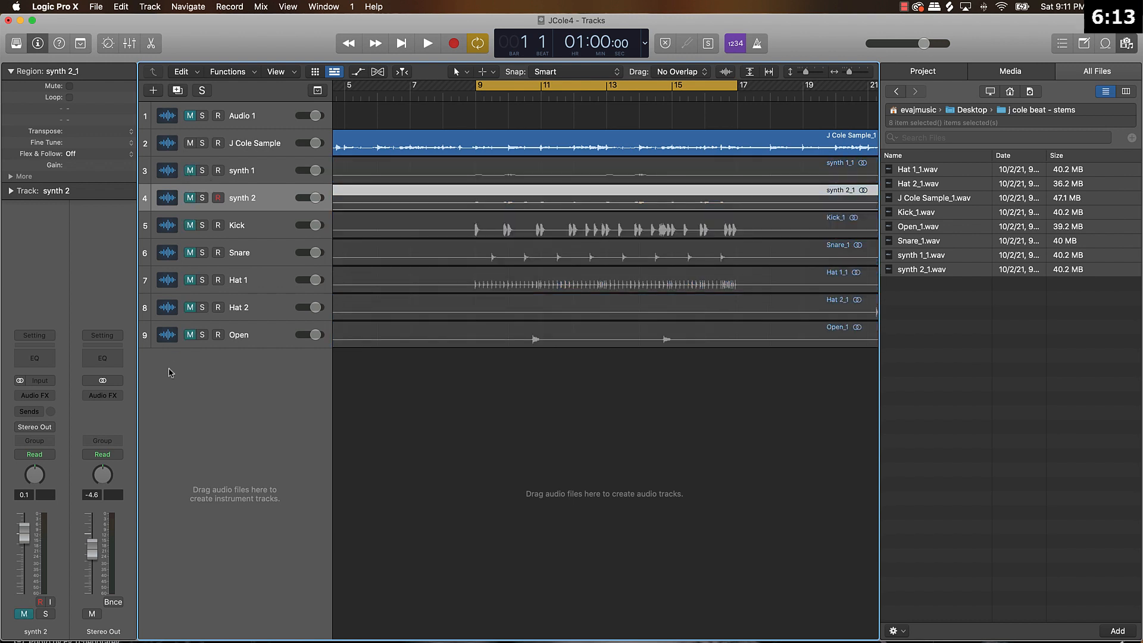
# - Show the mixer, lower the faders of all audio tracks to minus infinity, and mute J Cole Sample
pyautogui.click(130, 45)
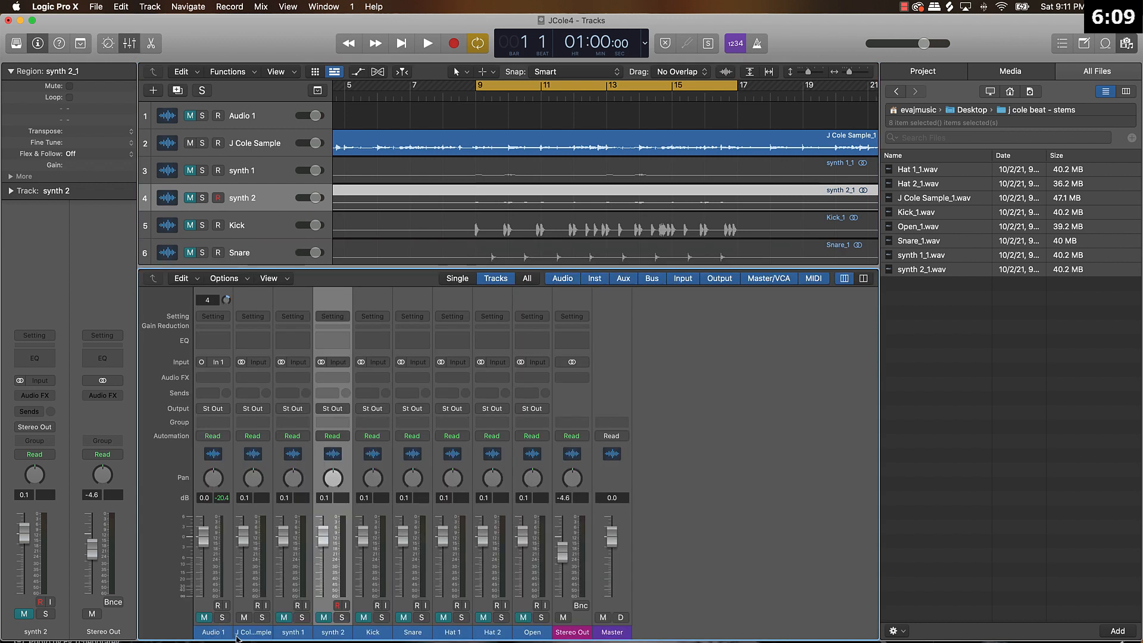
pyautogui.moveTo(213, 636); pyautogui.dragTo(522, 597)
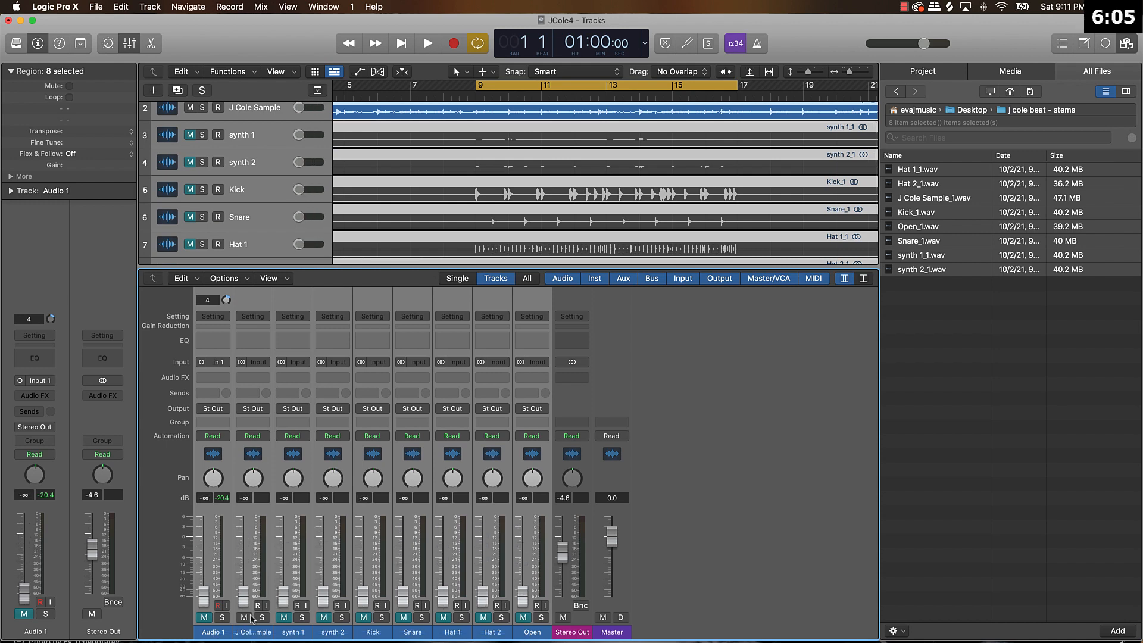
pyautogui.click(246, 617)
# - Unmute the Kick track, raise its fader to about -2.2 dB, and play the cycle range
pyautogui.click(373, 632)
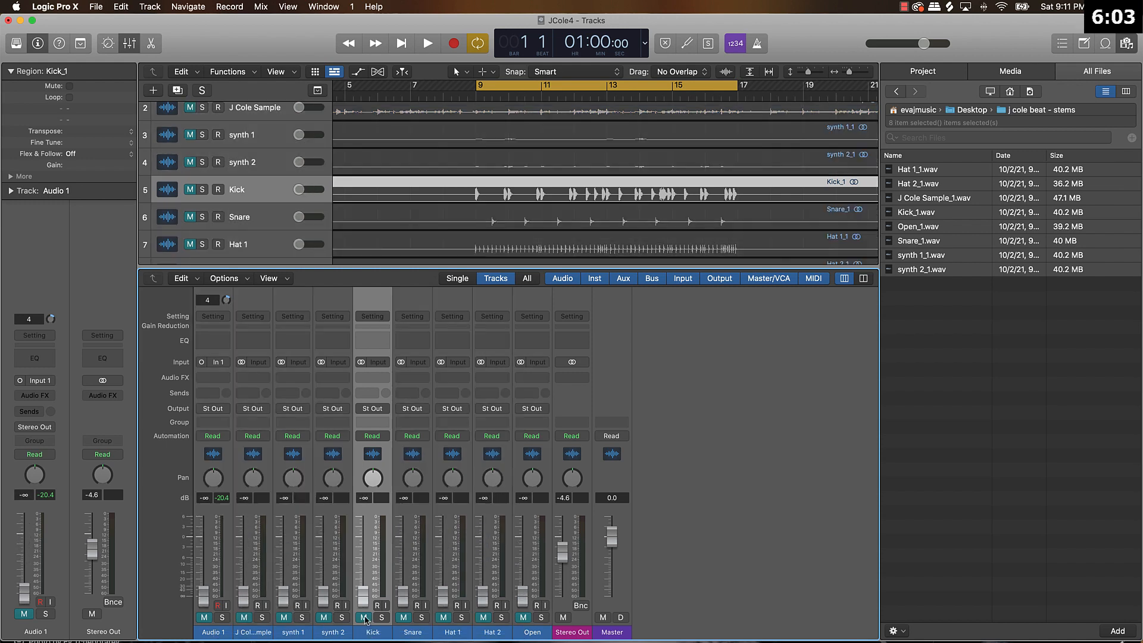
pyautogui.click(364, 617)
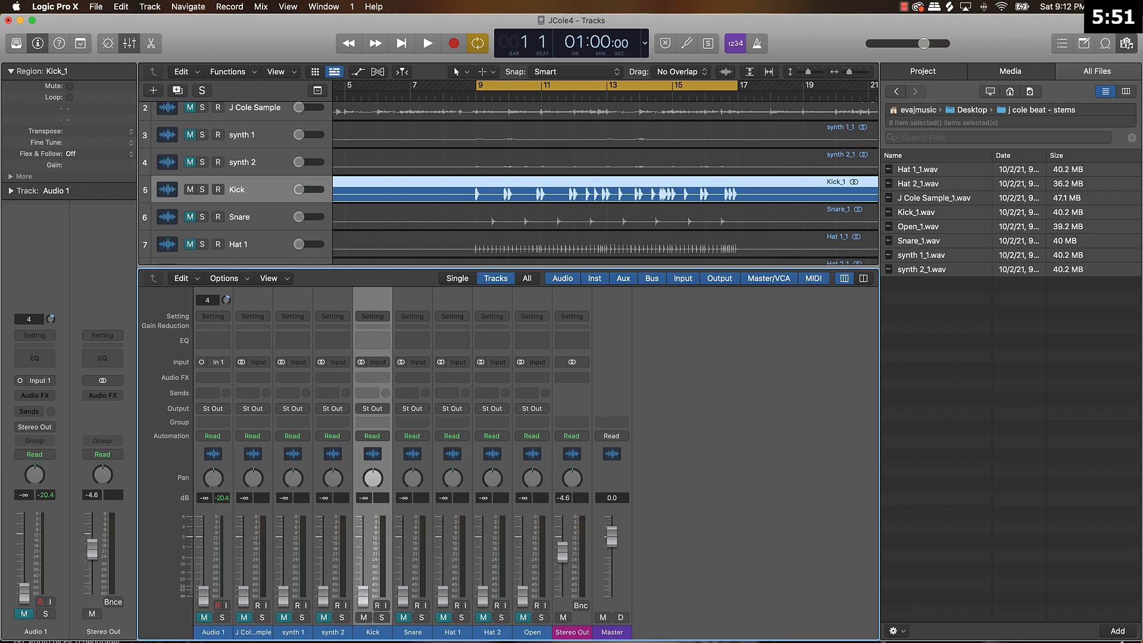
pyautogui.moveTo(362, 593); pyautogui.dragTo(362, 560)
pyautogui.press('space')
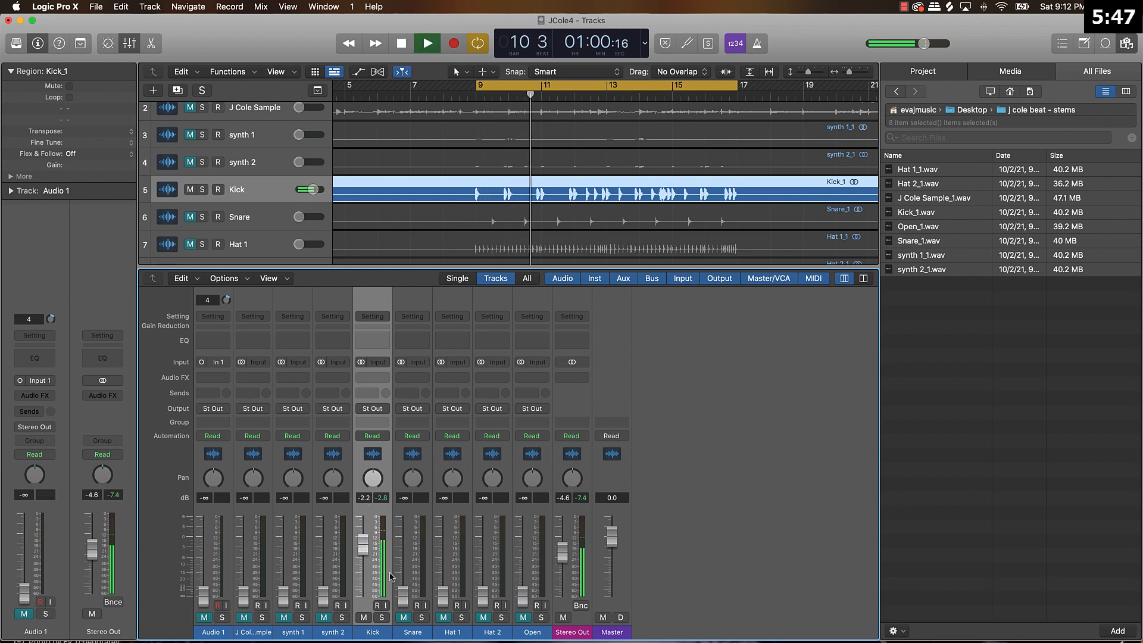
# - Lower the Kick fader to about -2.7 dB, then unmute Snare and set its fader to about -5.1 dB
pyautogui.moveTo(363, 550); pyautogui.dragTo(363, 553)
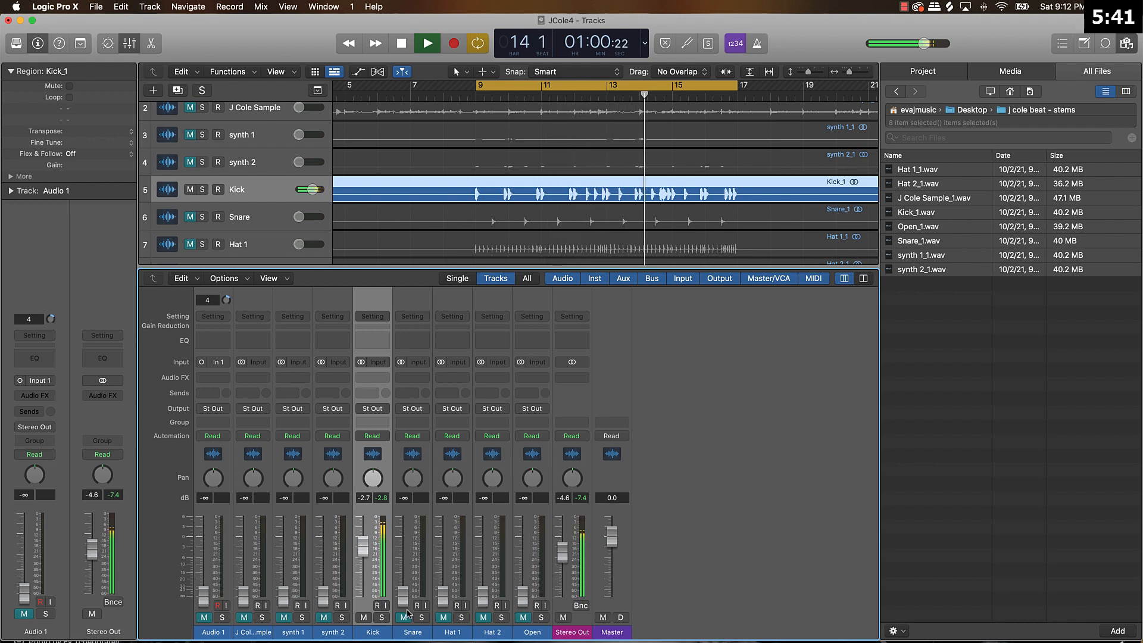
pyautogui.moveTo(403, 593); pyautogui.dragTo(403, 552)
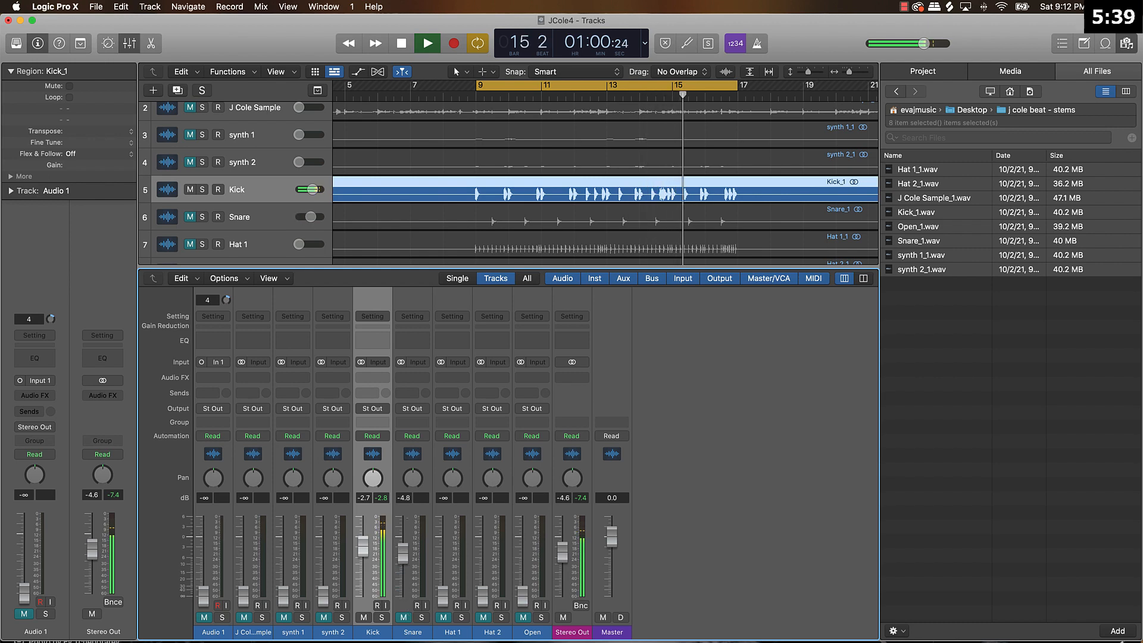
pyautogui.click(404, 617)
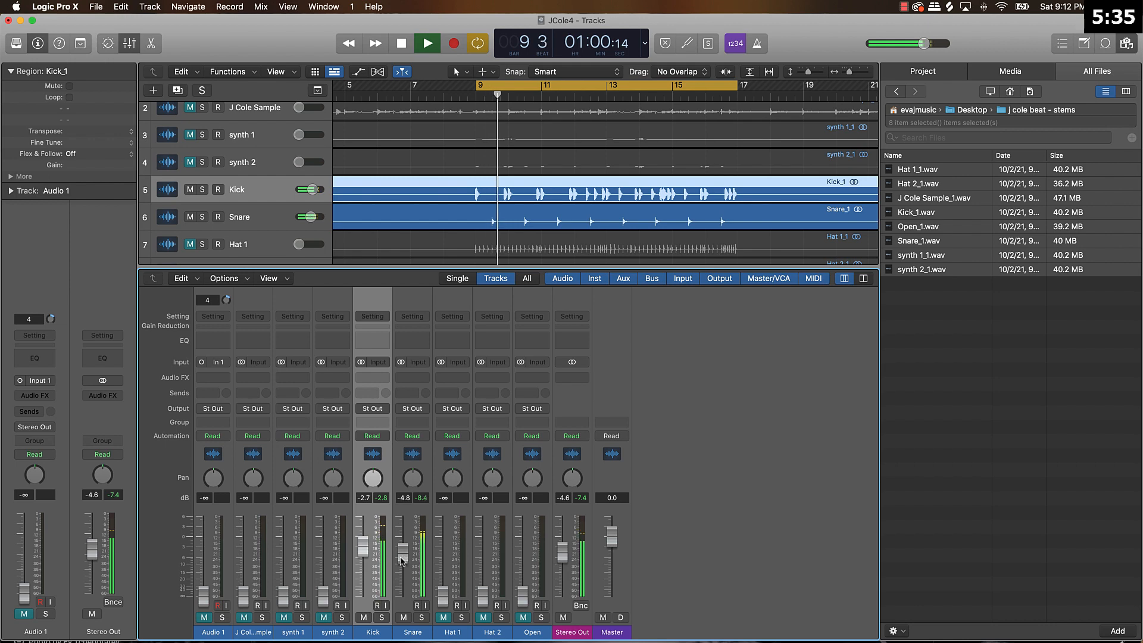
pyautogui.moveTo(400, 558); pyautogui.dragTo(401, 559)
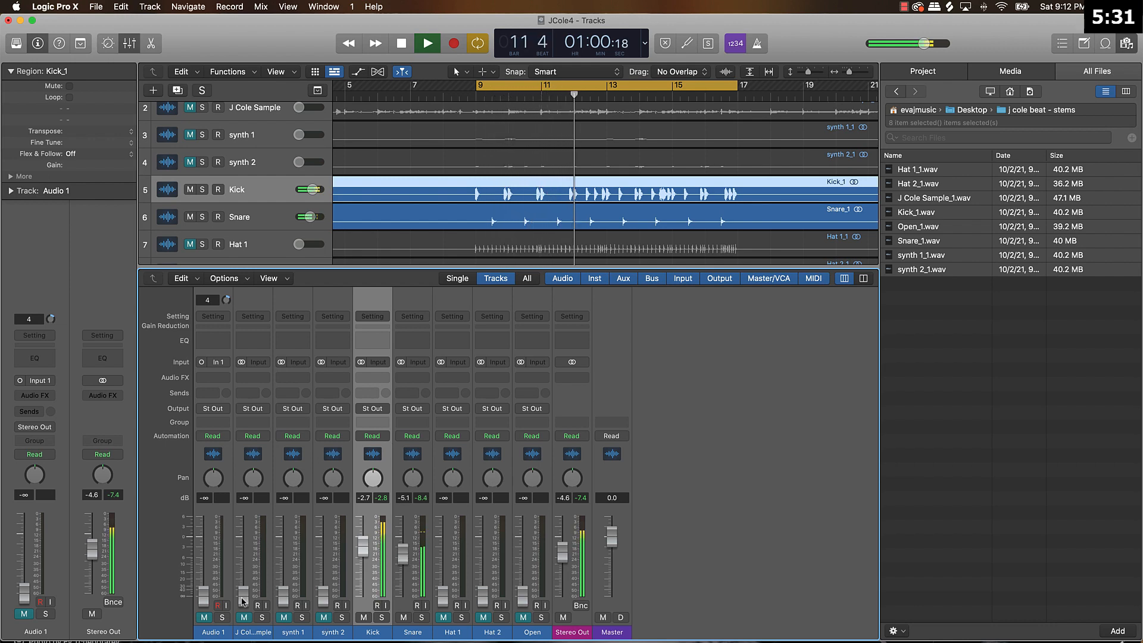
# - Unmute J Cole Sample and balance the faders at about -5.4 dB for the sample, -3.8 dB for Snare and -1.9 dB for Kick
pyautogui.click(244, 617)
pyautogui.moveTo(243, 594); pyautogui.dragTo(243, 557)
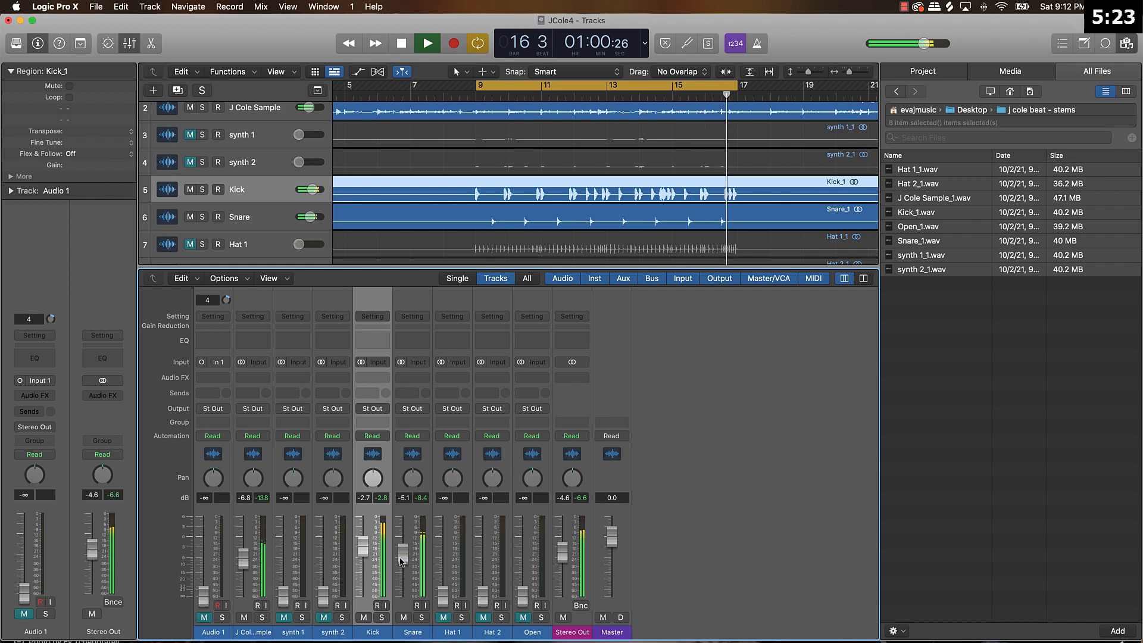
pyautogui.moveTo(402, 558); pyautogui.dragTo(402, 551)
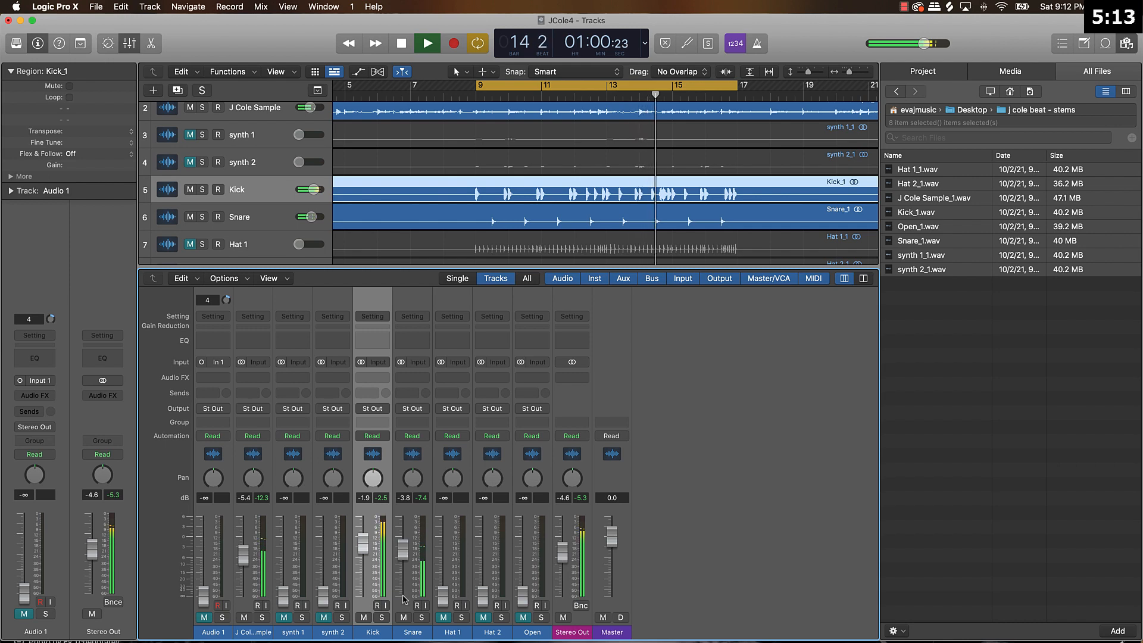
# - Unmute Hat 1 and Open and raise their faders to about -11.4 dB and -12.4 dB
pyautogui.click(444, 617)
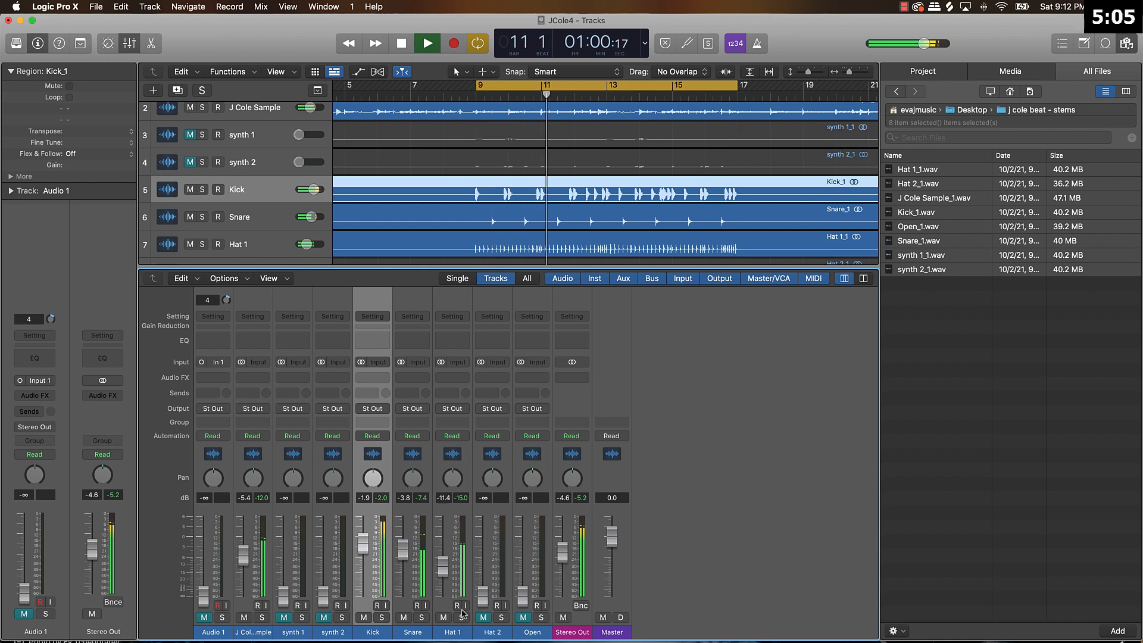
pyautogui.moveTo(523, 593); pyautogui.dragTo(523, 568)
pyautogui.scroll(-2, 535, 222)
pyautogui.scroll(-4, 536, 224)
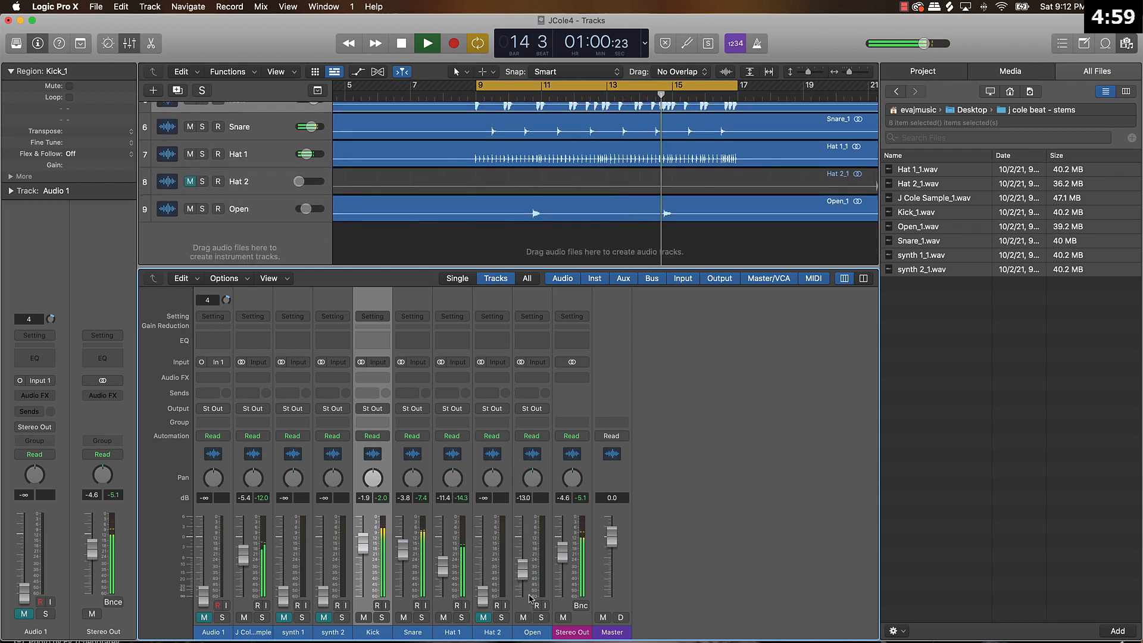
pyautogui.moveTo(521, 574); pyautogui.dragTo(522, 572)
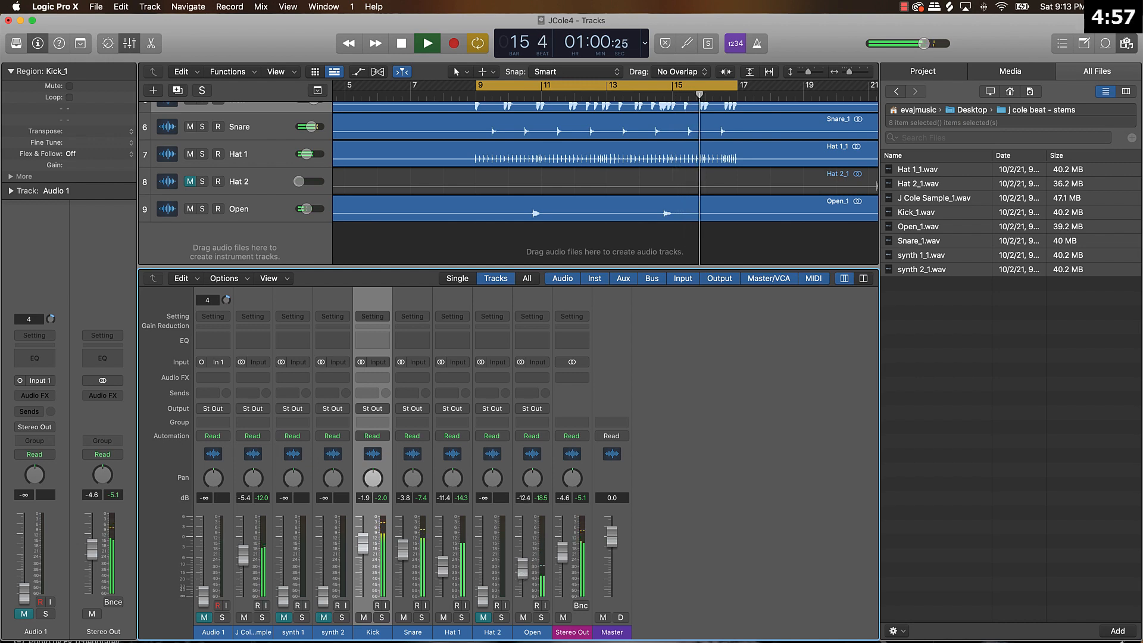
# - Unmute synth 1 and synth 2 and raise their faders to about -10.0 dB and -9.2 dB
pyautogui.moveTo(283, 594); pyautogui.dragTo(283, 570)
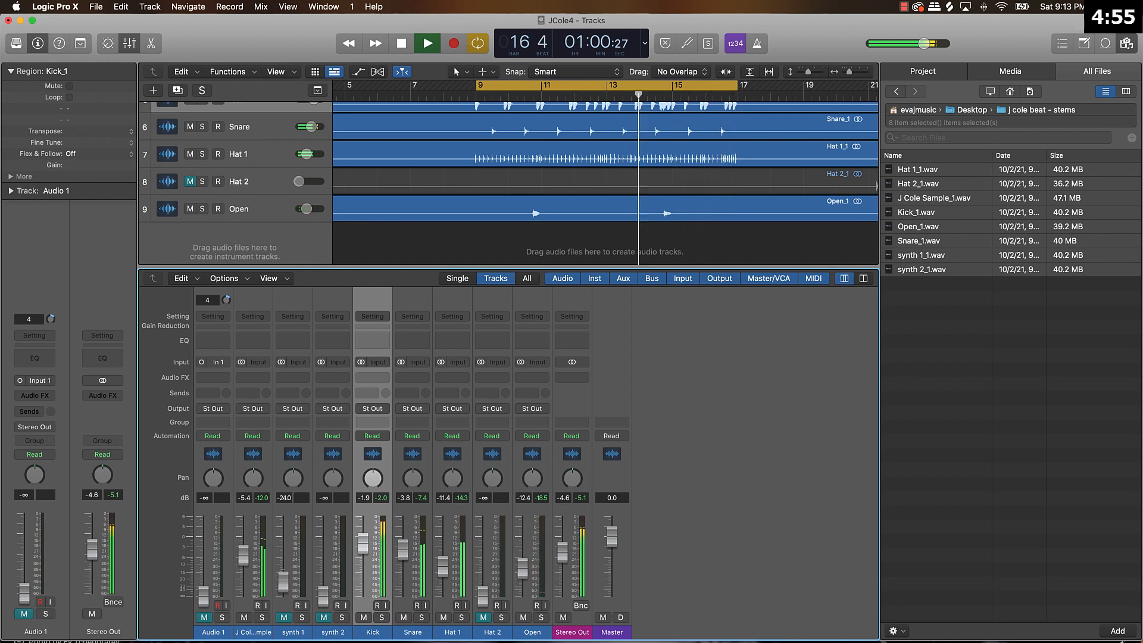
pyautogui.scroll(5, 431, 108)
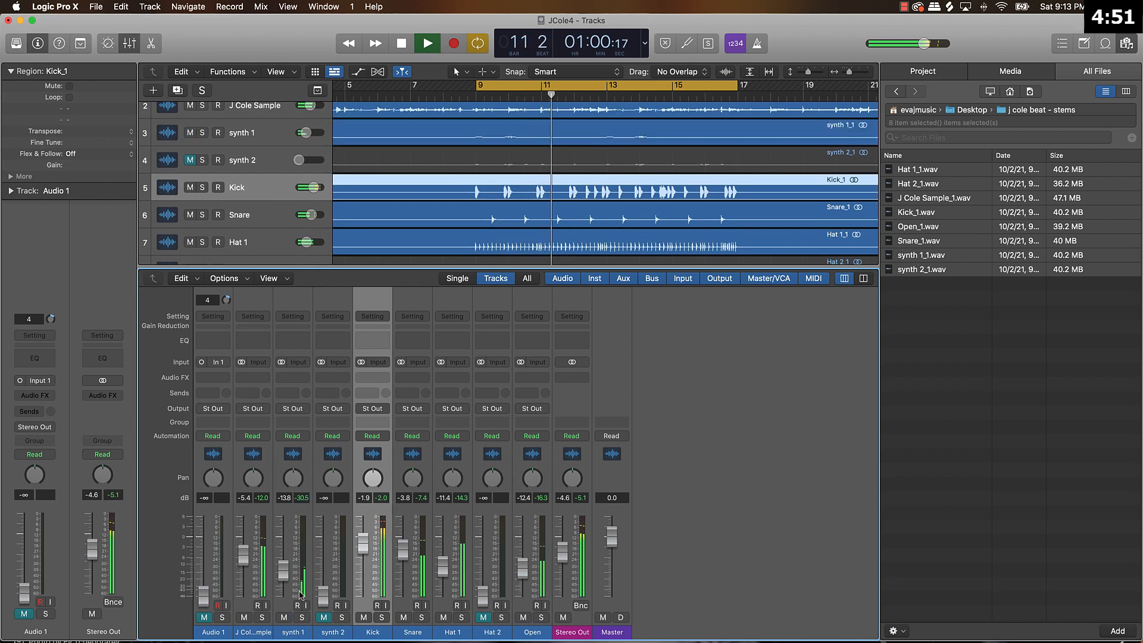
pyautogui.moveTo(284, 571); pyautogui.dragTo(322, 564)
pyautogui.click(323, 617)
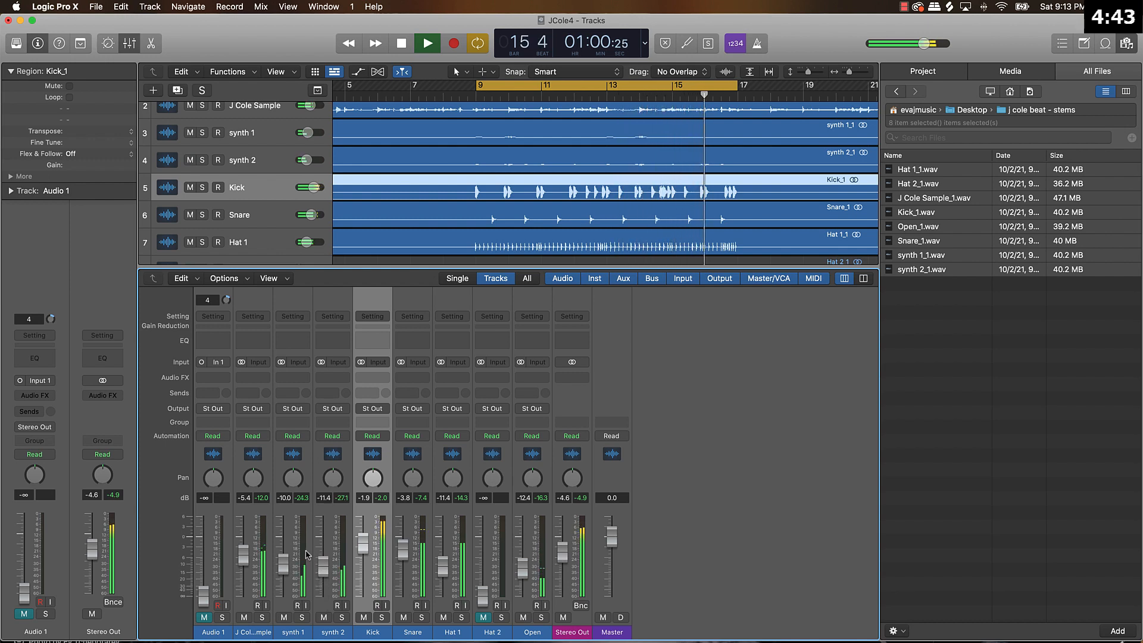
pyautogui.moveTo(322, 564); pyautogui.dragTo(325, 562)
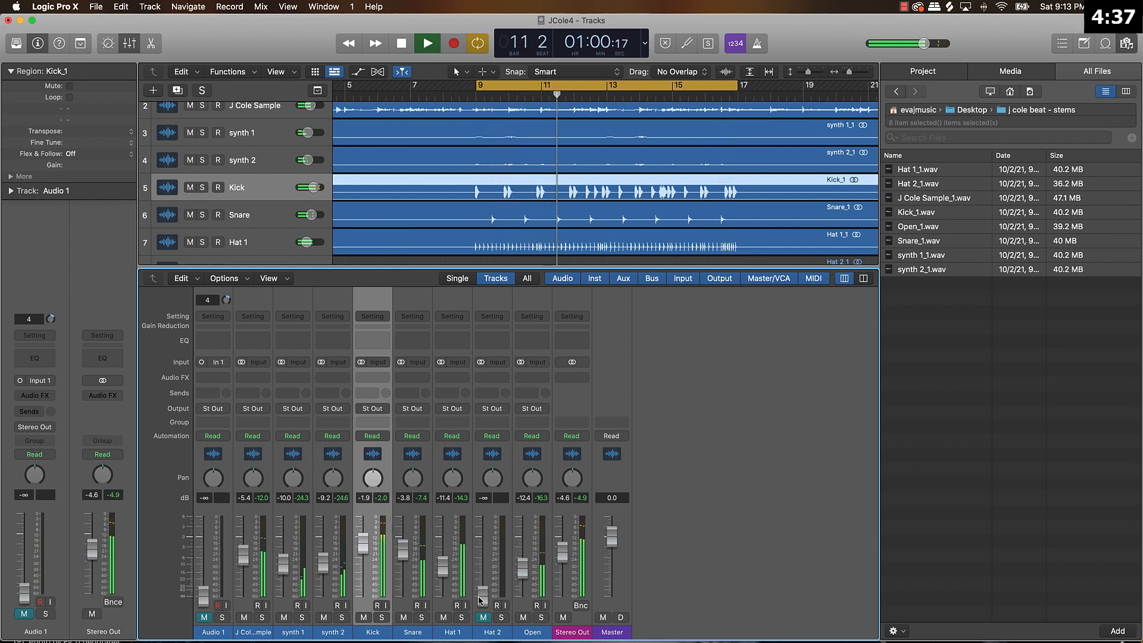
# - Raise the Hat 2 fader to about -11.6 dB, unmute the track, and stop playback
pyautogui.moveTo(481, 598); pyautogui.dragTo(482, 572)
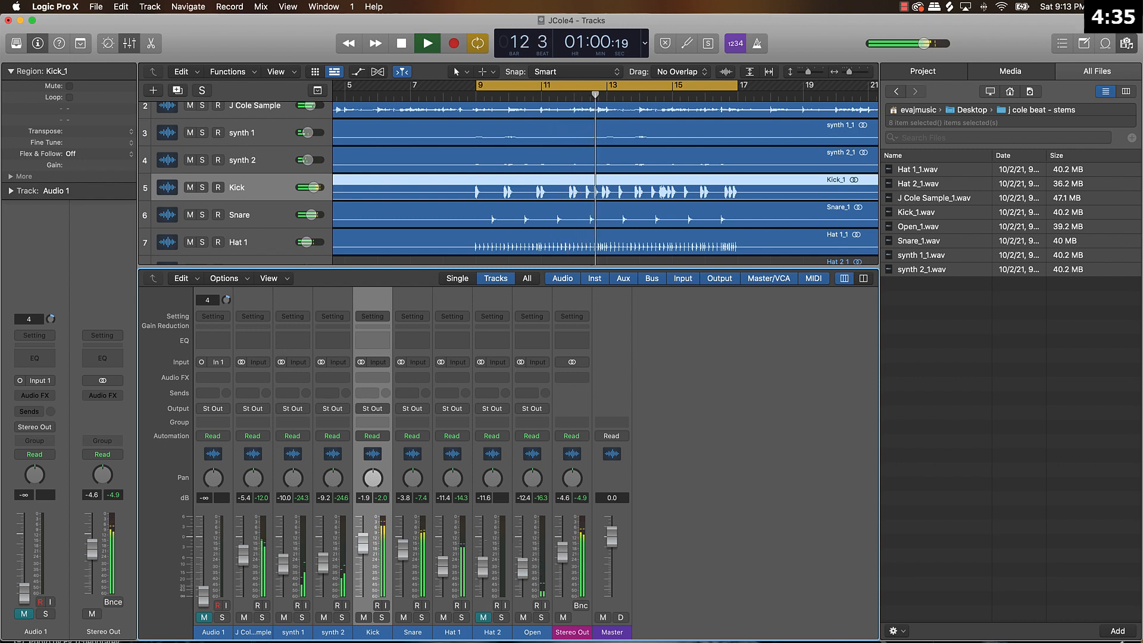
pyautogui.click(484, 617)
pyautogui.press('space')
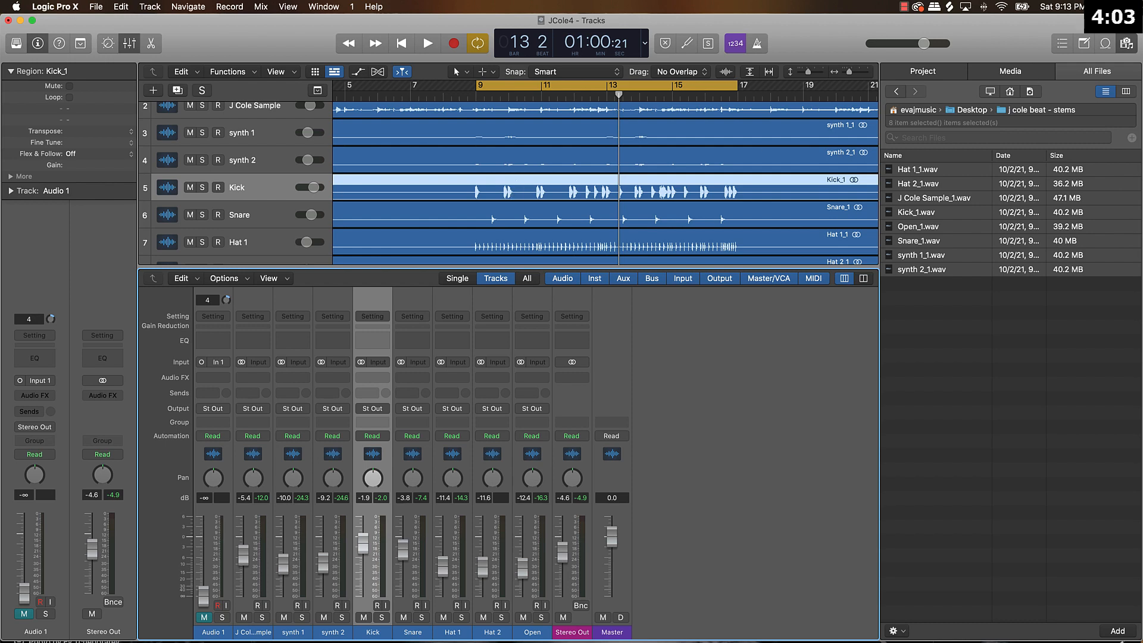
# - Hide the file browser and enlarge the tracks area above the mixer so that all stem tracks fit
pyautogui.click(1125, 46)
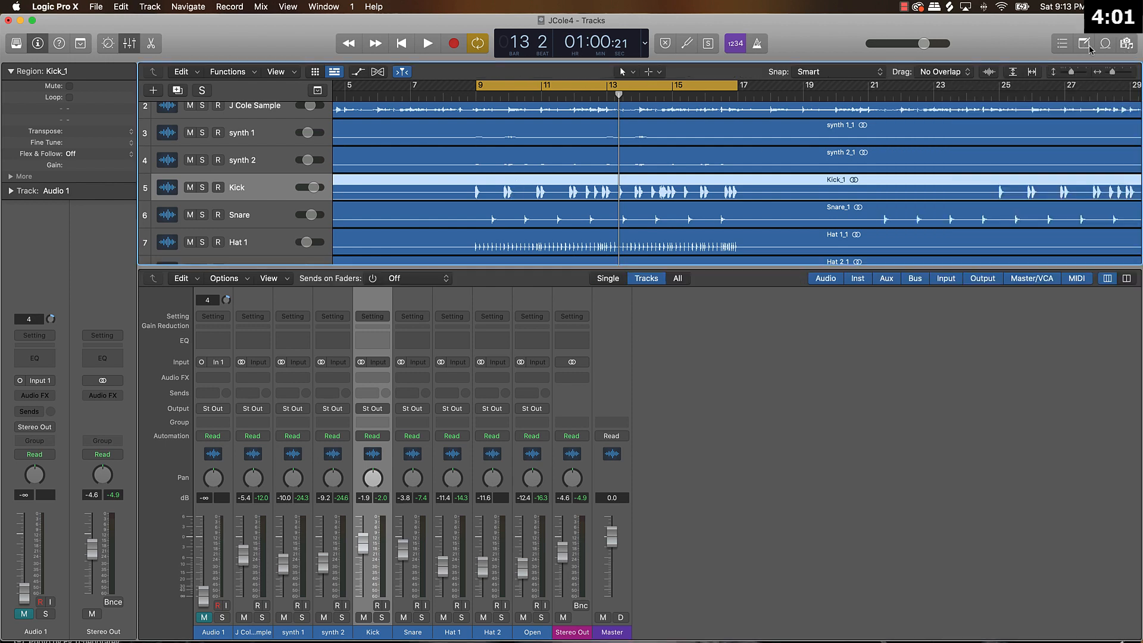
pyautogui.click(129, 43)
pyautogui.click(129, 43)
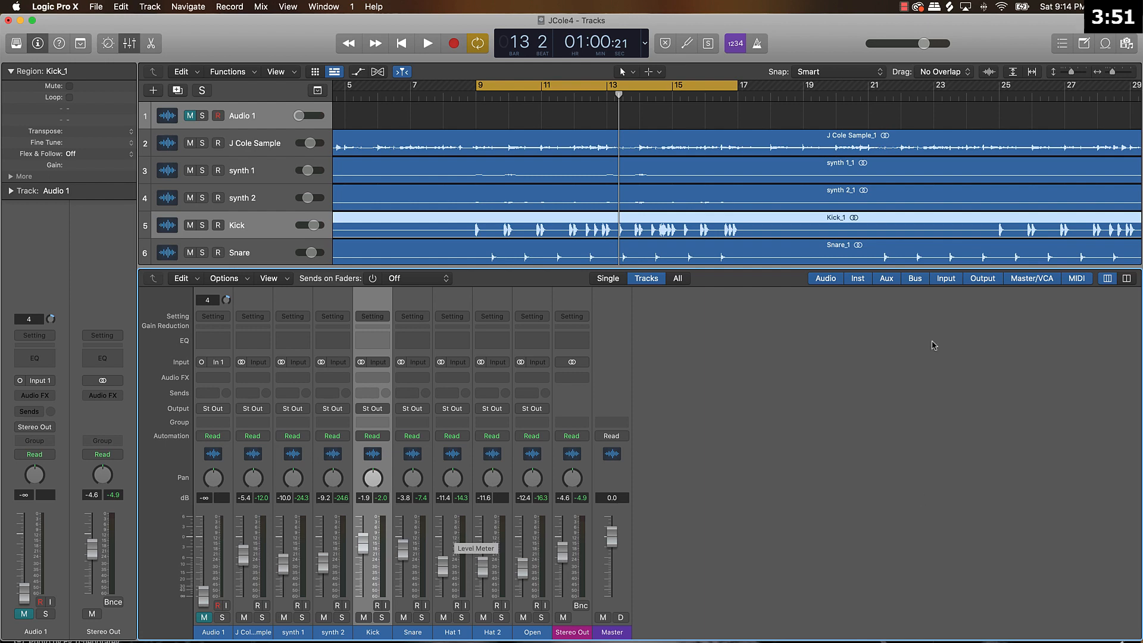
pyautogui.moveTo(685, 268); pyautogui.dragTo(670, 351)
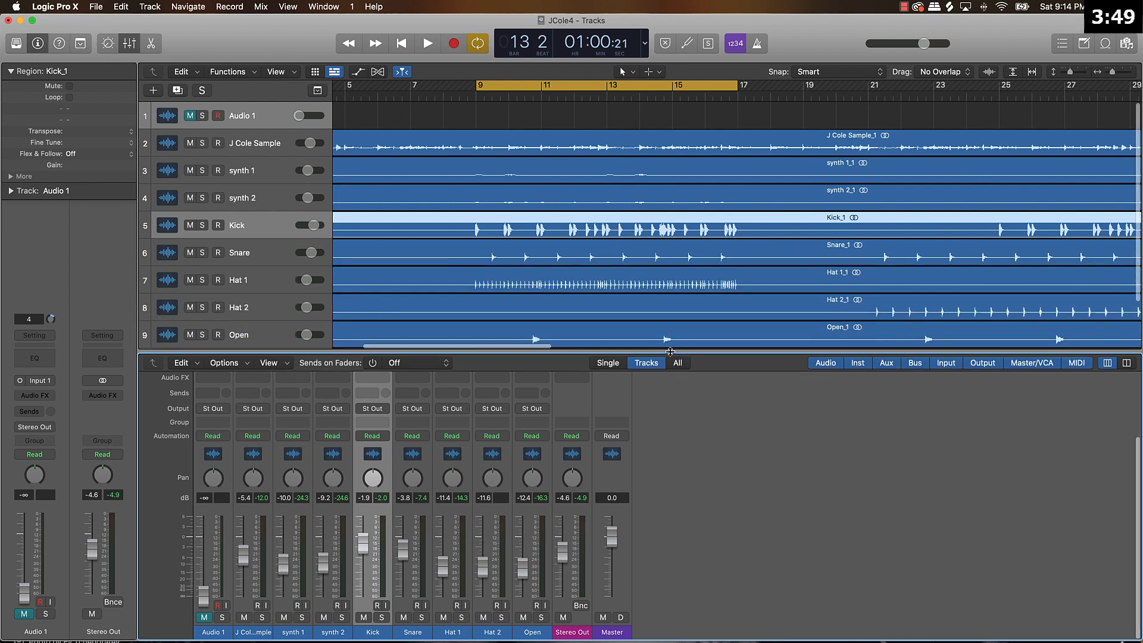
pyautogui.scroll(-2, 573, 267)
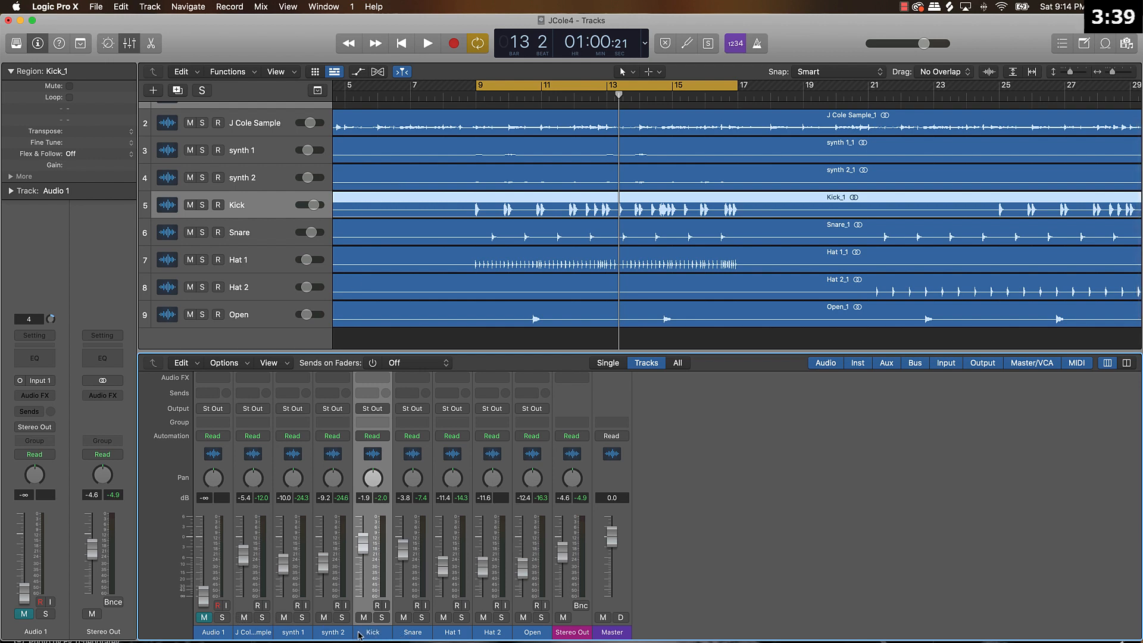
# - Play the cycle range and pan synth 1 to +10, synth 2 to -29, Hat 1 to -10 and Open to +8
pyautogui.press('space')
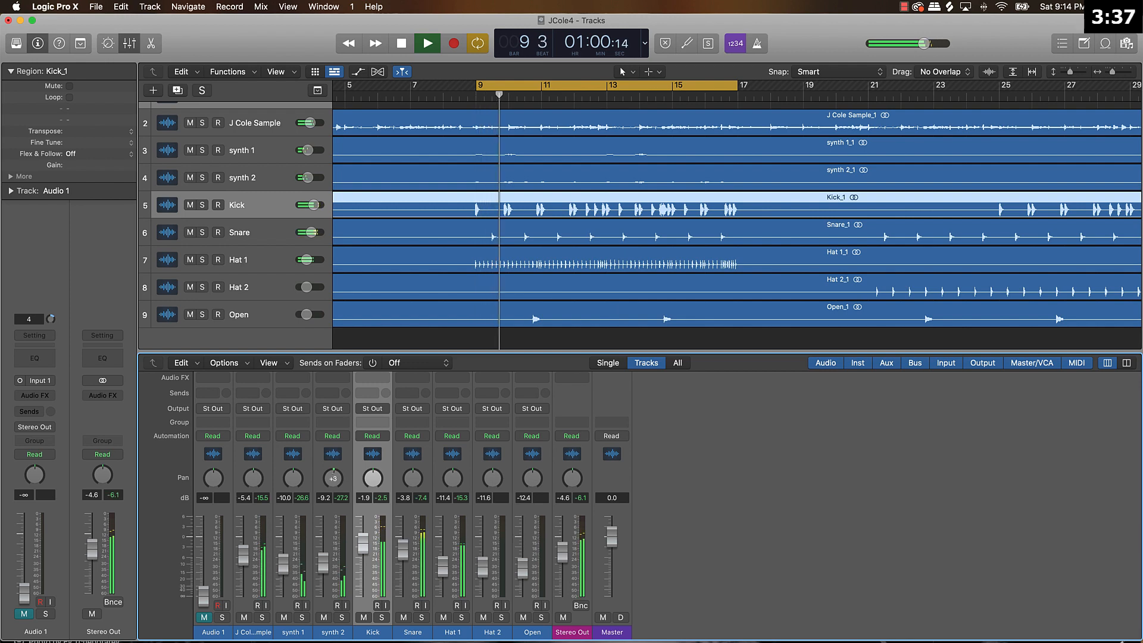
pyautogui.moveTo(332, 468); pyautogui.dragTo(293, 472)
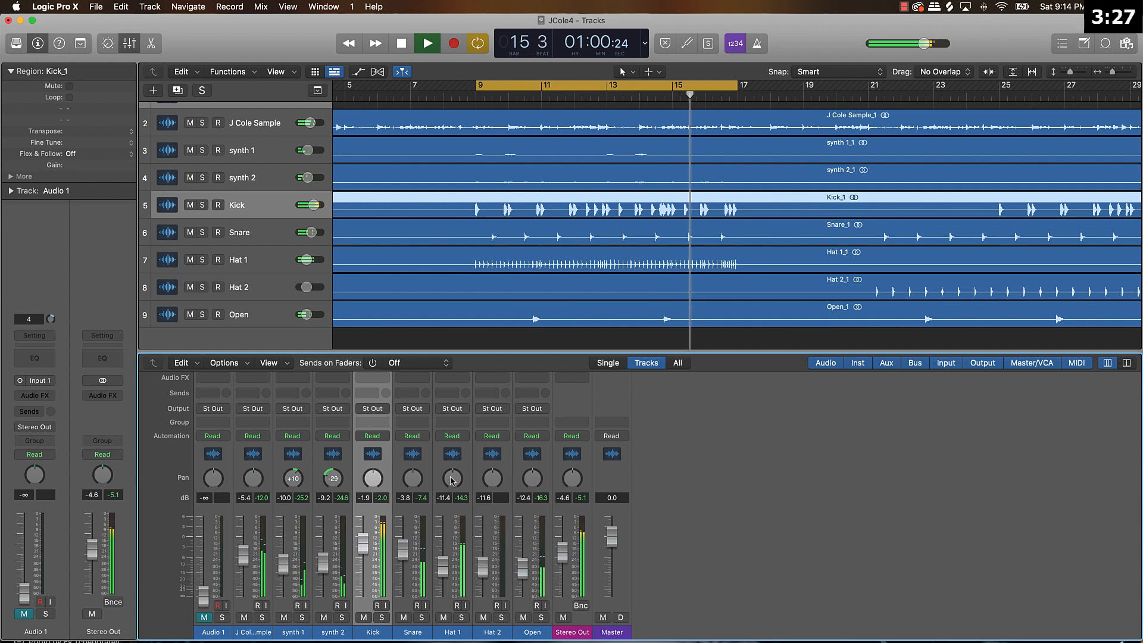
pyautogui.moveTo(452, 478); pyautogui.dragTo(453, 484)
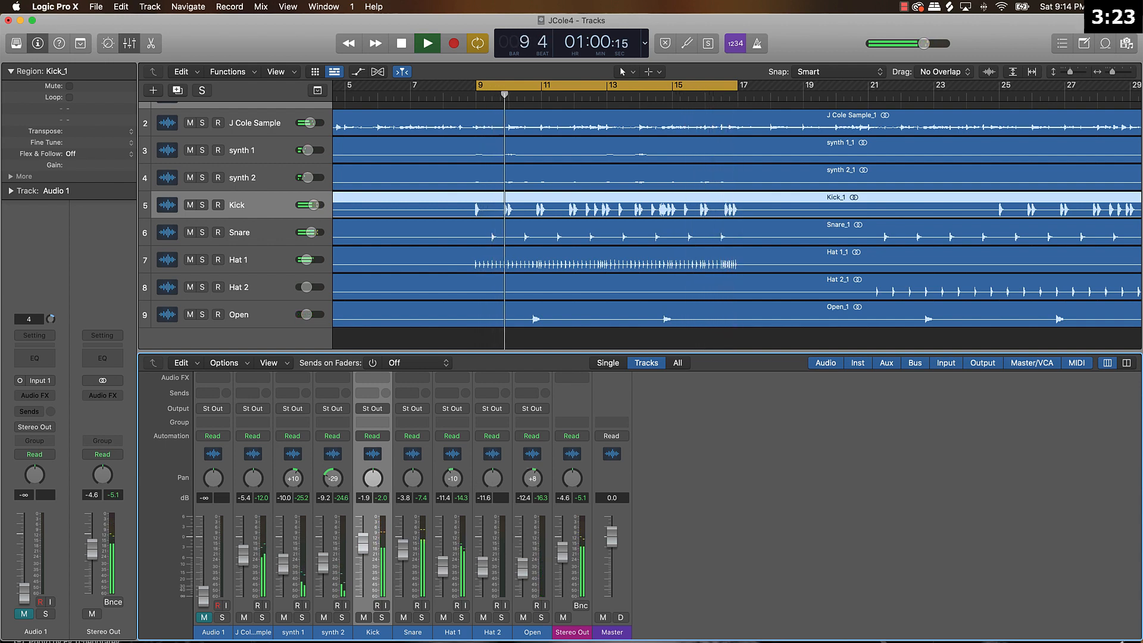
pyautogui.moveTo(527, 480); pyautogui.dragTo(528, 471)
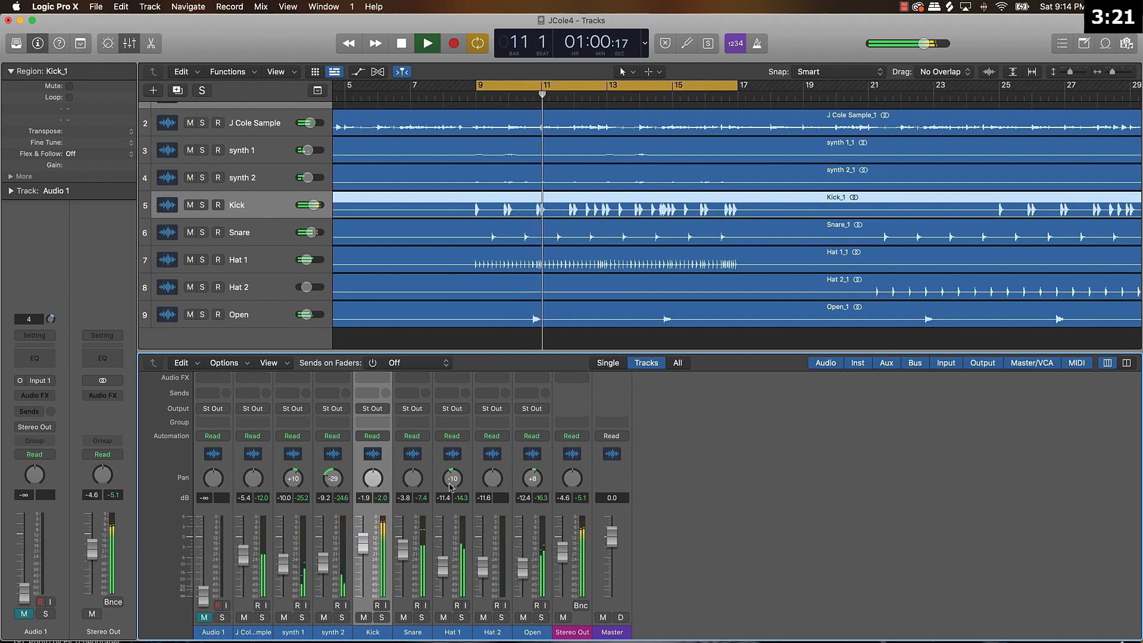
# - Rebalance synth 1 to pan -8 at -7.6 dB and synth 2 to +3 at -10.0 dB, pan Hat 2 to +3, and stop playback
pyautogui.moveTo(333, 479); pyautogui.dragTo(292, 503)
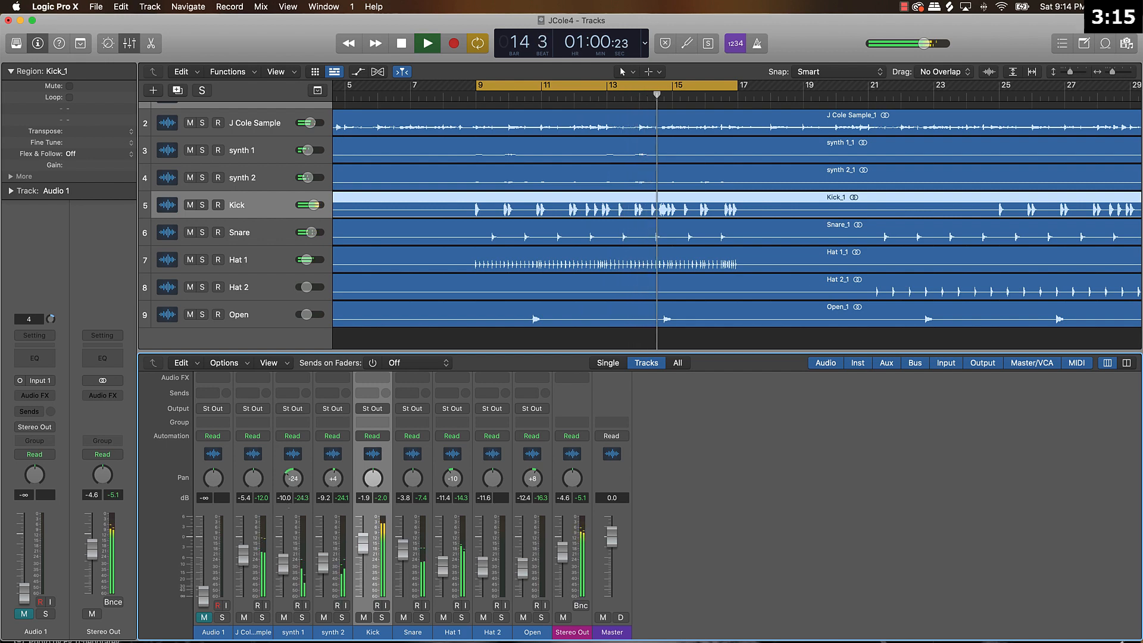
pyautogui.moveTo(283, 563); pyautogui.dragTo(323, 562)
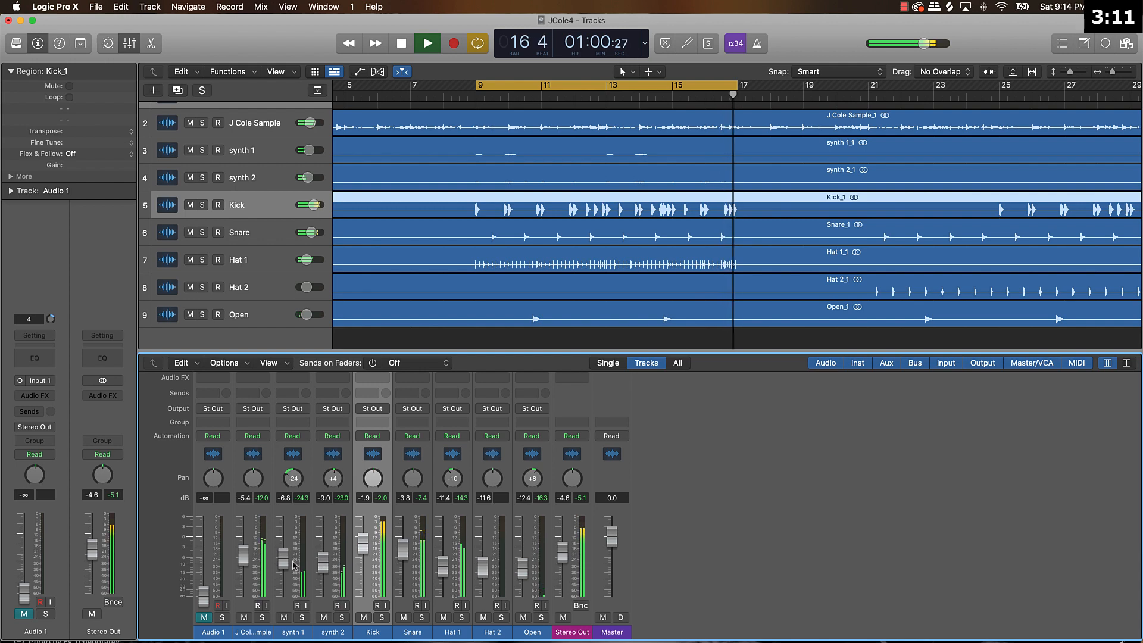
pyautogui.moveTo(336, 494); pyautogui.dragTo(331, 467)
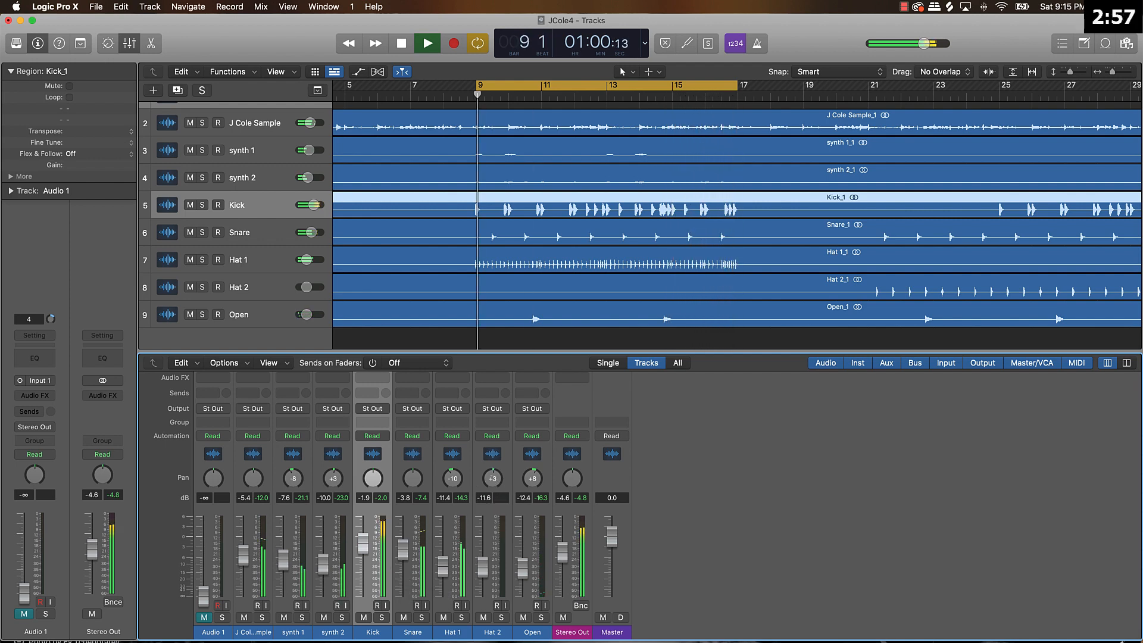
pyautogui.press('space')
# - Add a Channel EQ to J Cole Sample with a low cut at about 70.5 Hz and 48 dB/Oct, and check it during playback
pyautogui.scroll(3, 357, 553)
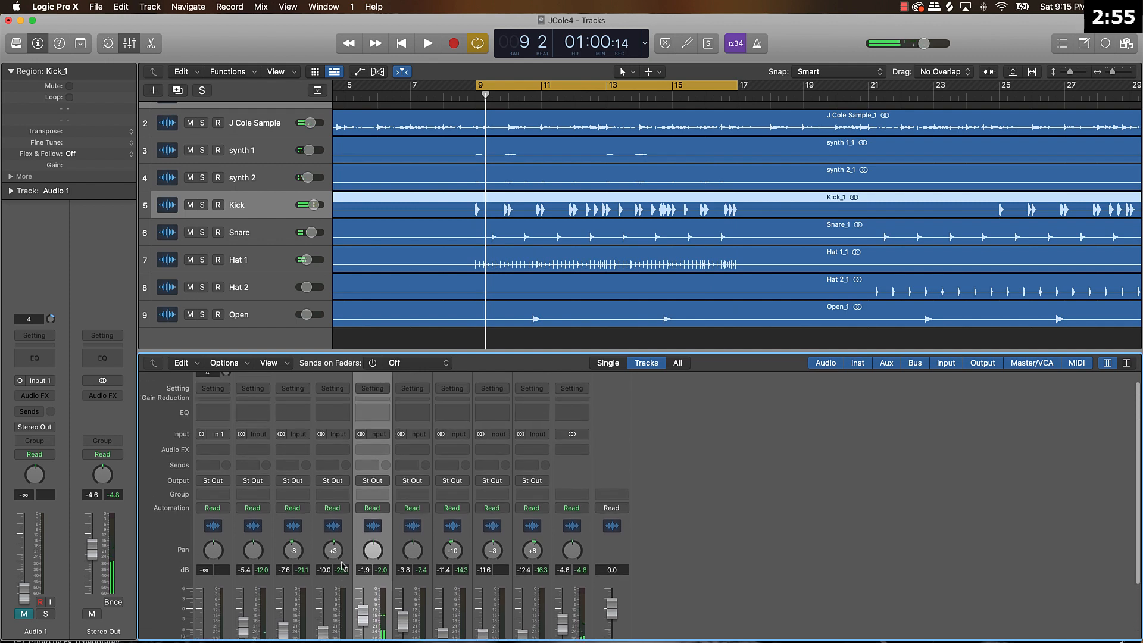
pyautogui.scroll(-3, 357, 571)
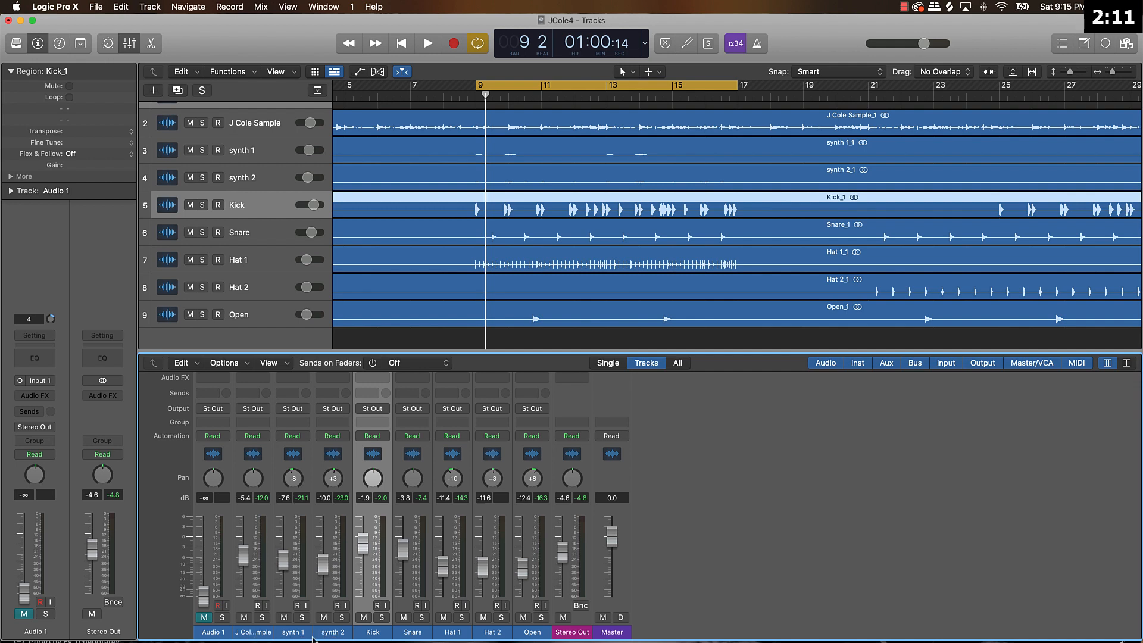
pyautogui.click(255, 535)
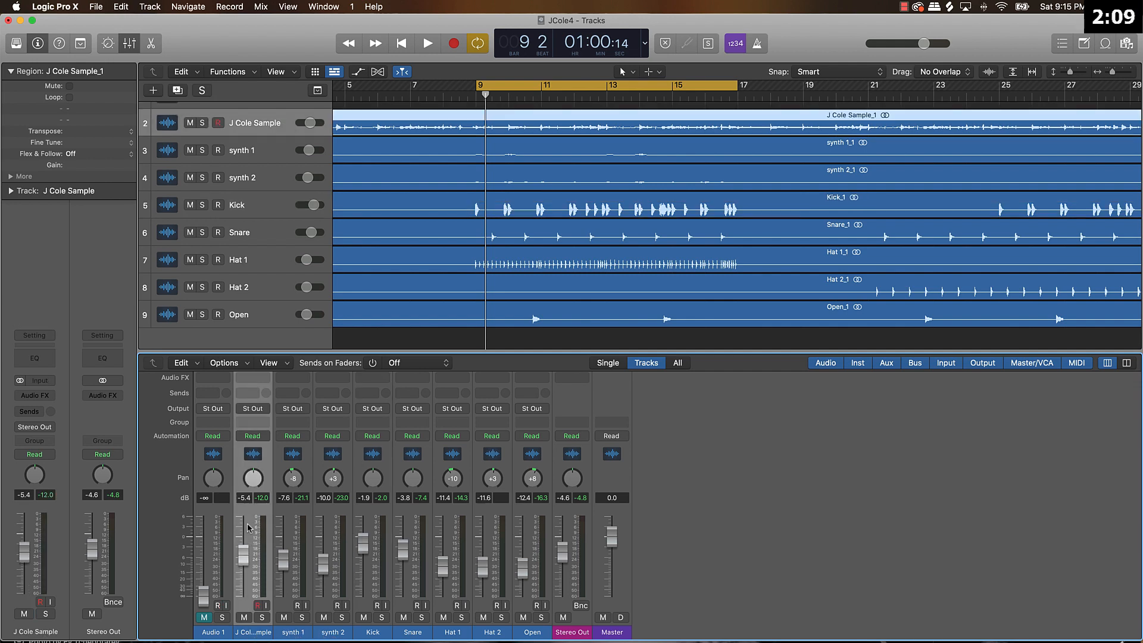
pyautogui.scroll(3, 252, 428)
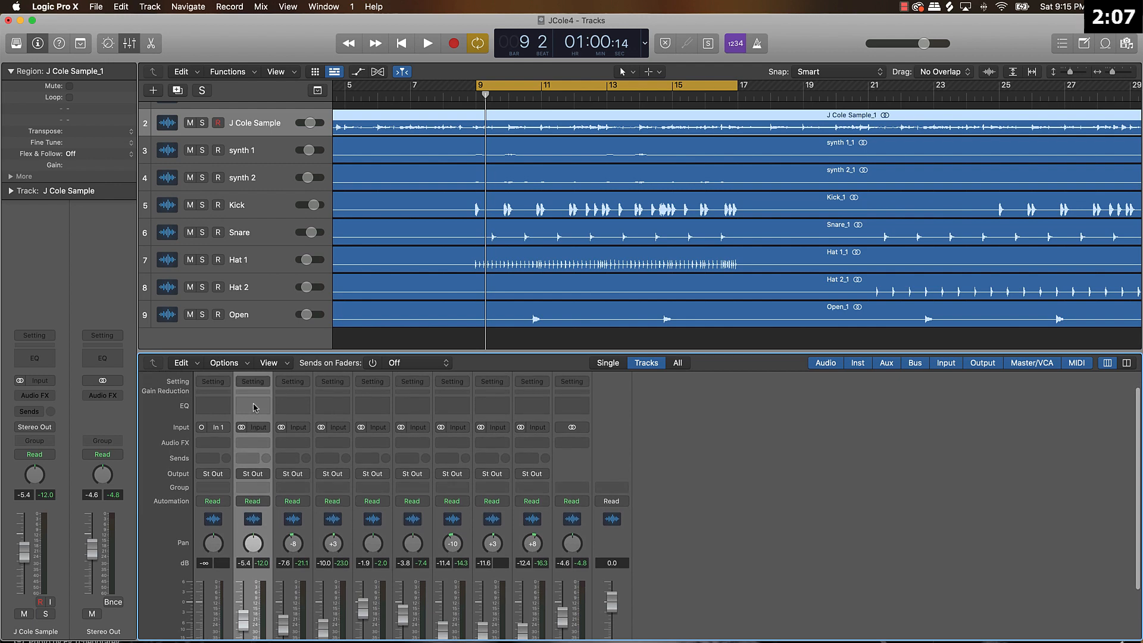
pyautogui.doubleClick(252, 400)
pyautogui.click(401, 228)
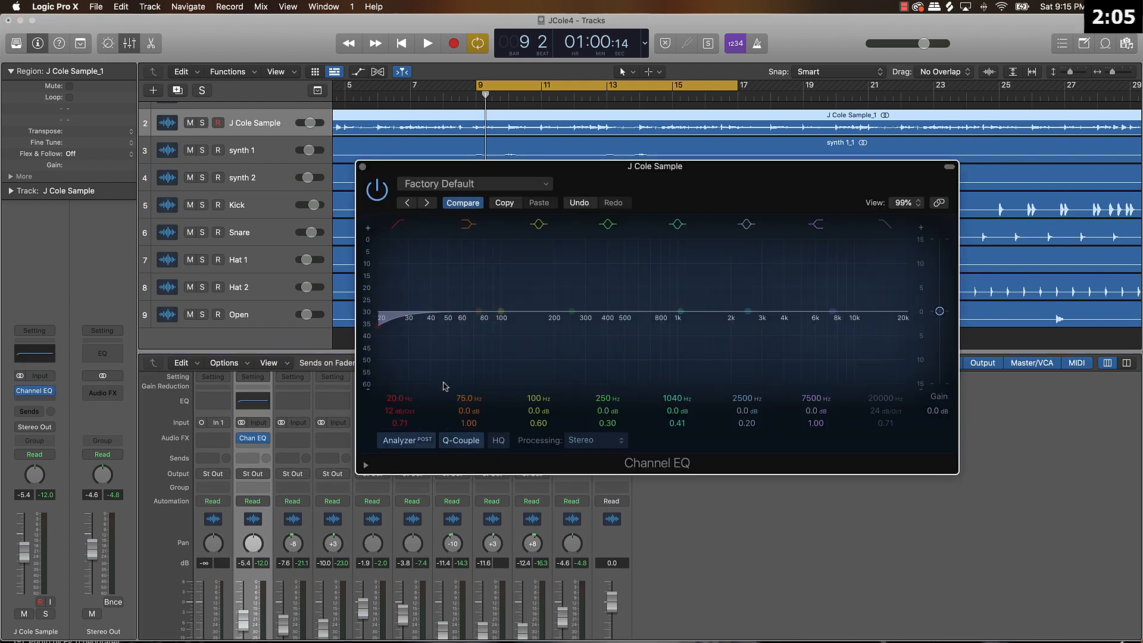
pyautogui.moveTo(400, 399); pyautogui.dragTo(400, 384)
pyautogui.press('space')
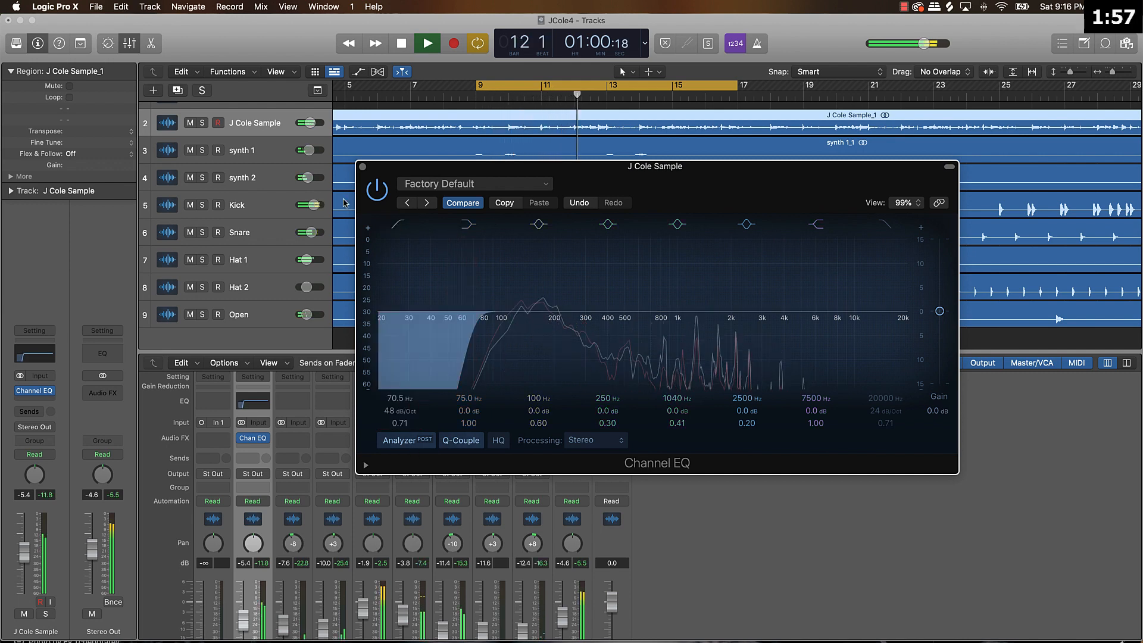
pyautogui.click(362, 167)
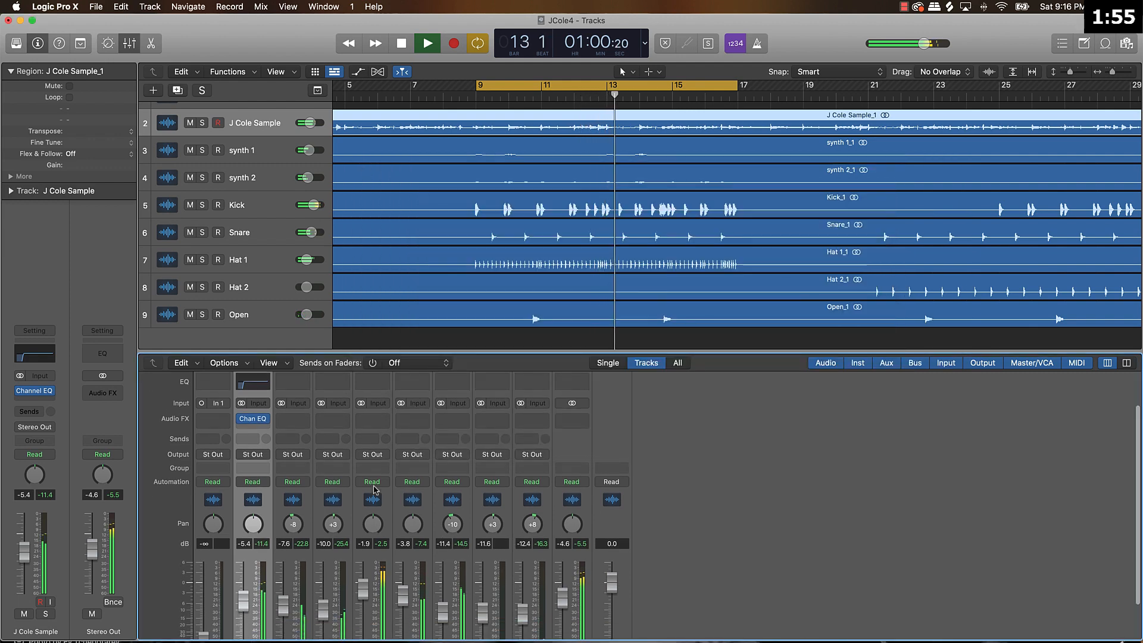
pyautogui.scroll(-3, 353, 450)
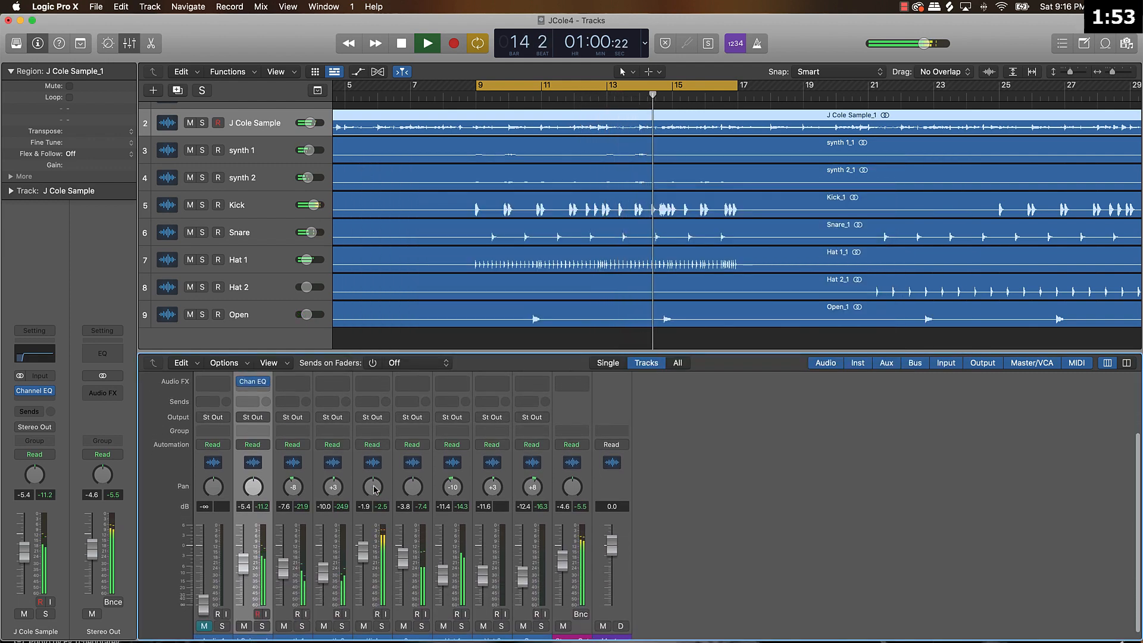
pyautogui.scroll(1, 438, 465)
pyautogui.scroll(1, 438, 466)
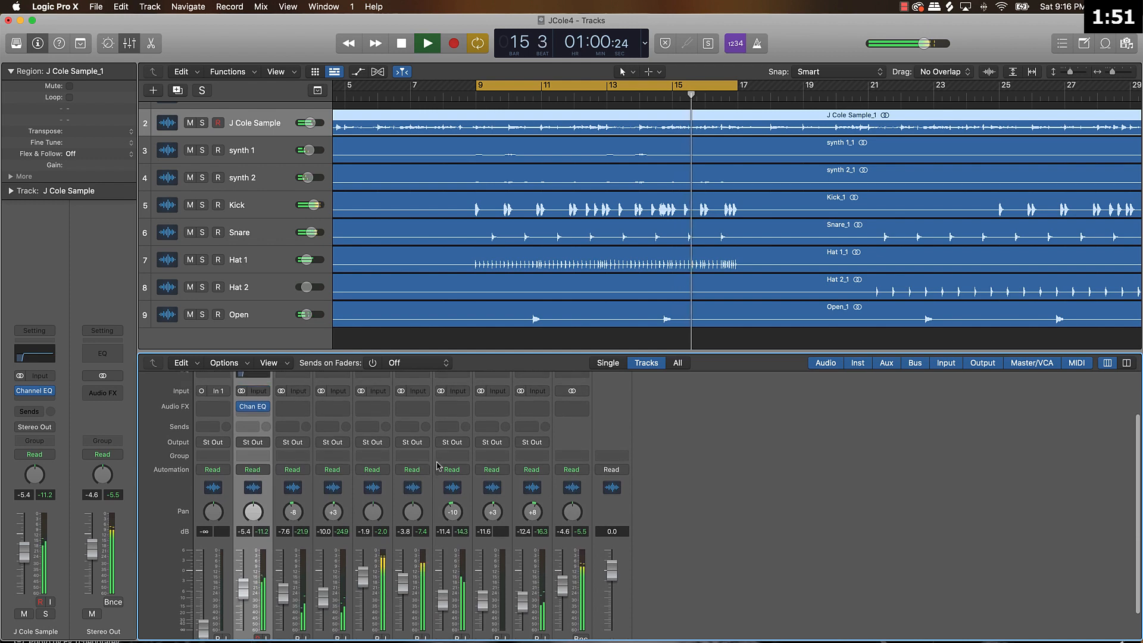
# - Try a Channel EQ on Hat 1 with a low cut at 20.0 Hz, 48 dB/Oct and Q 20.0, and stop playback
pyautogui.click(466, 407)
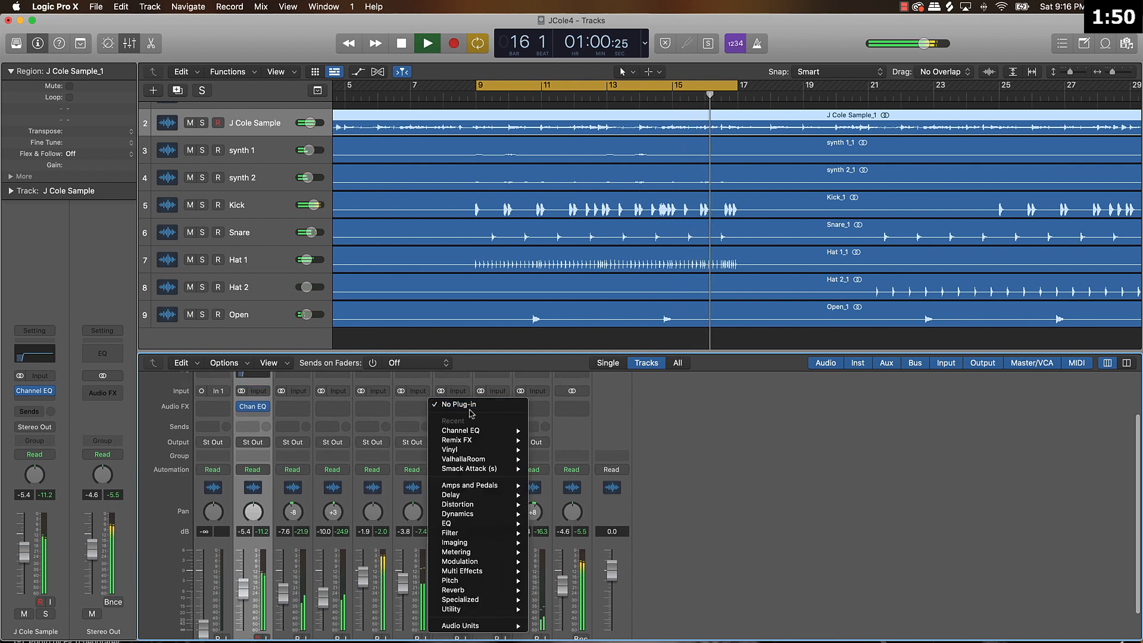
pyautogui.click(455, 376)
pyautogui.click(454, 375)
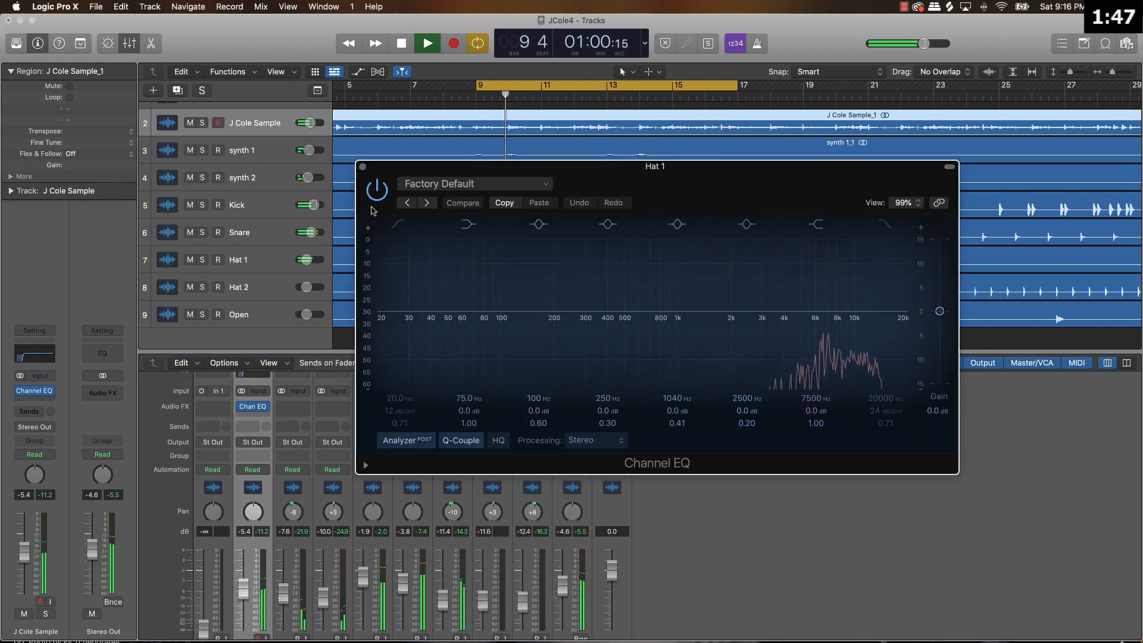
pyautogui.click(398, 226)
pyautogui.moveTo(414, 423); pyautogui.dragTo(414, 416)
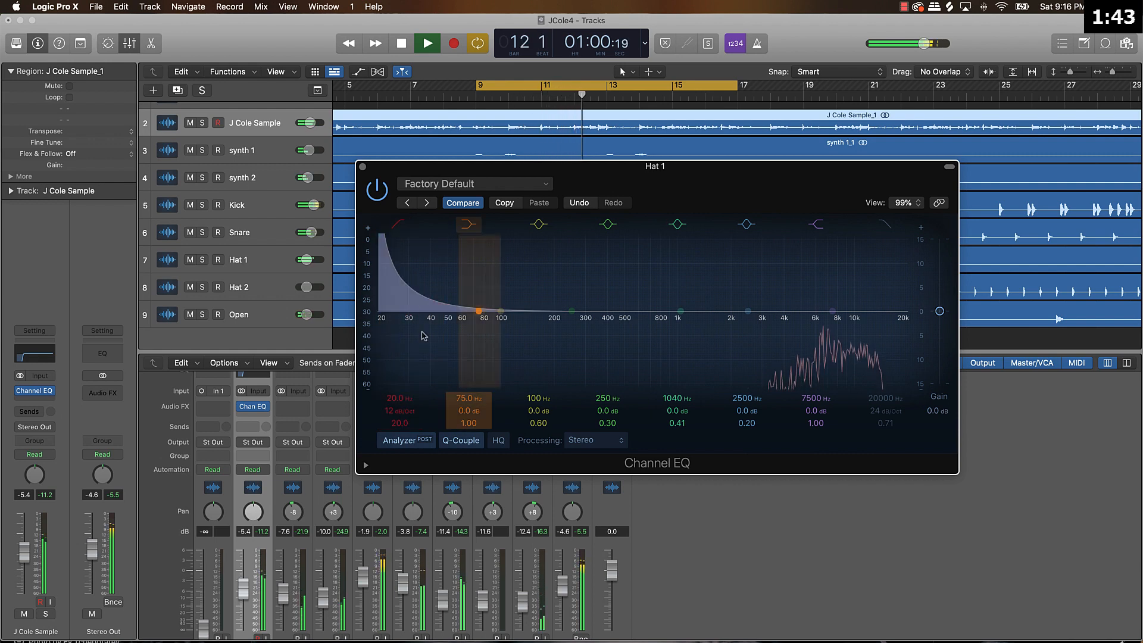
pyautogui.moveTo(395, 409); pyautogui.dragTo(409, 412)
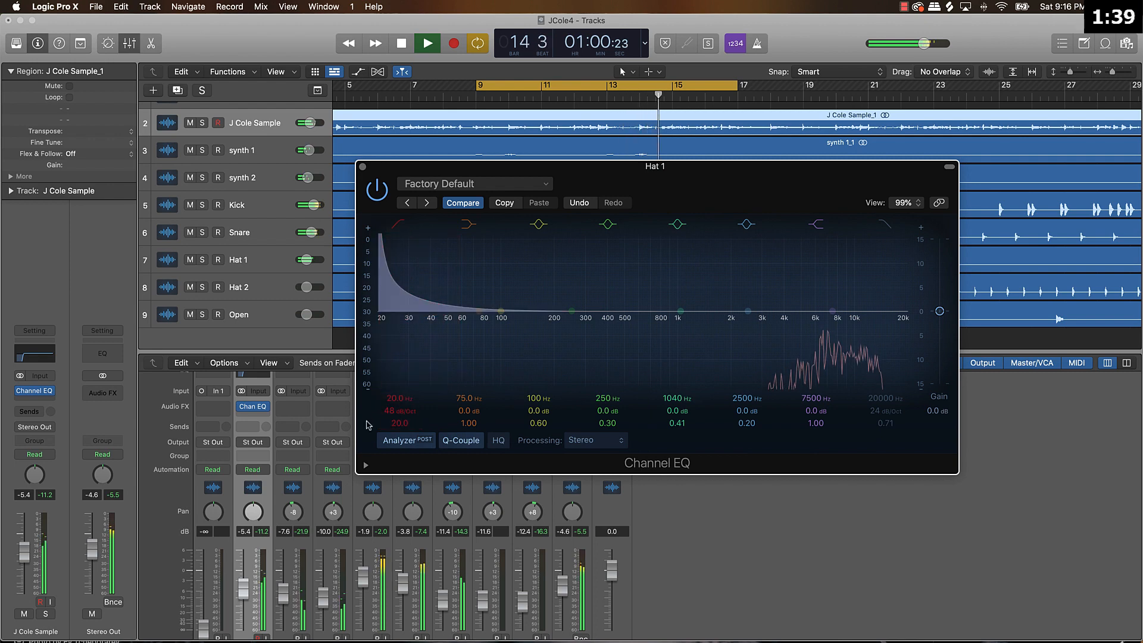
pyautogui.press('space')
pyautogui.click(363, 167)
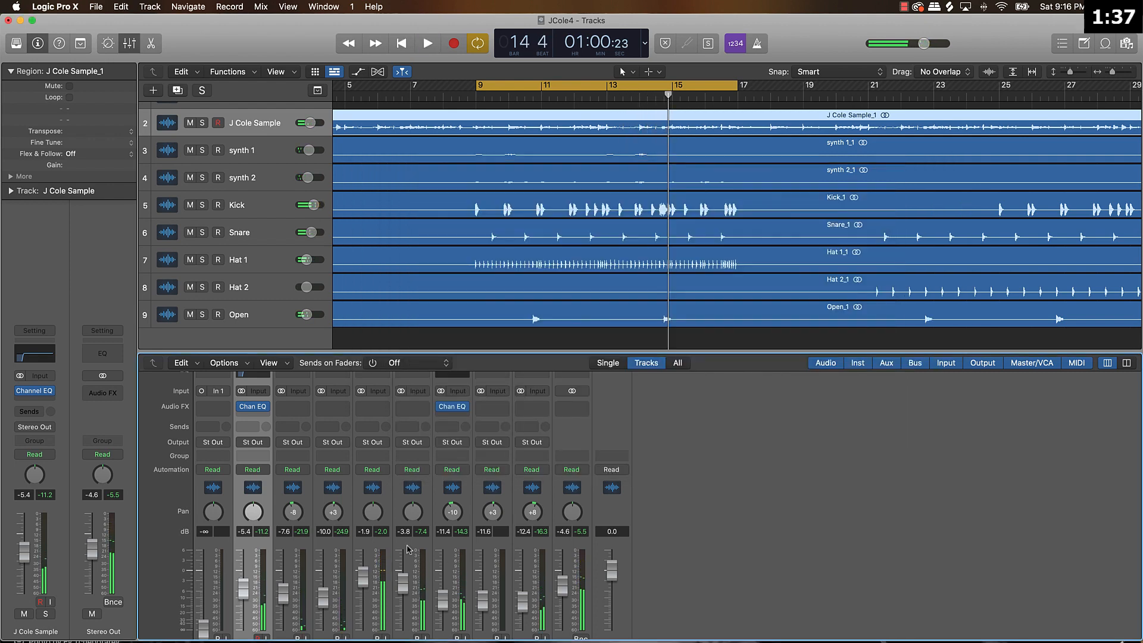
# - Remove the Channel EQ from Hat 1
pyautogui.scroll(3, 453, 476)
pyautogui.click(464, 463)
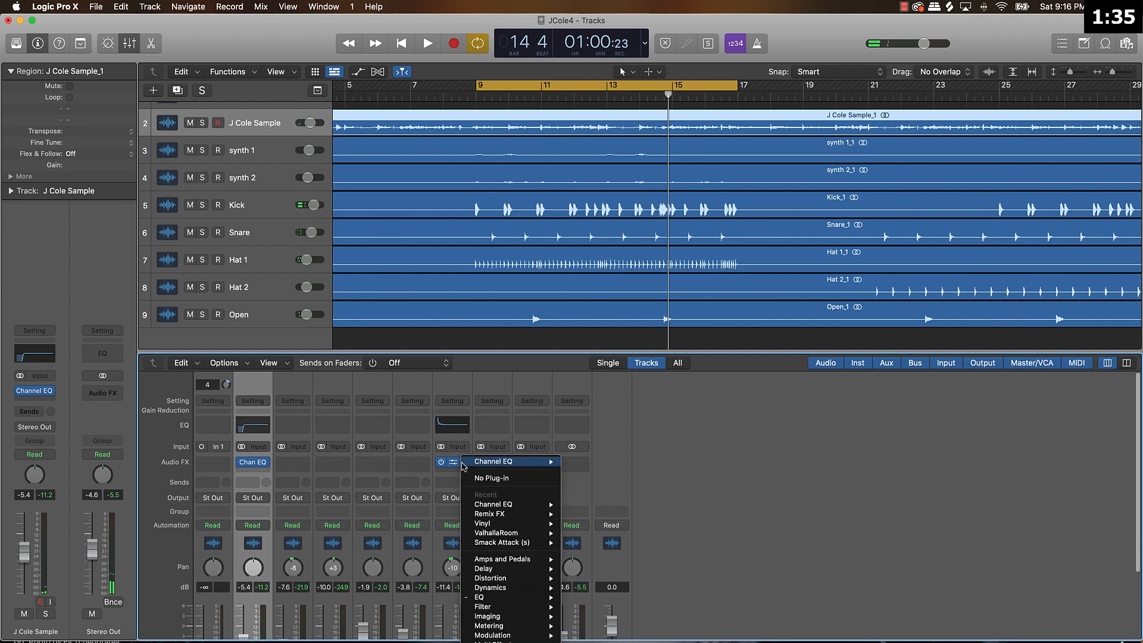
pyautogui.click(476, 479)
# - Add a fresh Channel EQ to Hat 1 with a low cut at about 163 Hz and 48 dB/Oct
pyautogui.click(457, 431)
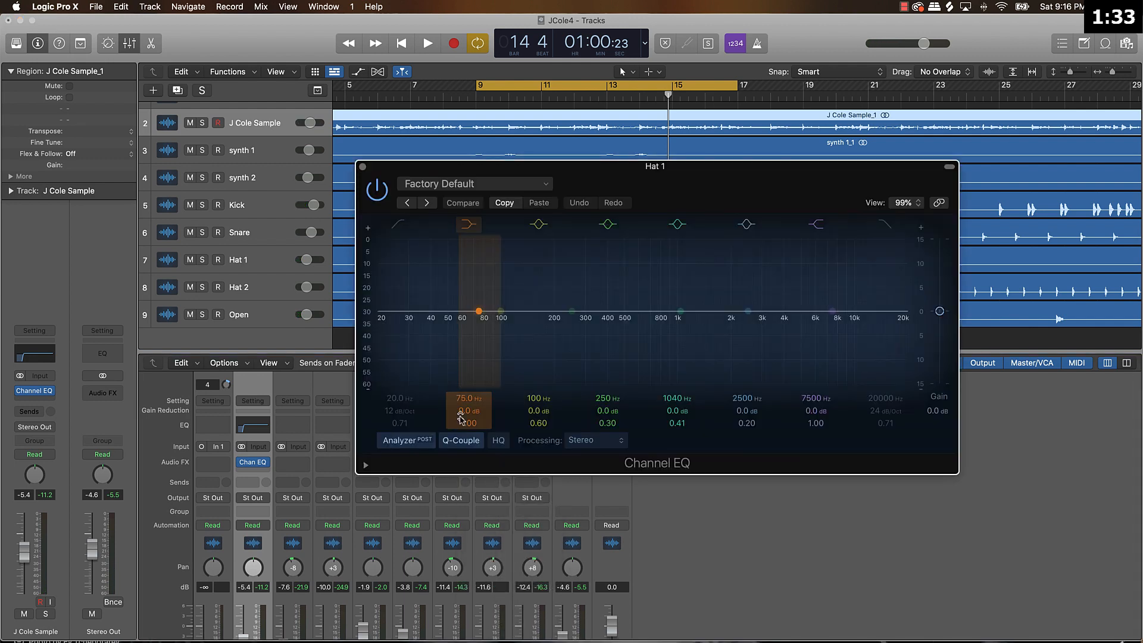
pyautogui.click(399, 224)
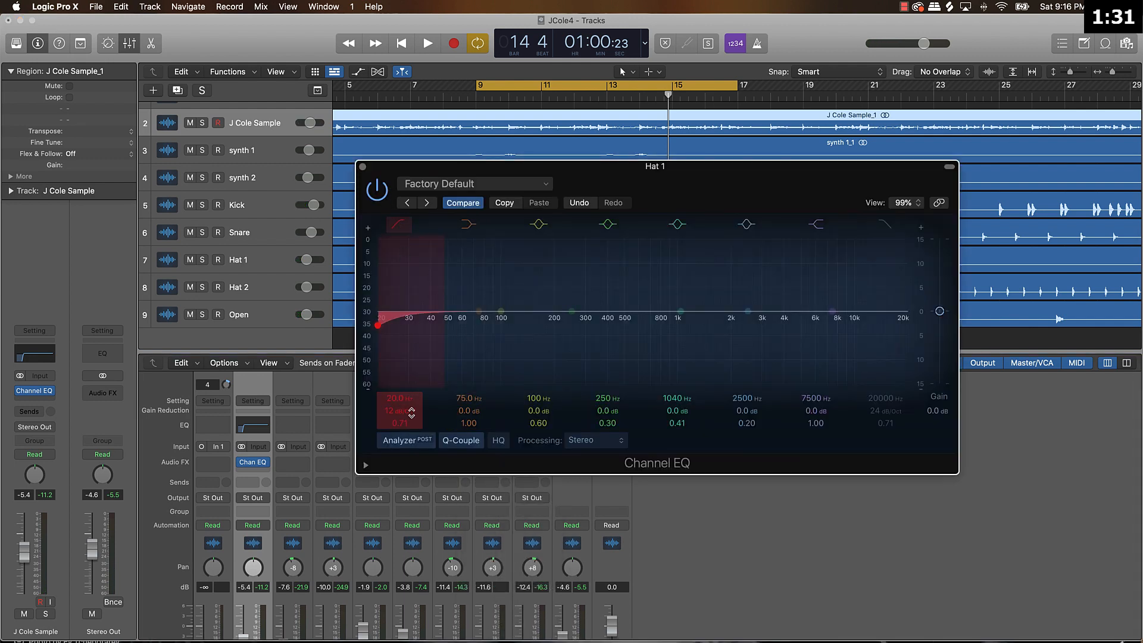
pyautogui.moveTo(379, 325); pyautogui.dragTo(539, 325)
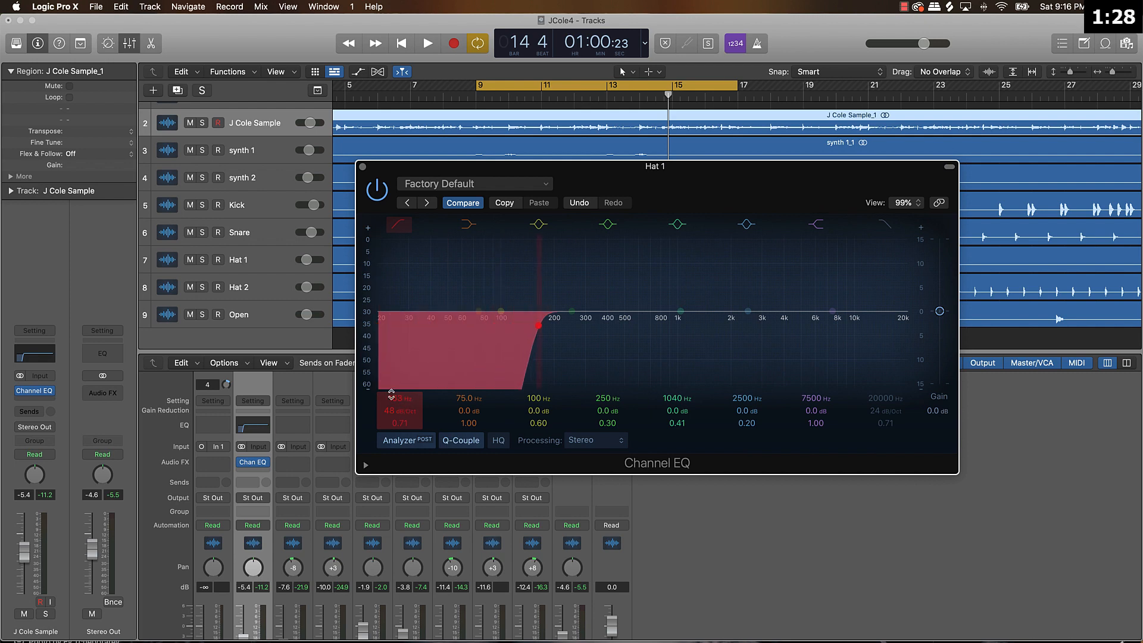
pyautogui.click(363, 168)
# - Copy Hat 1's Channel EQ to Hat 2, Open and Snare, and check the curve on Snare
pyautogui.scroll(-2, 458, 467)
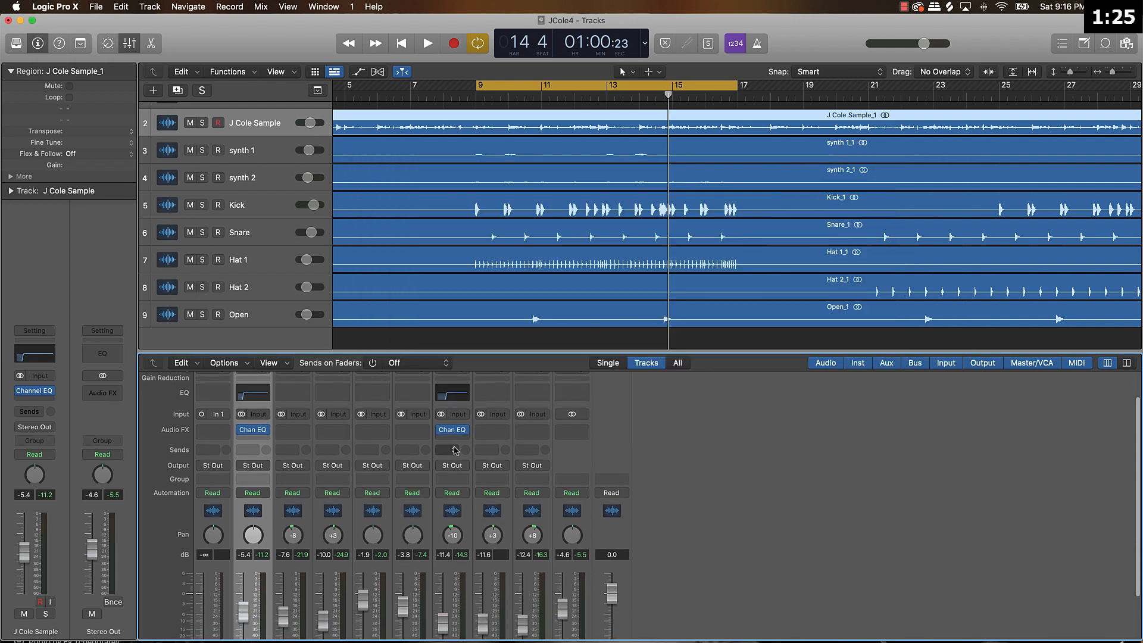
pyautogui.moveTo(453, 429); pyautogui.dragTo(492, 429)
pyautogui.scroll(-1, 521, 488)
pyautogui.scroll(-1, 520, 488)
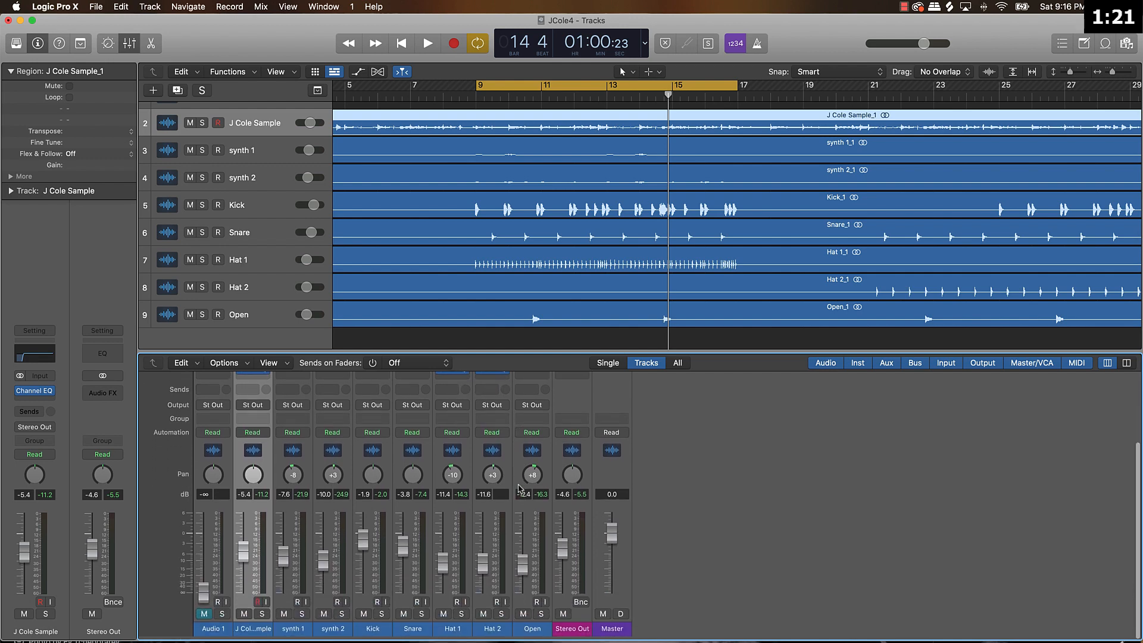
pyautogui.moveTo(493, 414); pyautogui.dragTo(531, 415)
pyautogui.scroll(-3, 494, 452)
pyautogui.scroll(4, 462, 458)
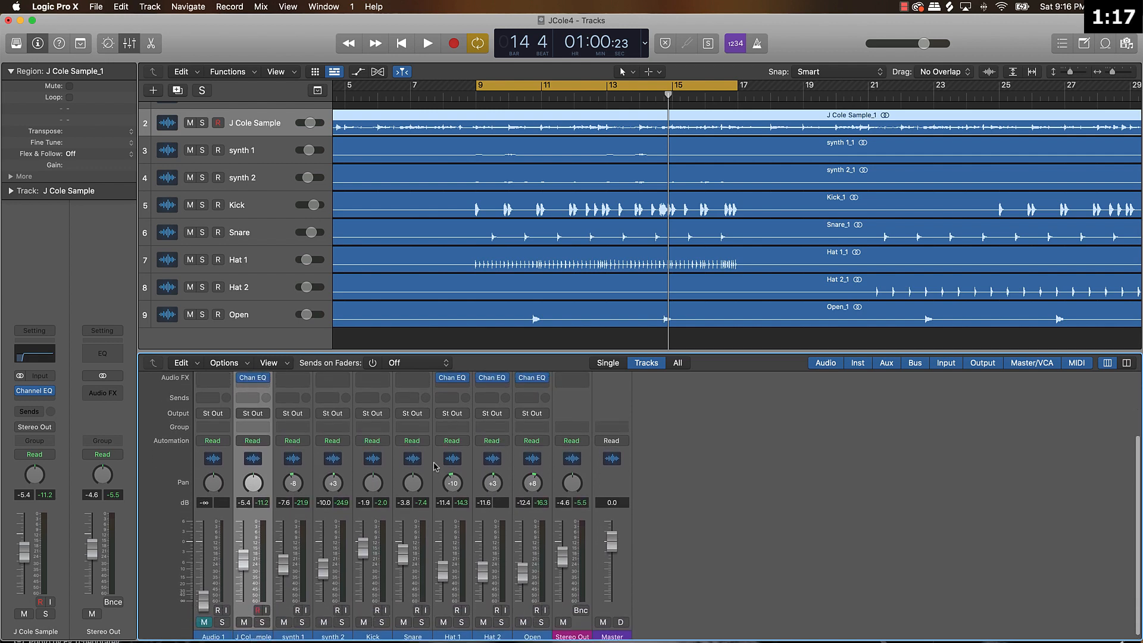
pyautogui.moveTo(455, 437); pyautogui.dragTo(411, 433)
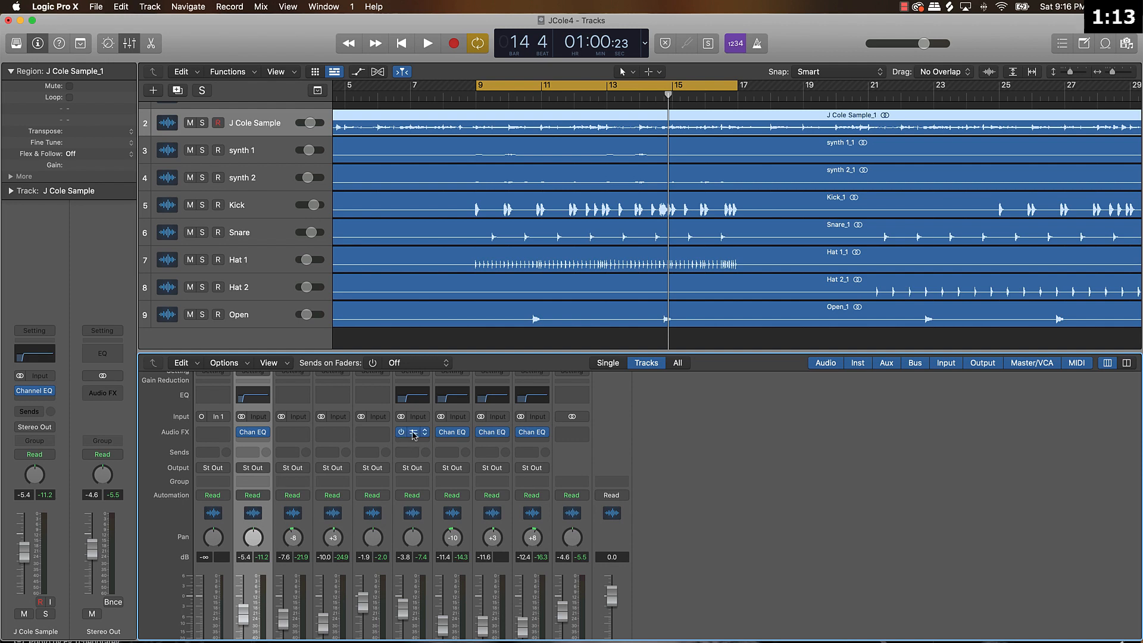
pyautogui.click(412, 432)
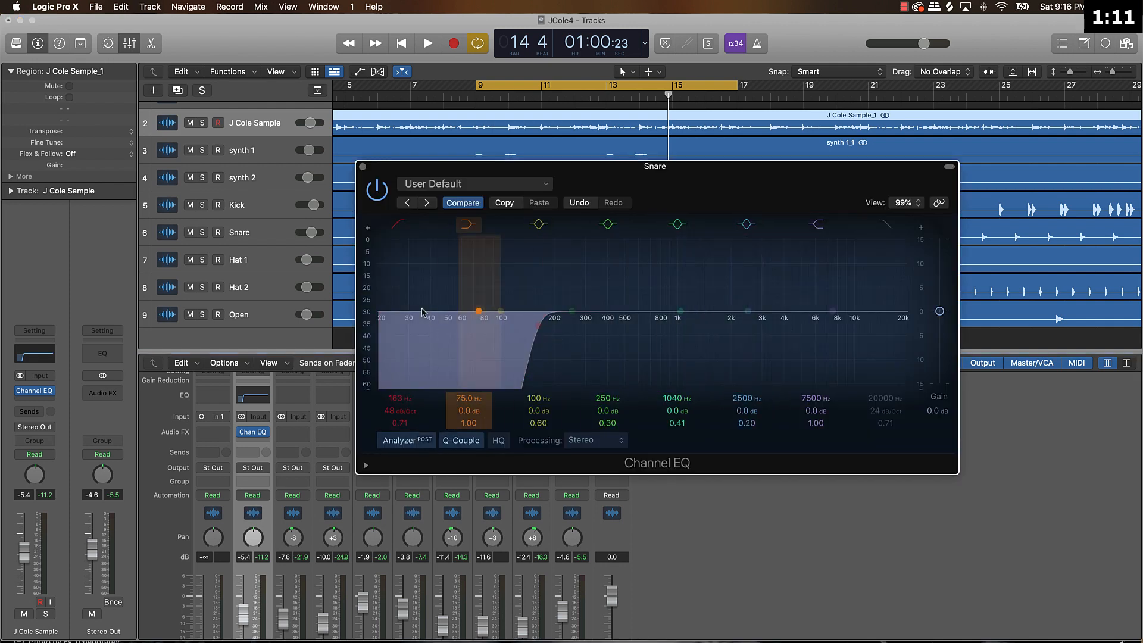
pyautogui.click(363, 167)
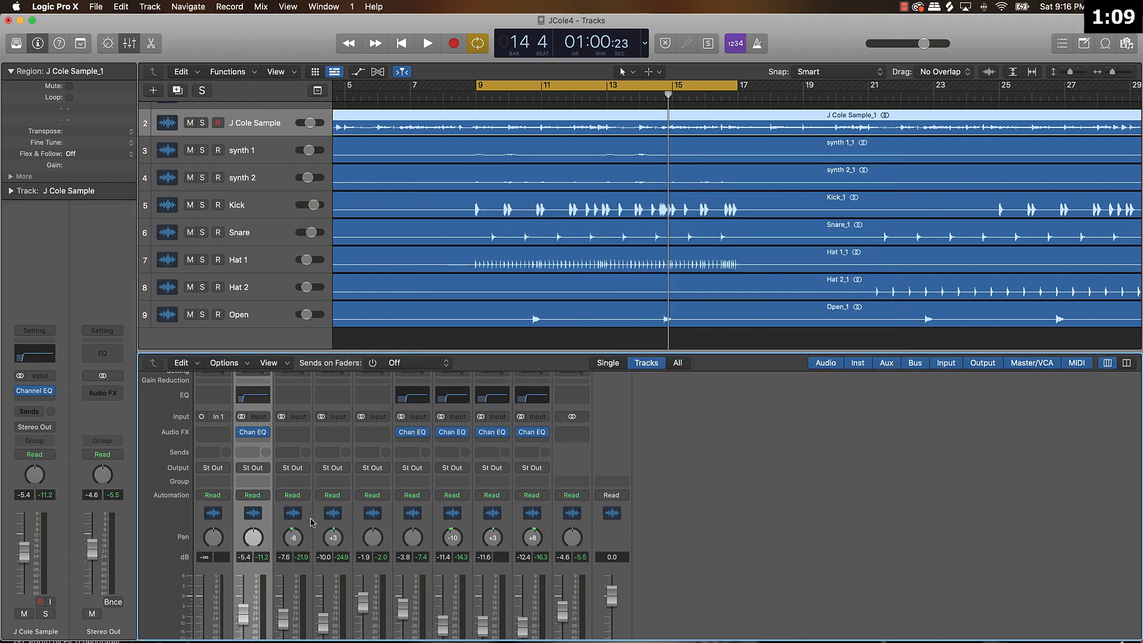
# - Copy J Cole Sample's Channel EQ to synth 1 and synth 2, and start playing the cycle range
pyautogui.scroll(-3, 310, 522)
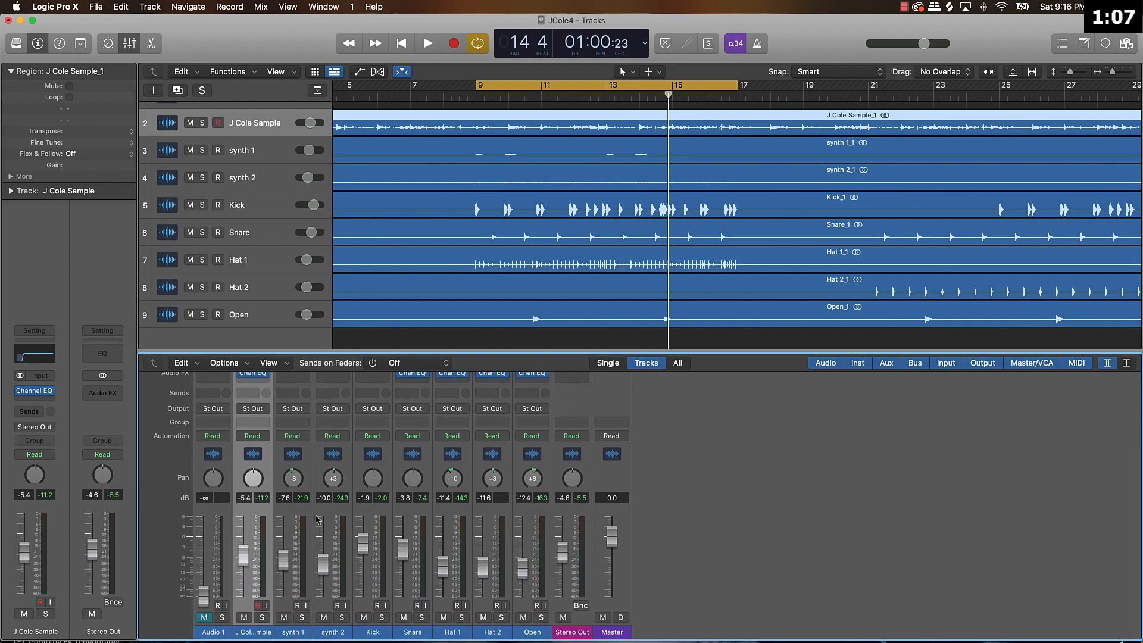
pyautogui.scroll(5, 317, 520)
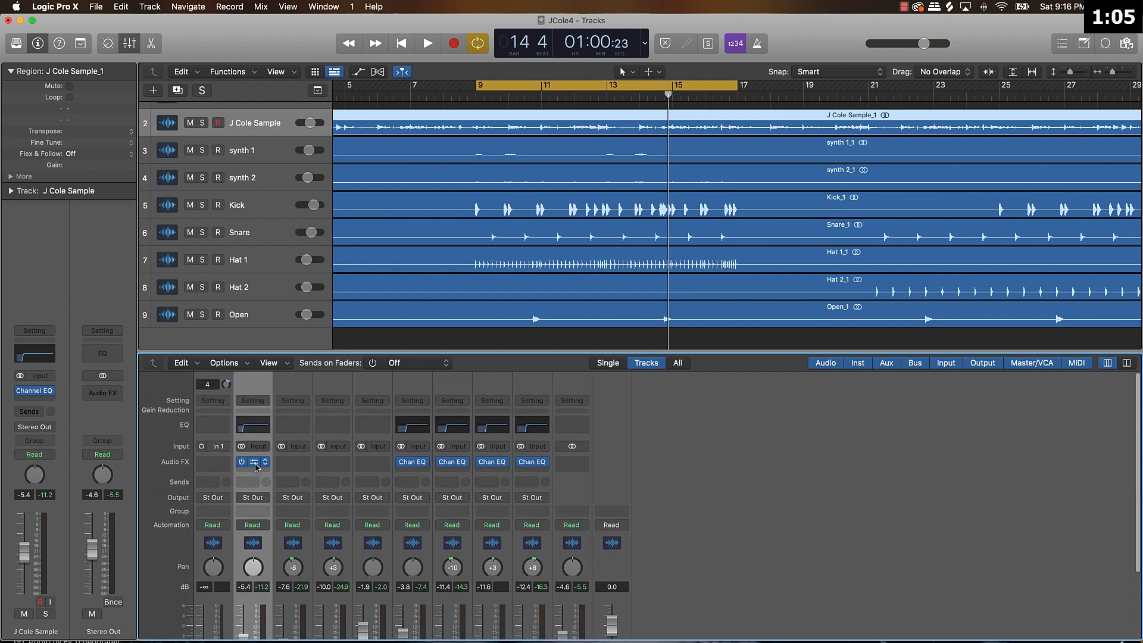
pyautogui.moveTo(257, 466); pyautogui.dragTo(335, 465)
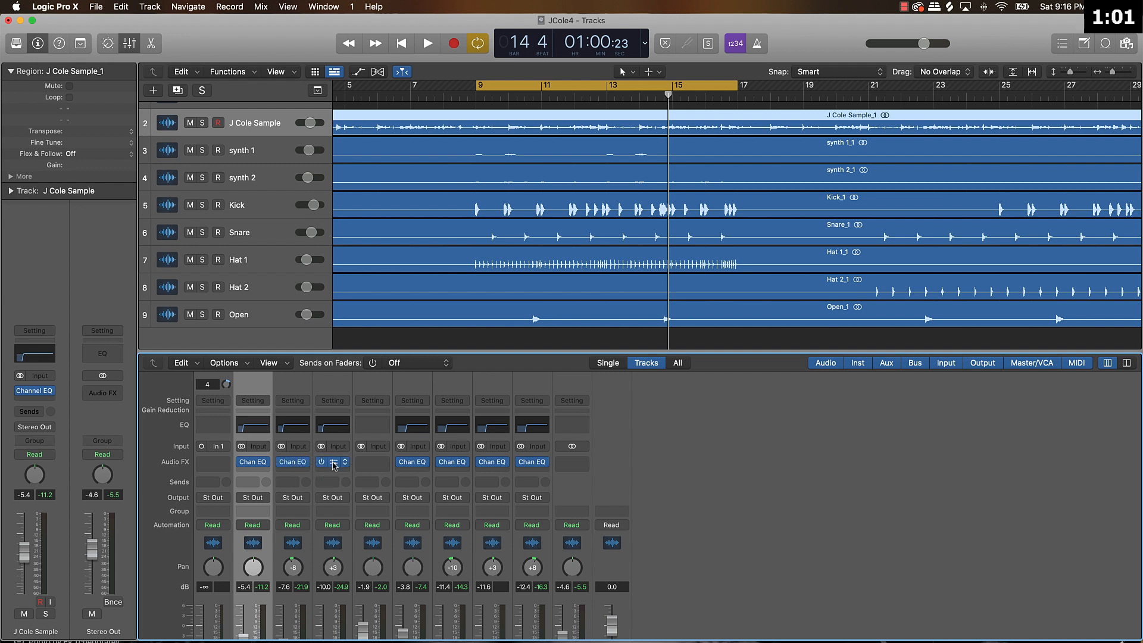
pyautogui.press('space')
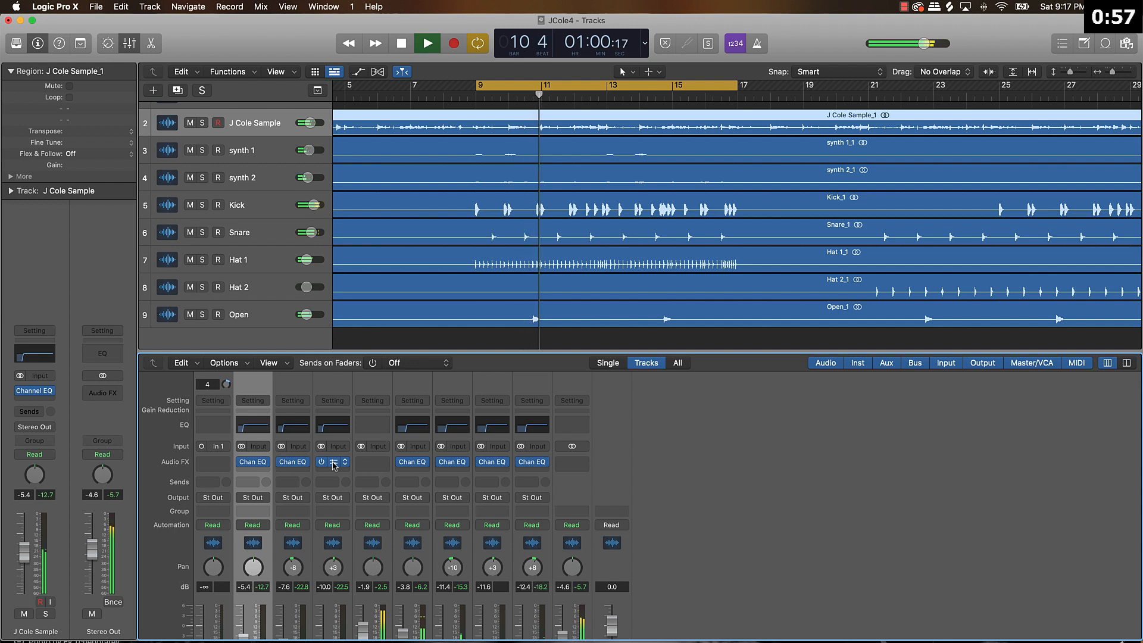
# - Delete the unused Audio 1 track, deselect the J Cole Sample region and stop playback
pyautogui.scroll(-3, 335, 465)
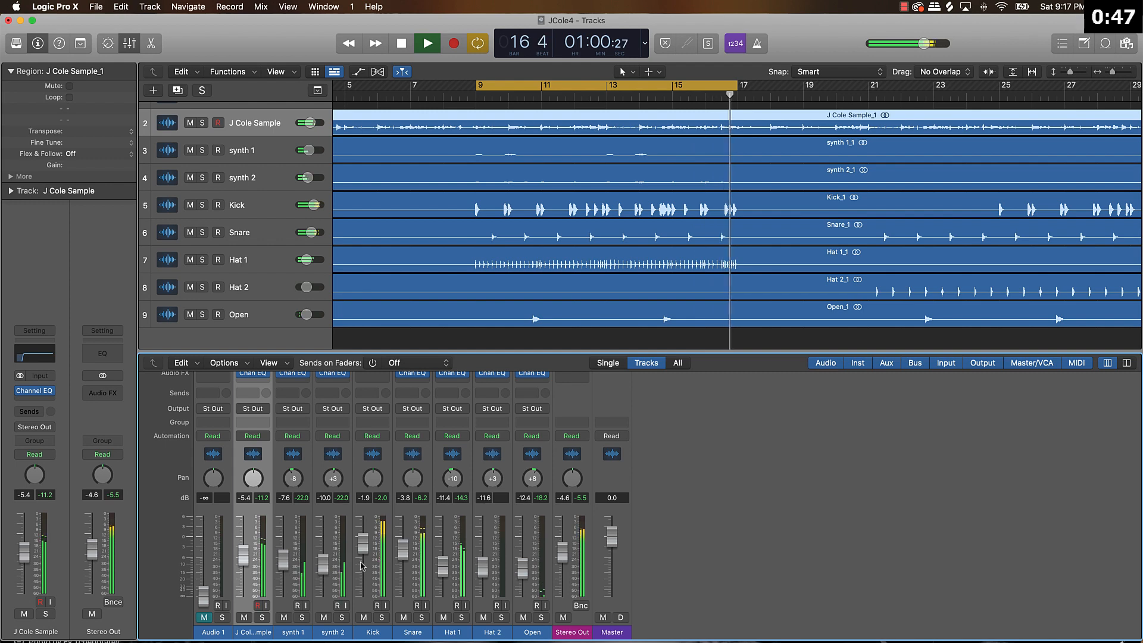
pyautogui.click(223, 631)
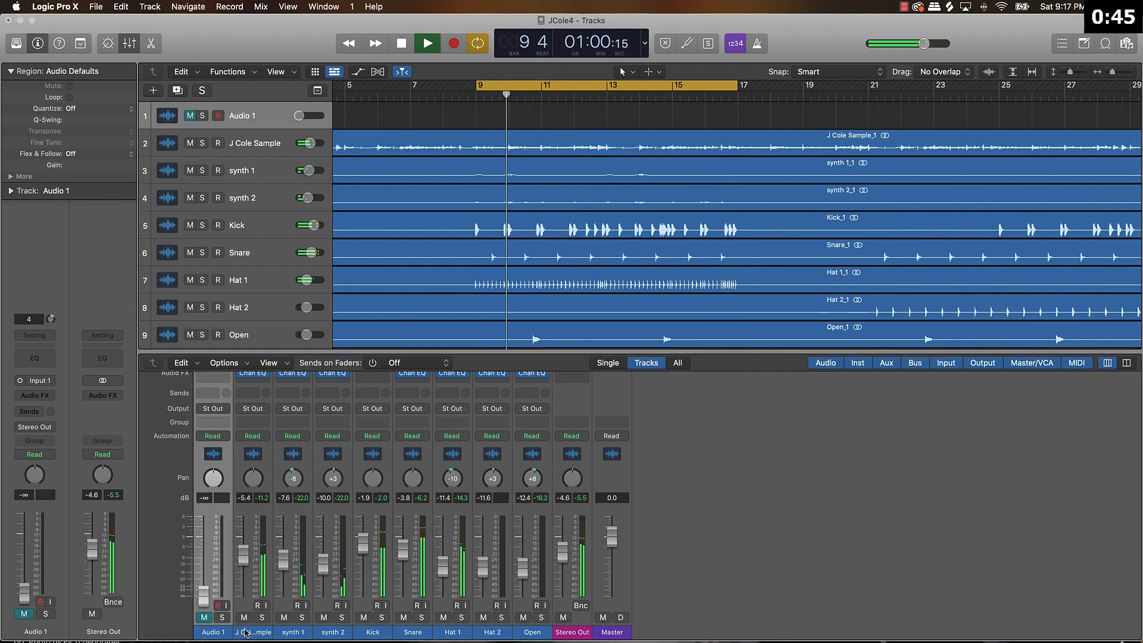
pyautogui.press('Delete')
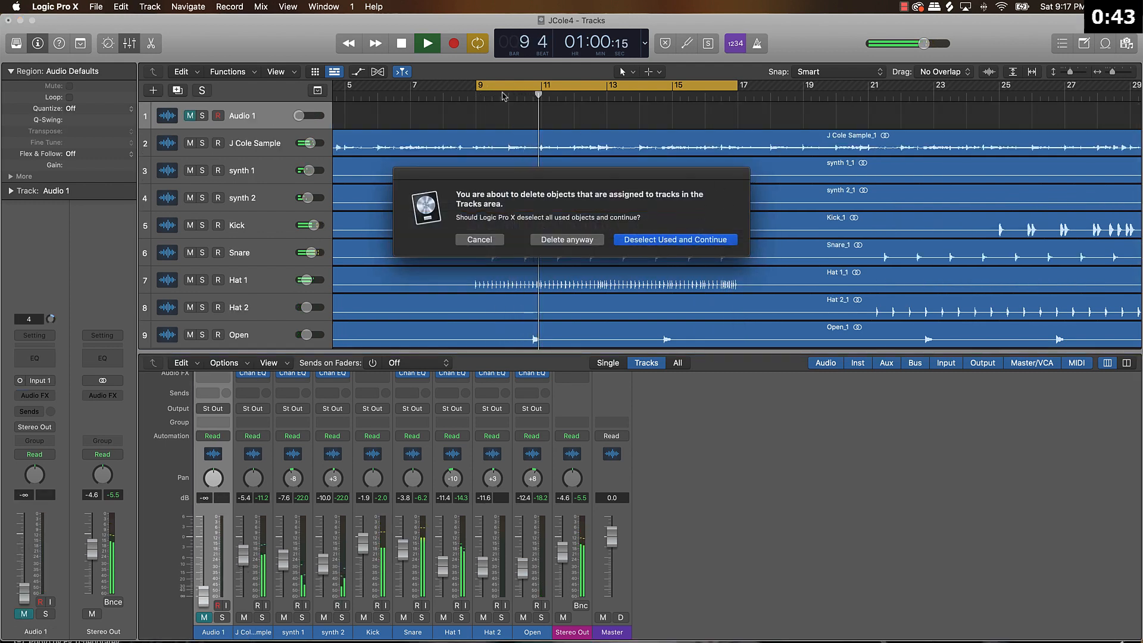
pyautogui.press('Return')
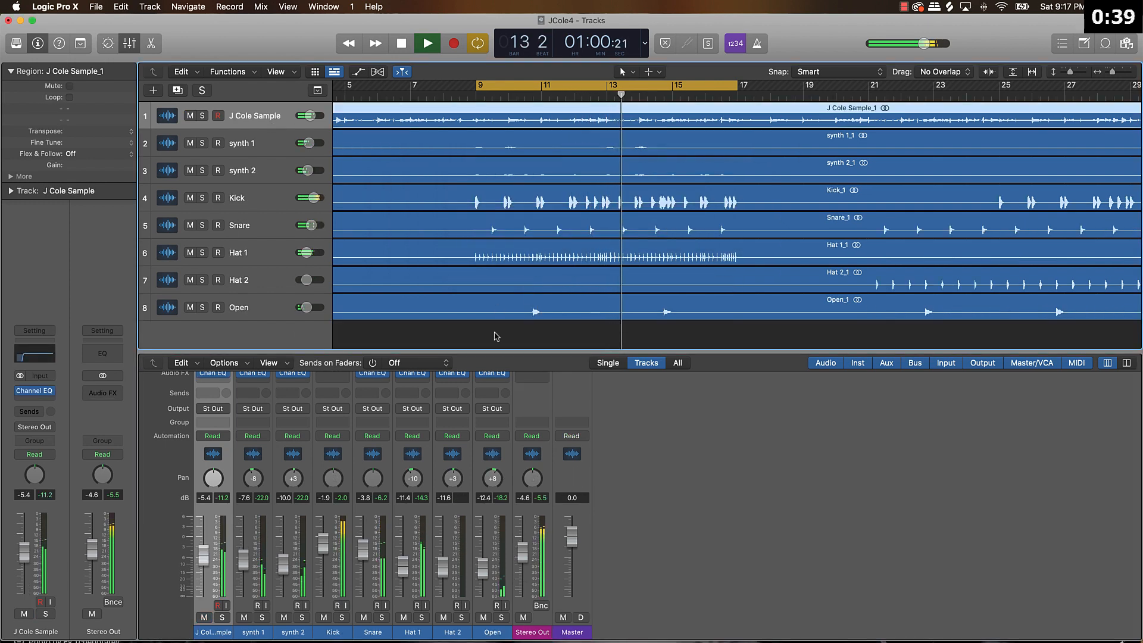
pyautogui.click(503, 333)
pyautogui.press('space')
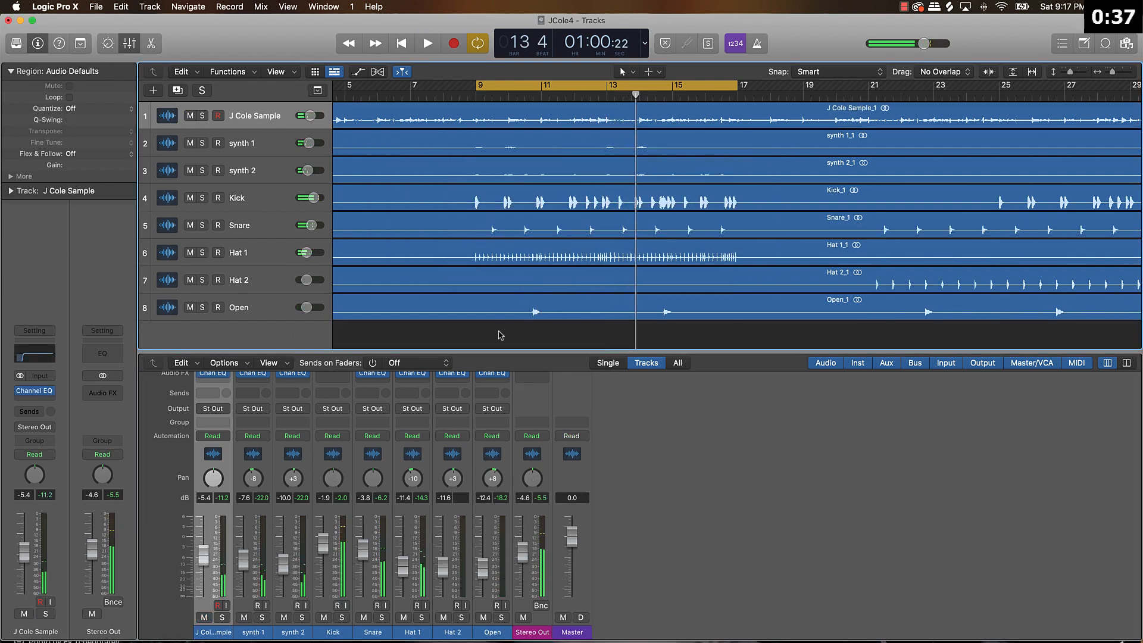
# - Insert the Waves Nx Ocean Way Nashville (s) plug-in in stereo on the Stereo Out channel
pyautogui.scroll(1, 321, 536)
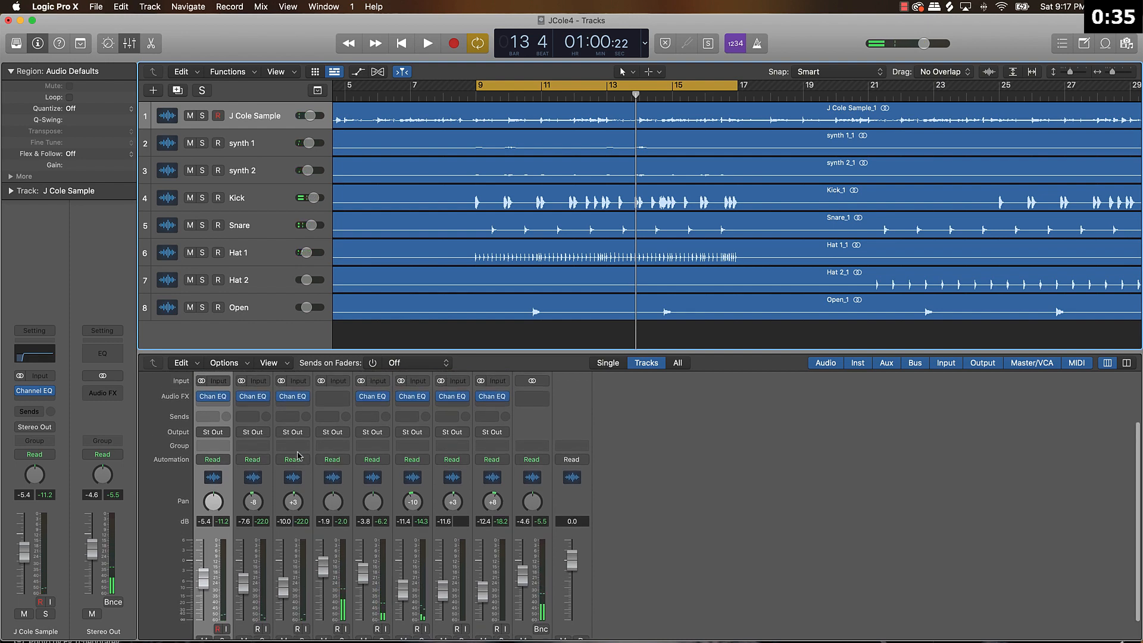
pyautogui.scroll(-1, 359, 608)
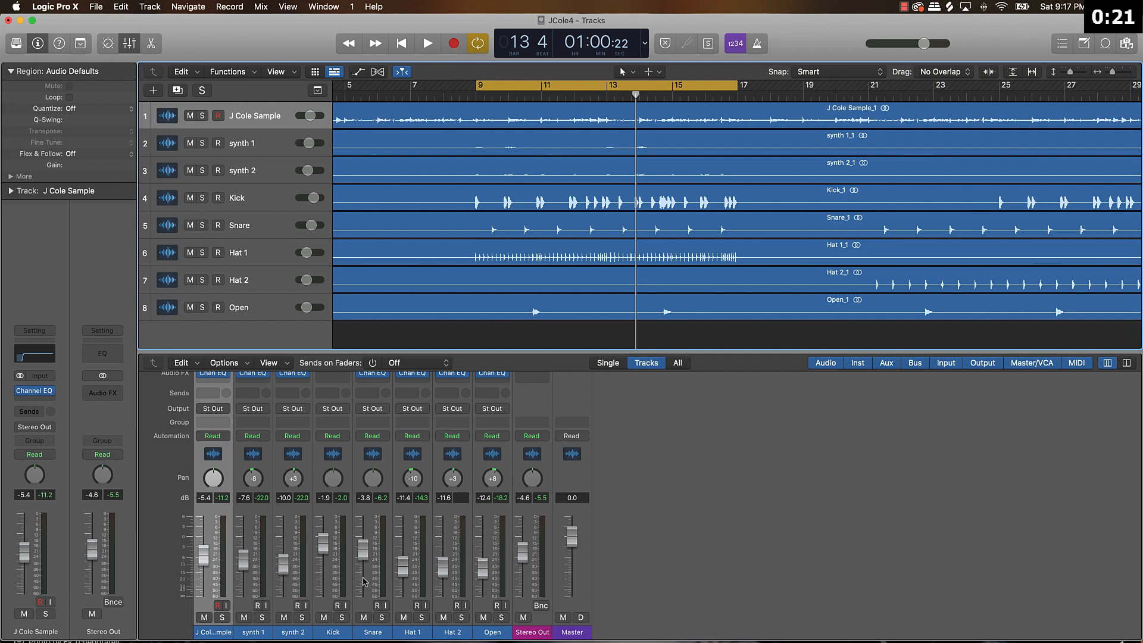
pyautogui.scroll(5, 522, 536)
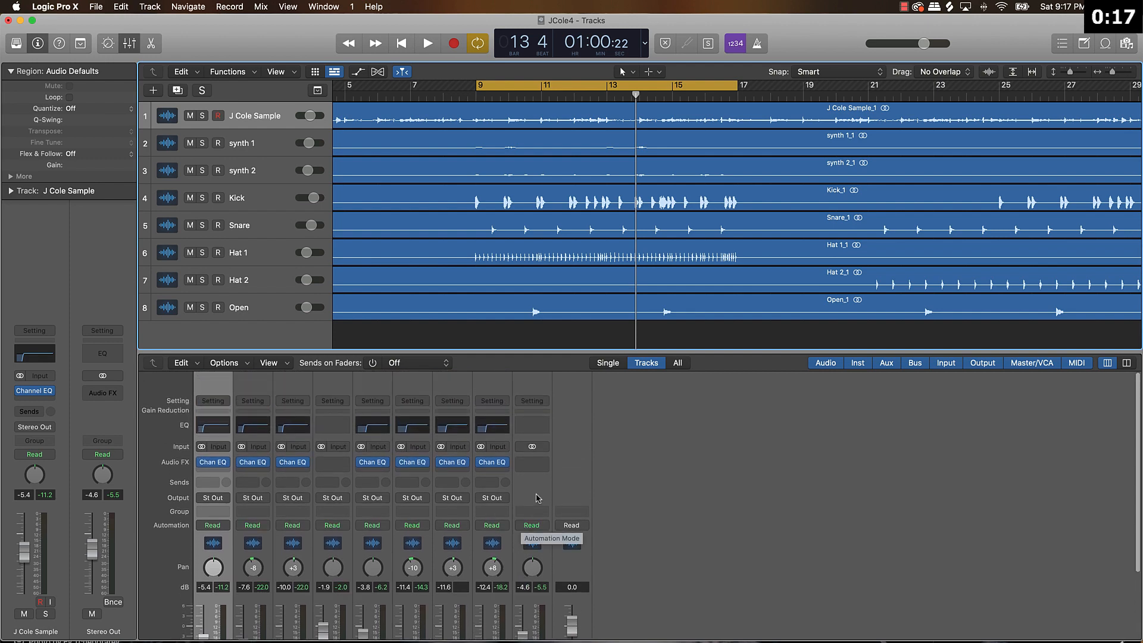
pyautogui.click(544, 463)
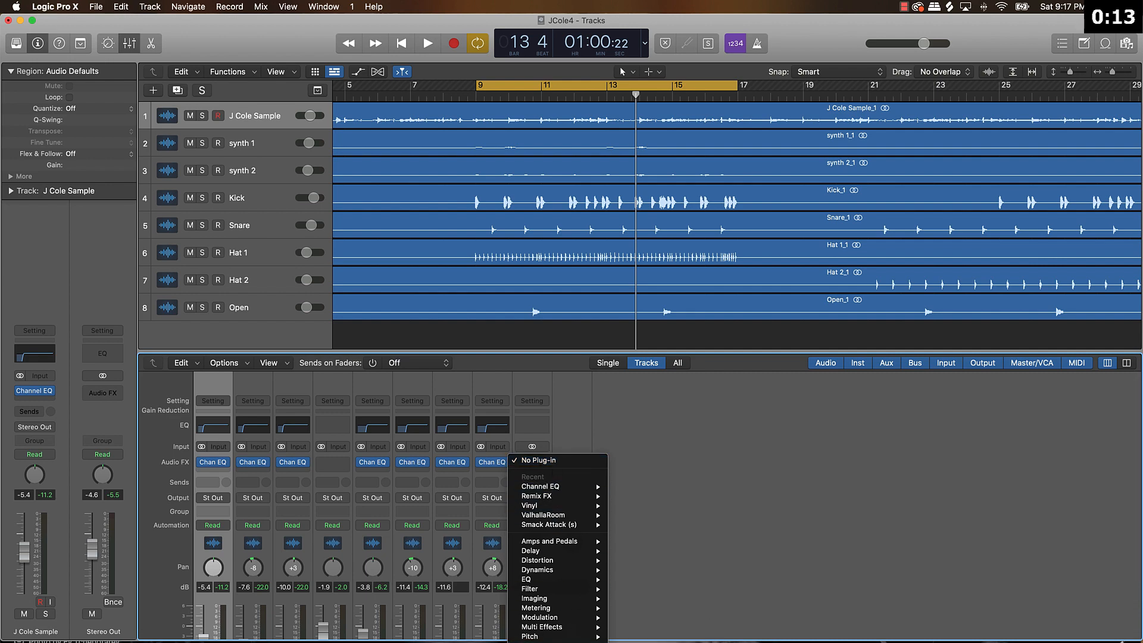
pyautogui.moveTo(541, 626)
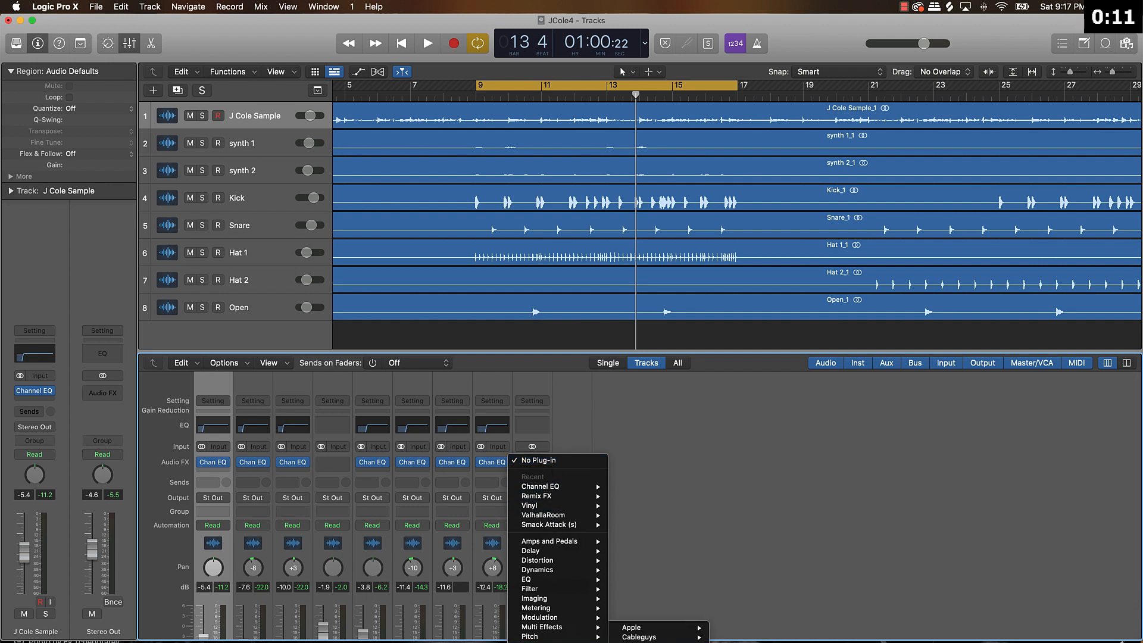
pyautogui.moveTo(645, 642)
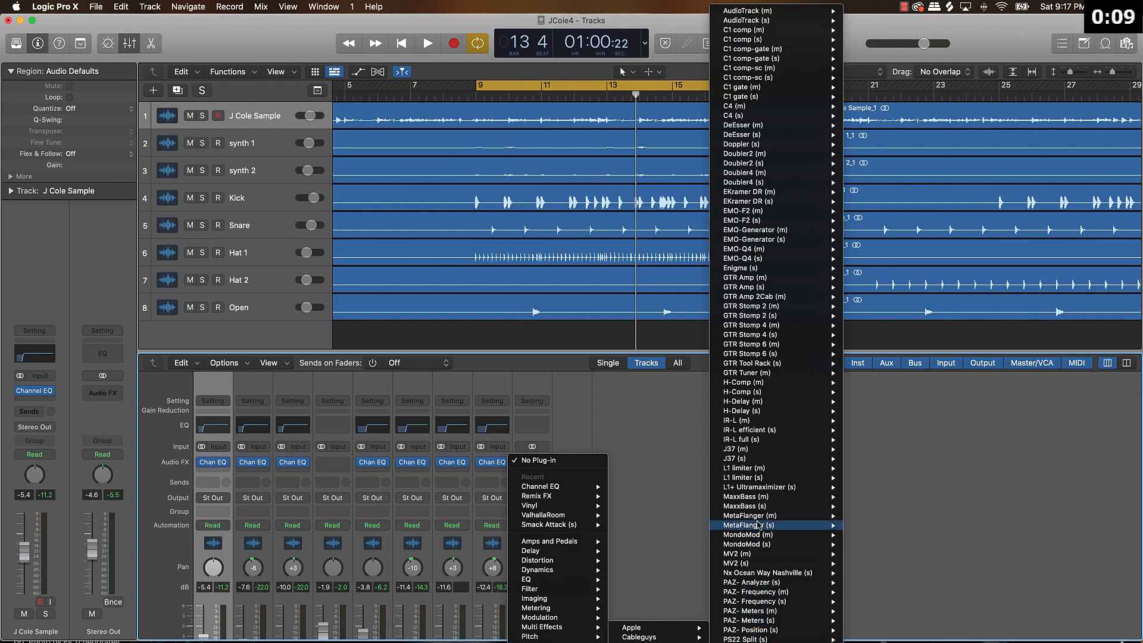
pyautogui.scroll(-8, 757, 524)
pyautogui.scroll(-5, 758, 524)
pyautogui.moveTo(751, 521)
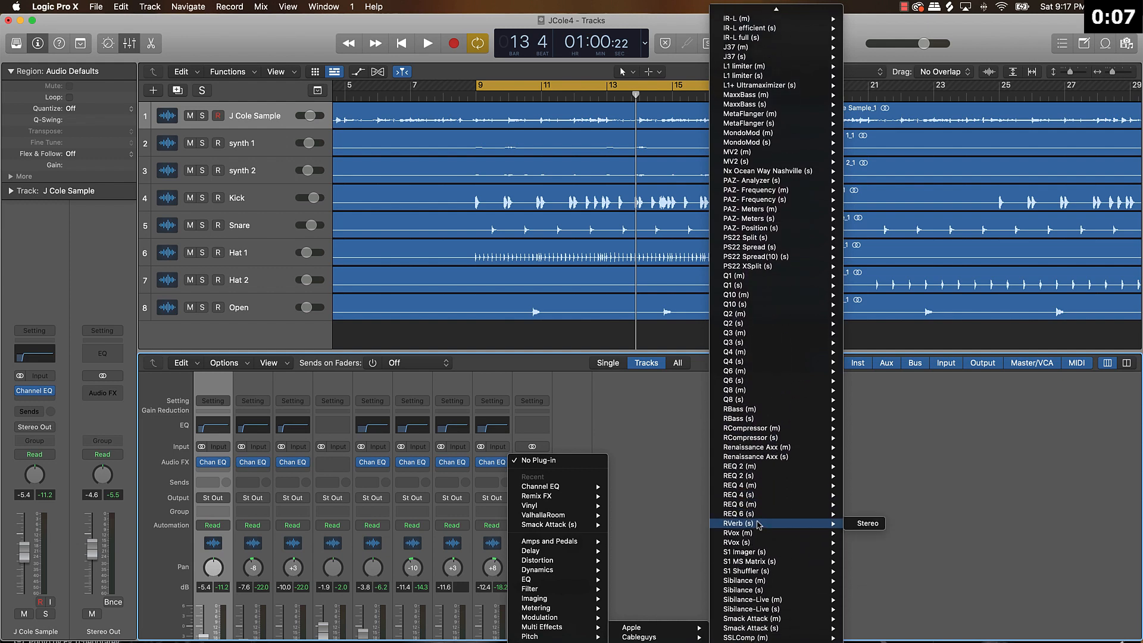
pyautogui.scroll(-3, 756, 513)
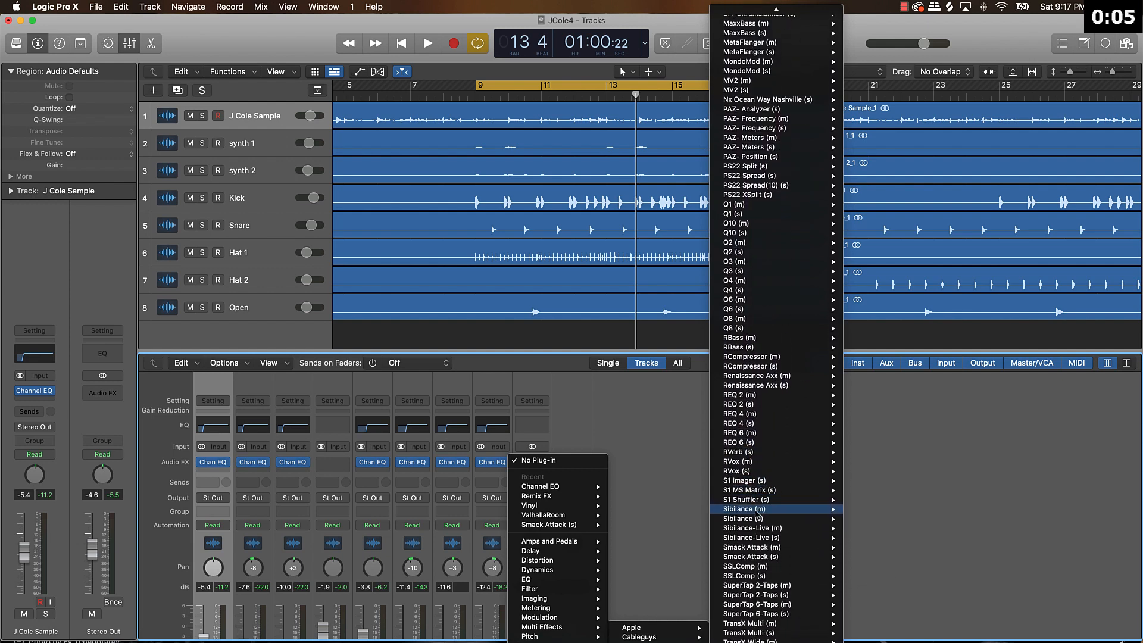
pyautogui.scroll(-4, 758, 511)
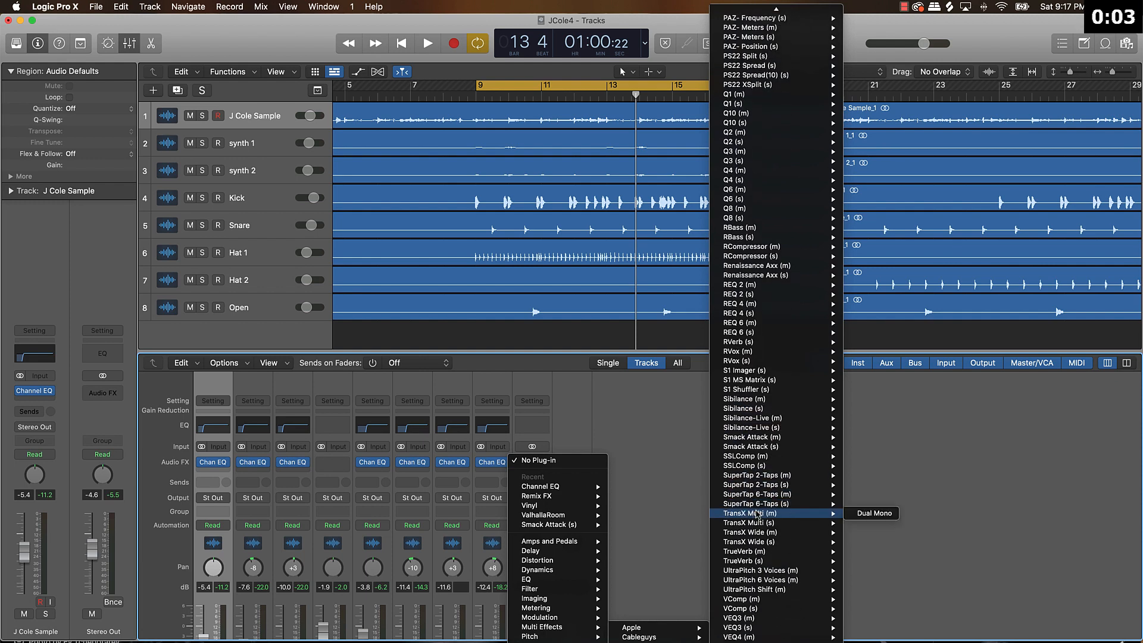
pyautogui.scroll(8, 755, 513)
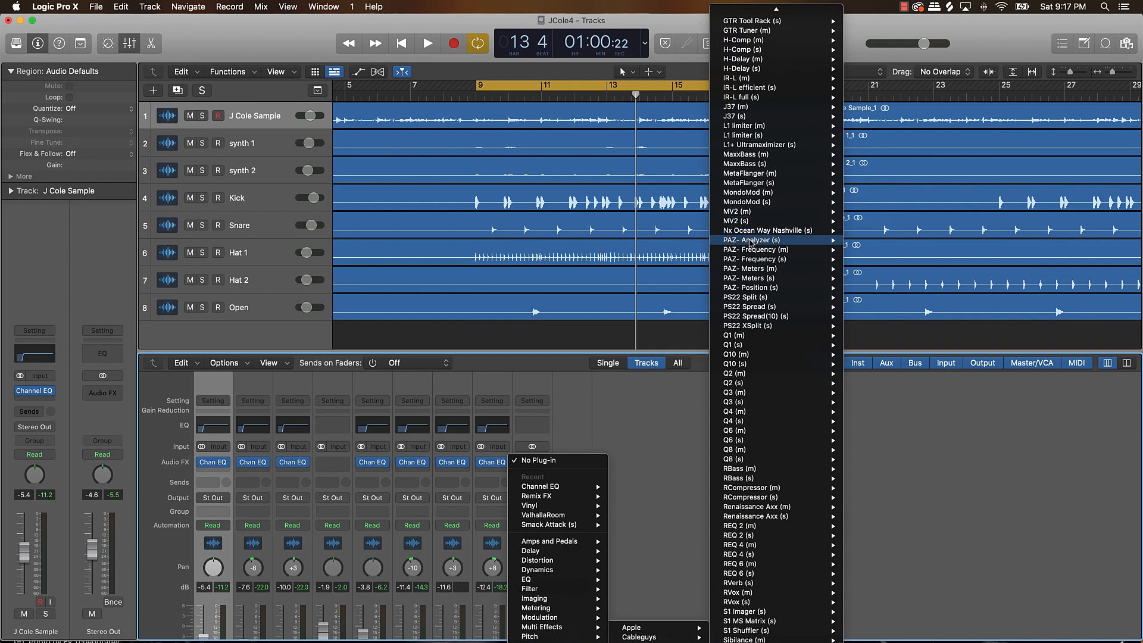
pyautogui.moveTo(793, 234)
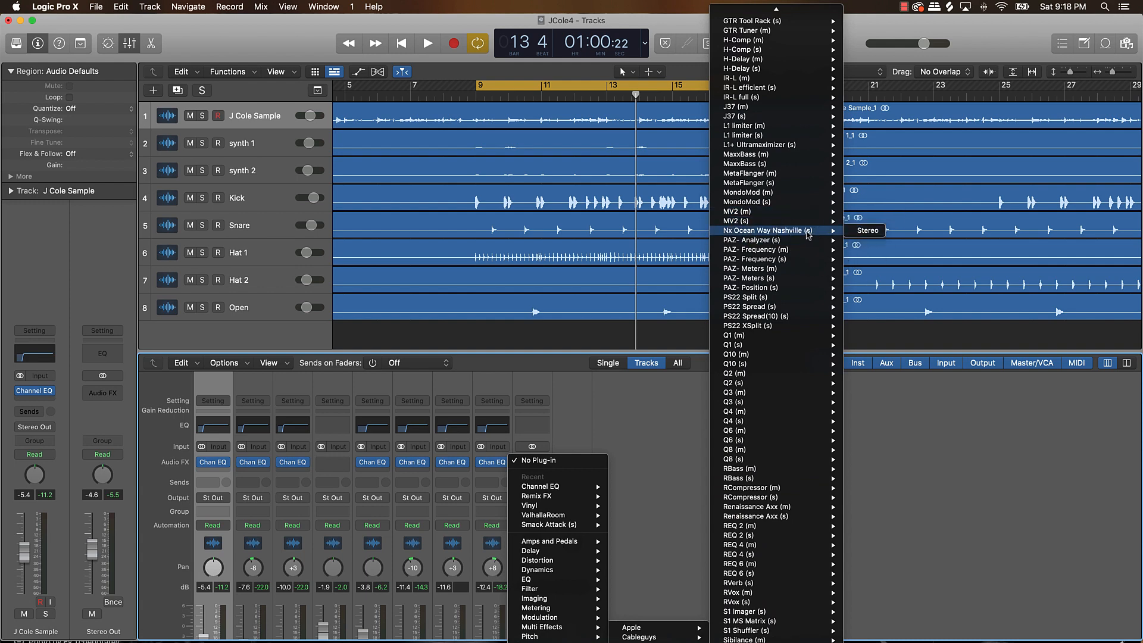
pyautogui.click(809, 234)
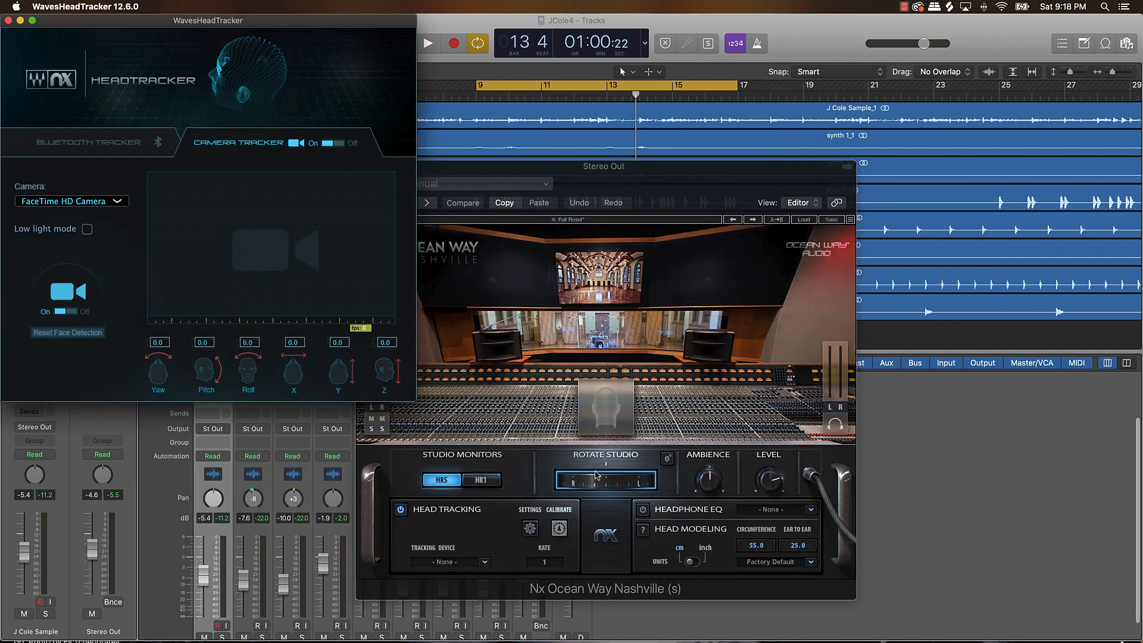
# - Close the WavesHeadTracker window and reposition the Nx Ocean Way Nashville window
pyautogui.moveTo(641, 188); pyautogui.dragTo(896, 108)
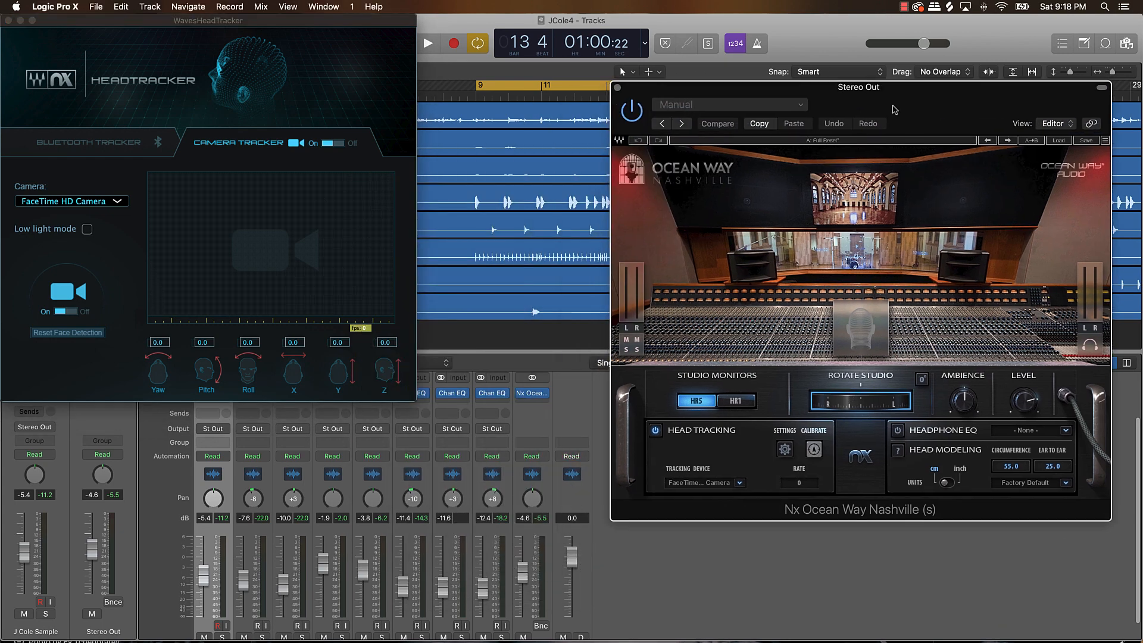
pyautogui.scroll(-3, 538, 554)
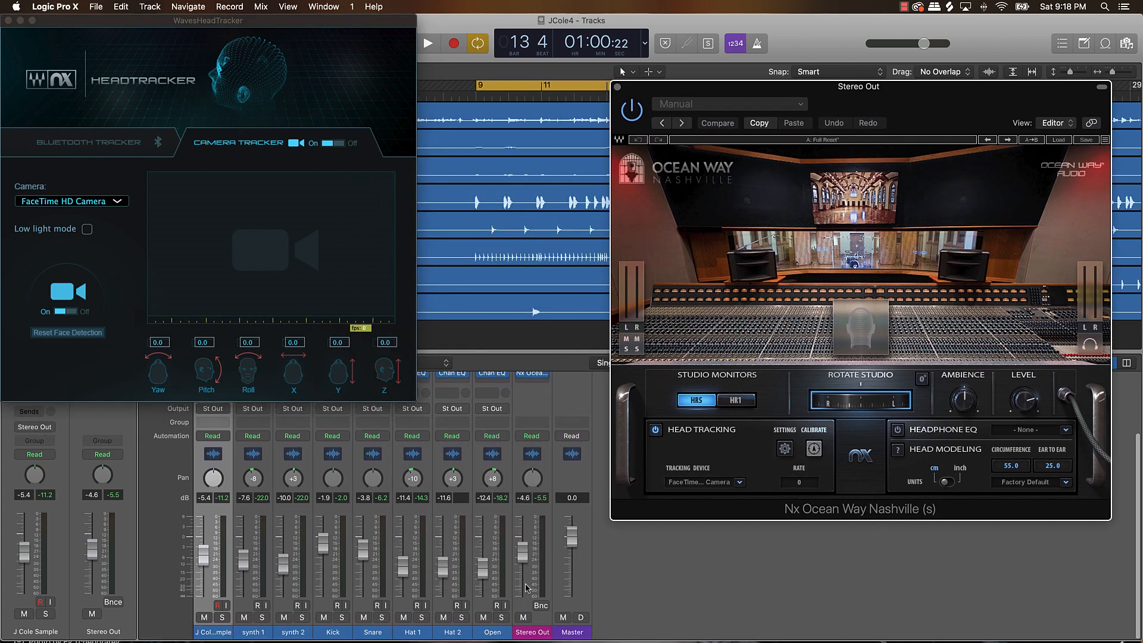
pyautogui.scroll(3, 525, 587)
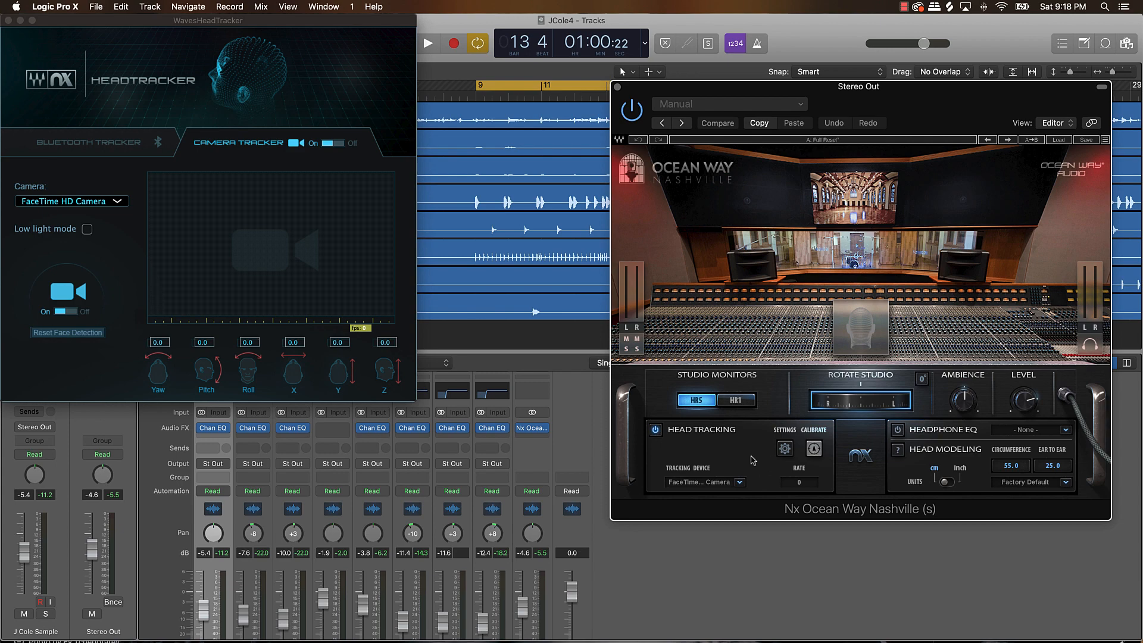
pyautogui.click(7, 21)
pyautogui.moveTo(878, 102); pyautogui.dragTo(602, 131)
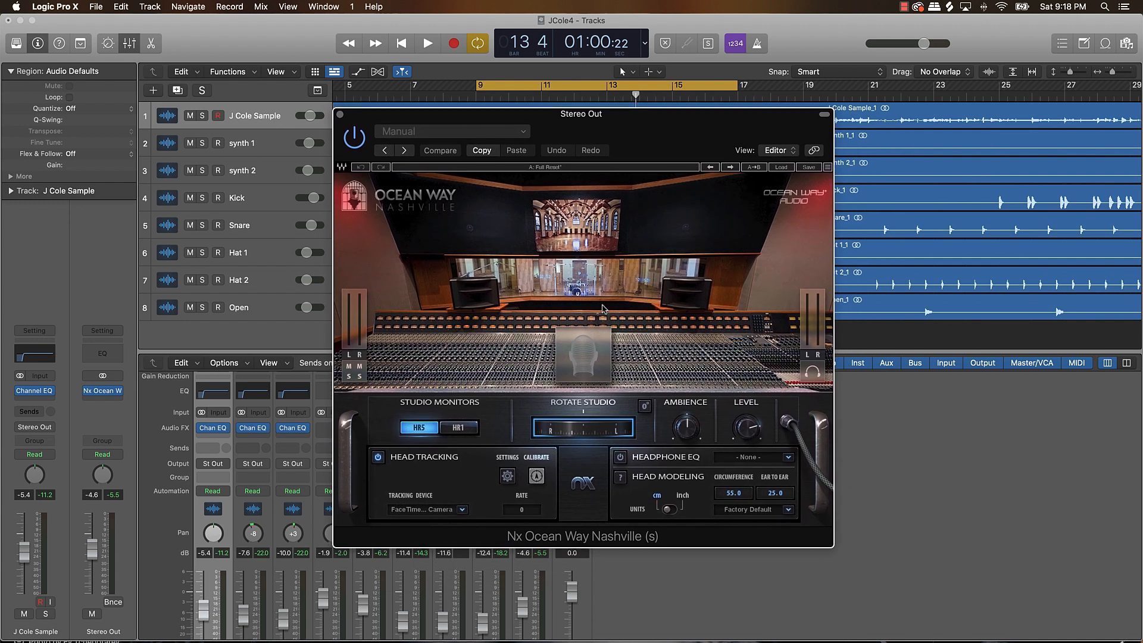
# - Play the cycle range, move the plug-in window clear of the mixer, and raise Kick to -1.2 dB and Snare to -2.3 dB
pyautogui.press('space')
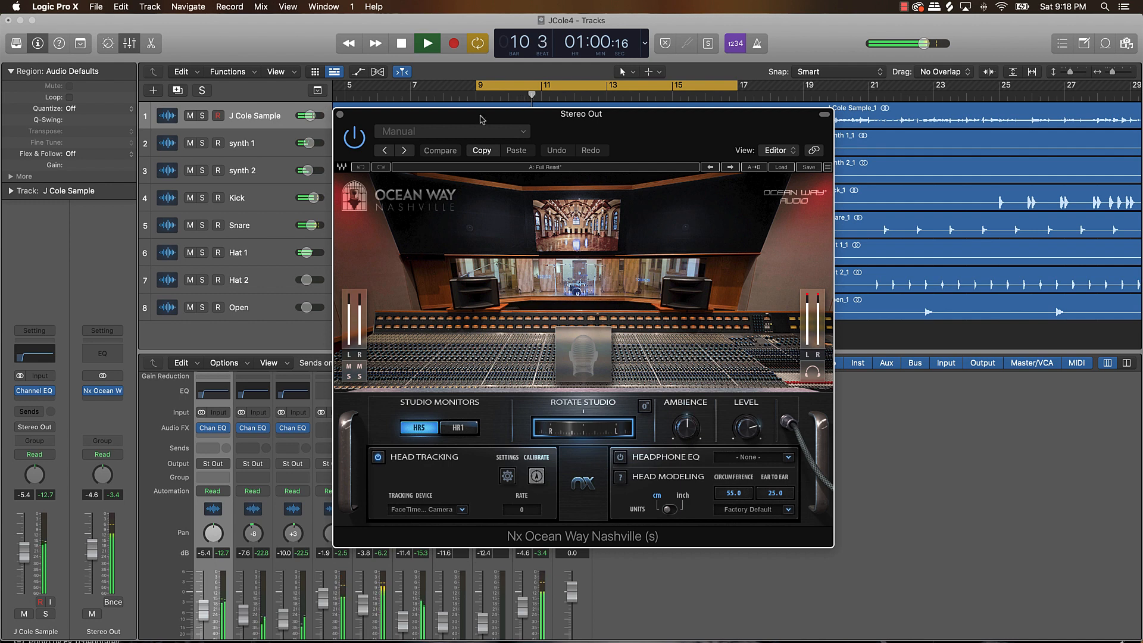
pyautogui.moveTo(461, 114); pyautogui.dragTo(704, 98)
pyautogui.scroll(-3, 366, 556)
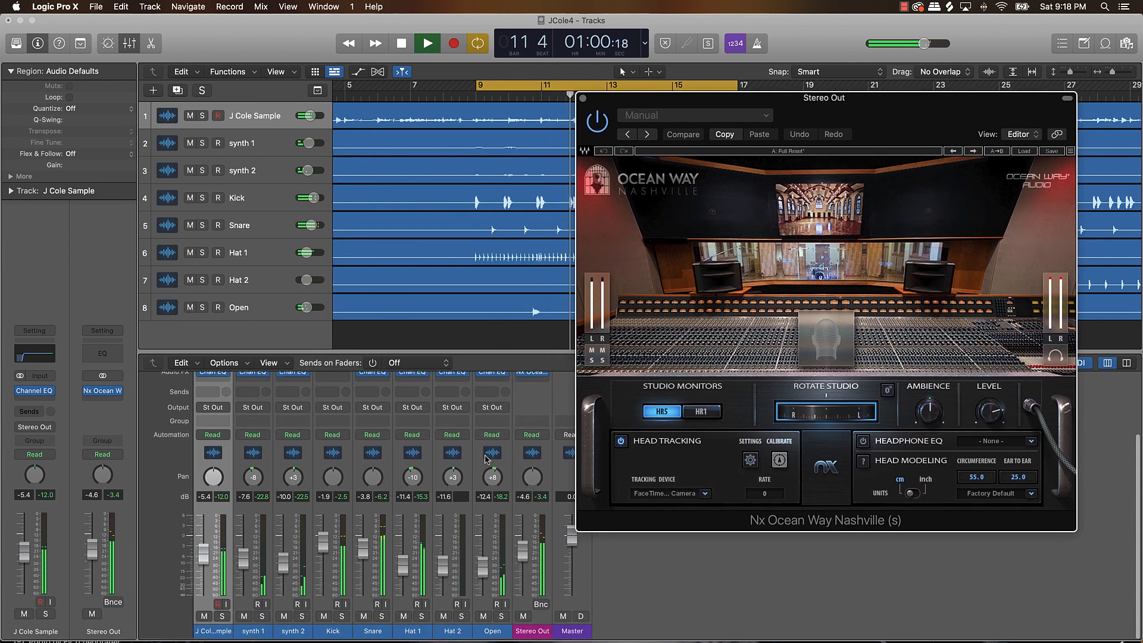
pyautogui.moveTo(364, 556); pyautogui.dragTo(367, 549)
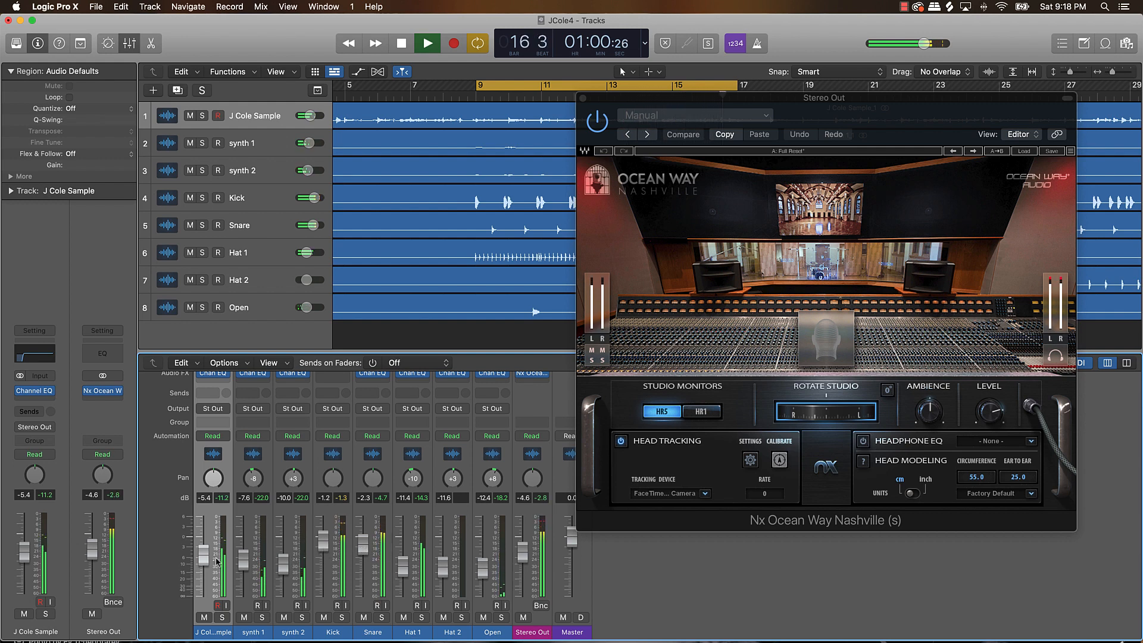
# - Insert the Waves MV2 (s) compressor in stereo below the Channel EQ on J Cole Sample
pyautogui.scroll(1, 239, 417)
pyautogui.click(224, 399)
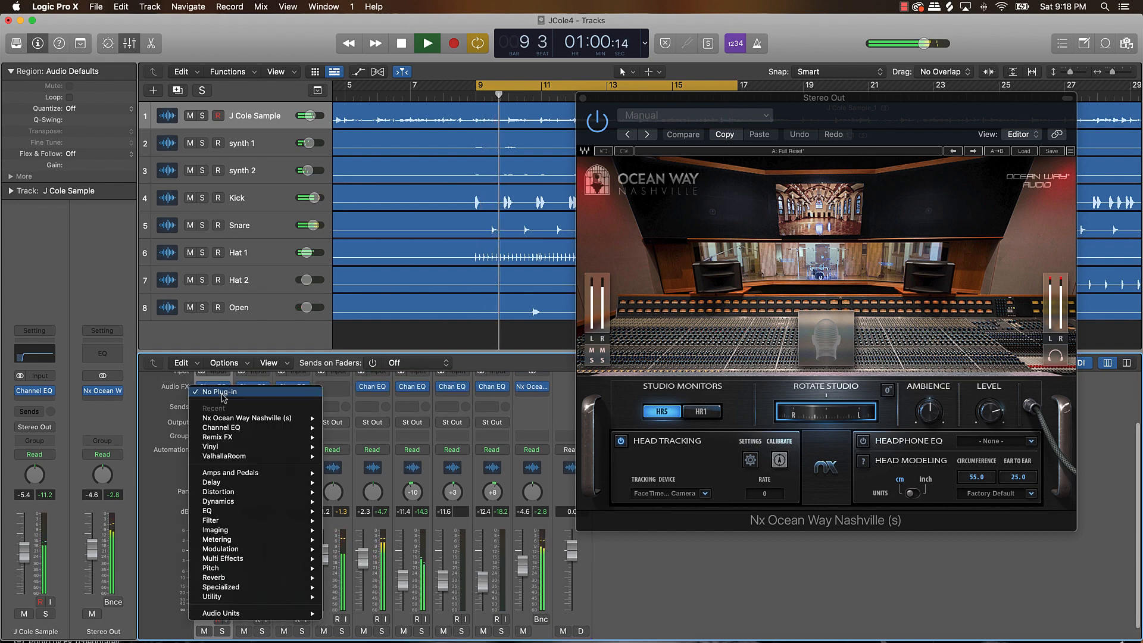
pyautogui.moveTo(238, 613)
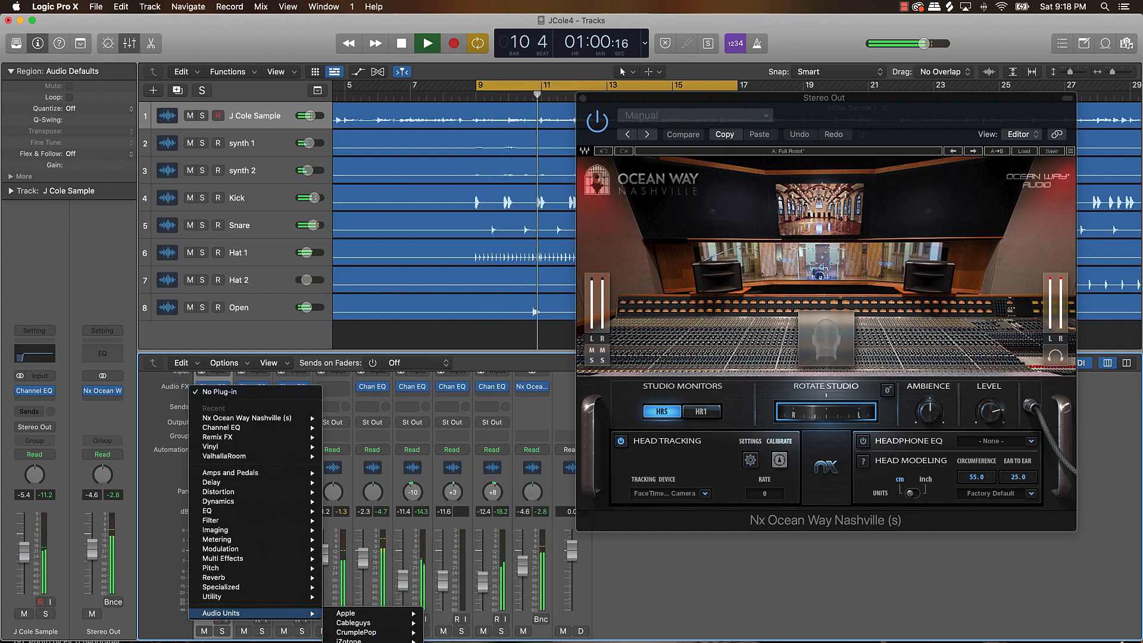
pyautogui.moveTo(373, 641)
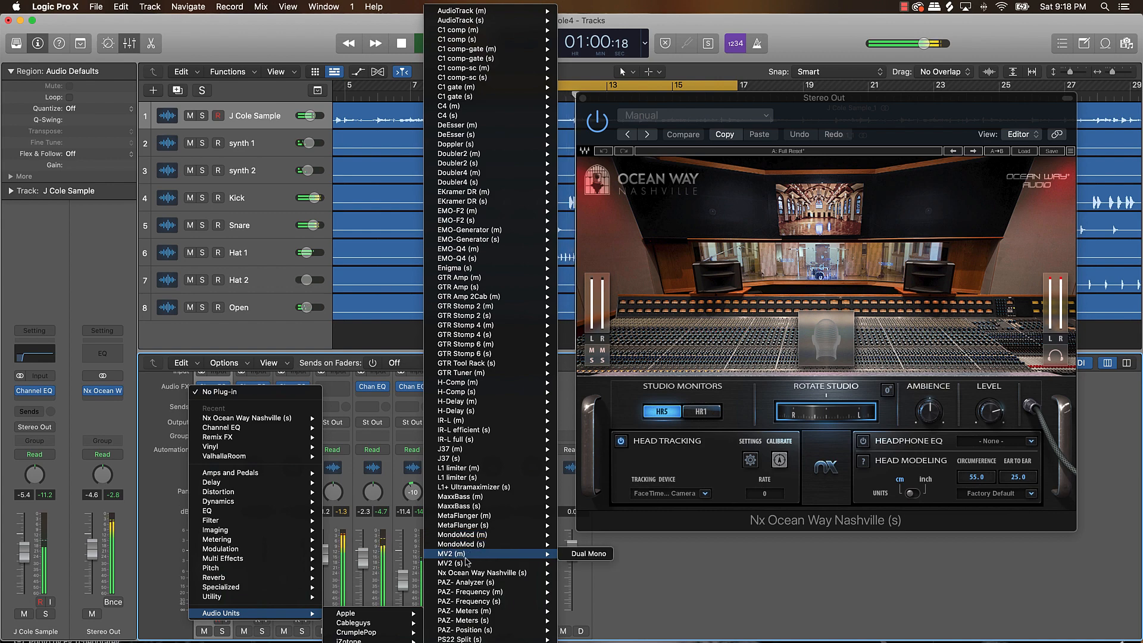
pyautogui.moveTo(489, 566)
pyautogui.click(581, 563)
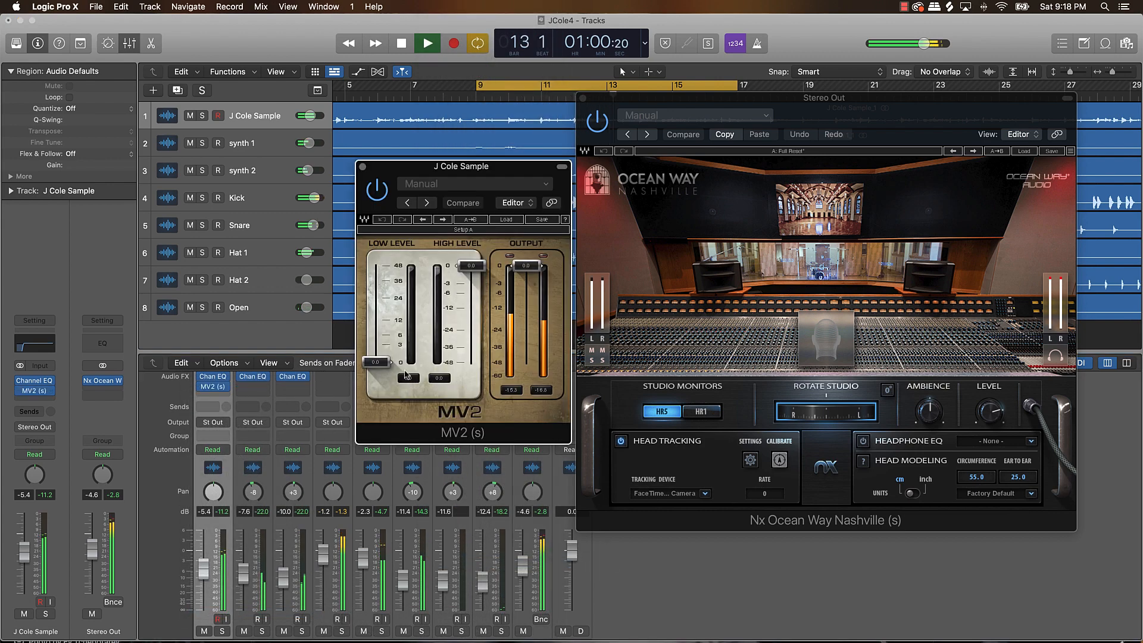
# - Lower MV2's High Level and raise its Low Level slightly on J Cole Sample, and close the plug-in window
pyautogui.moveTo(471, 265); pyautogui.dragTo(471, 285)
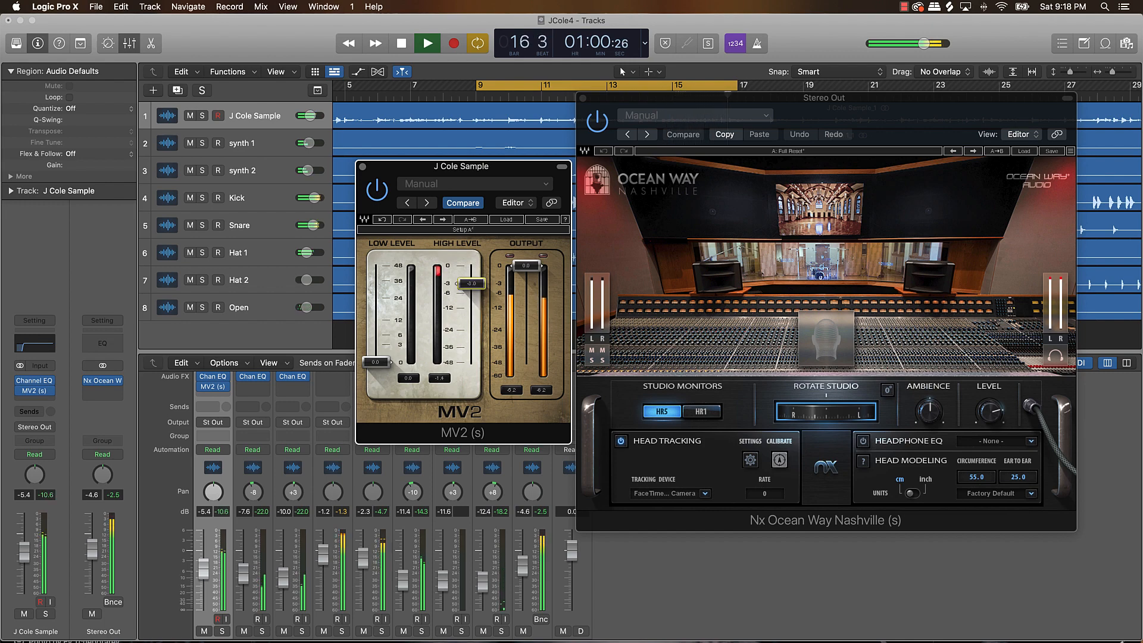
pyautogui.moveTo(378, 362); pyautogui.dragTo(378, 351)
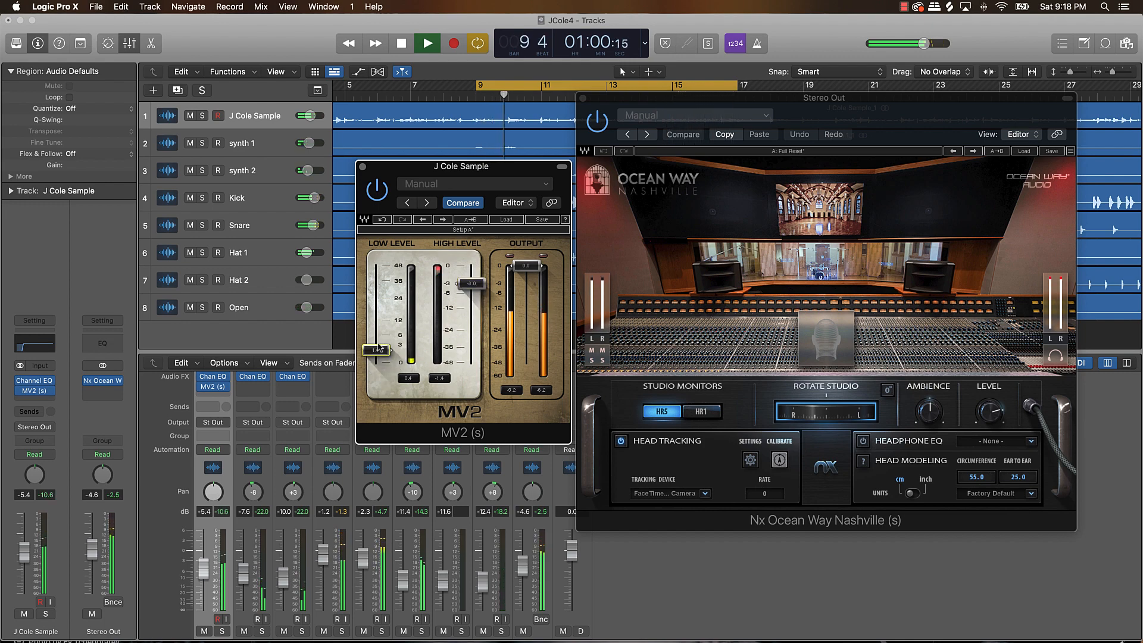
pyautogui.click(363, 167)
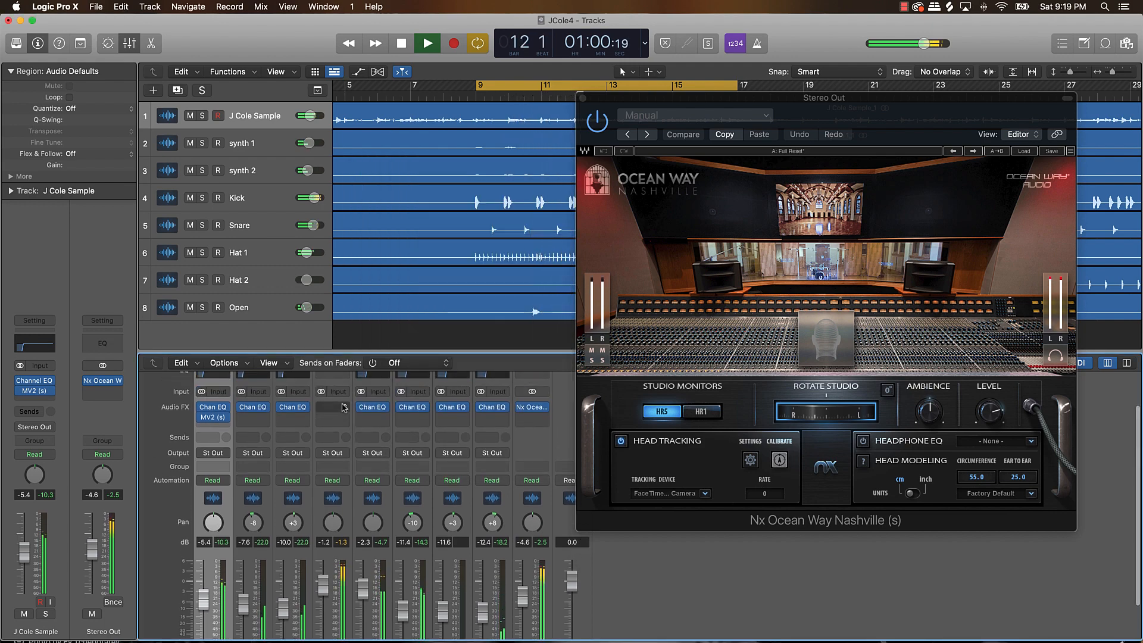
# - Insert the Waves Smack Attack (s) transient shaper in stereo on the Kick channel
pyautogui.click(344, 406)
pyautogui.moveTo(369, 626)
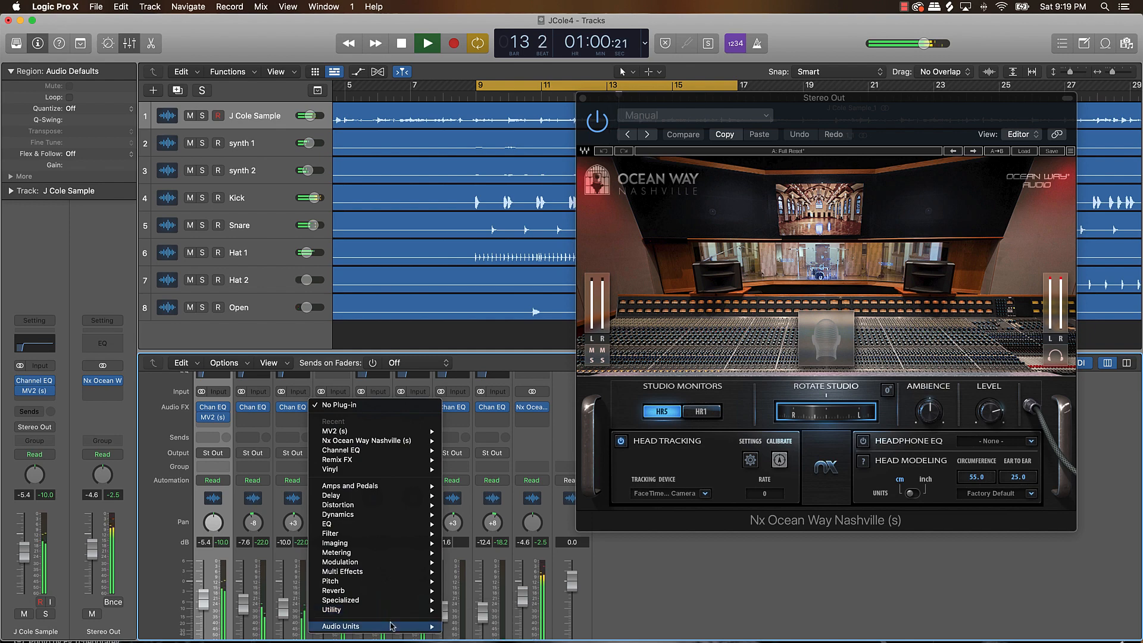
pyautogui.moveTo(467, 627)
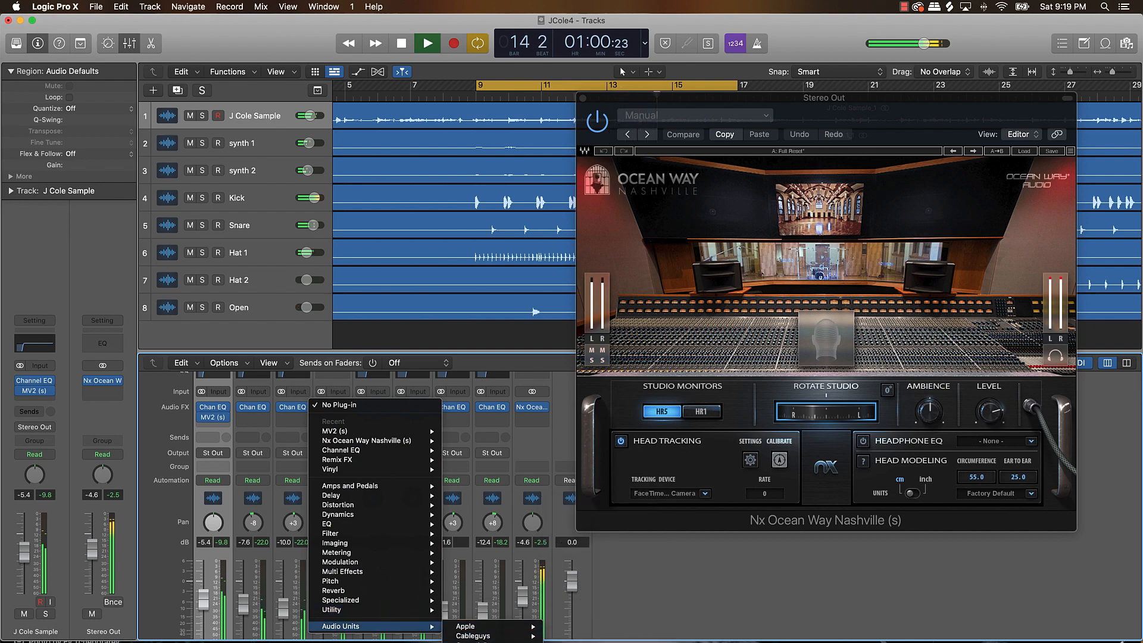
pyautogui.moveTo(598, 572)
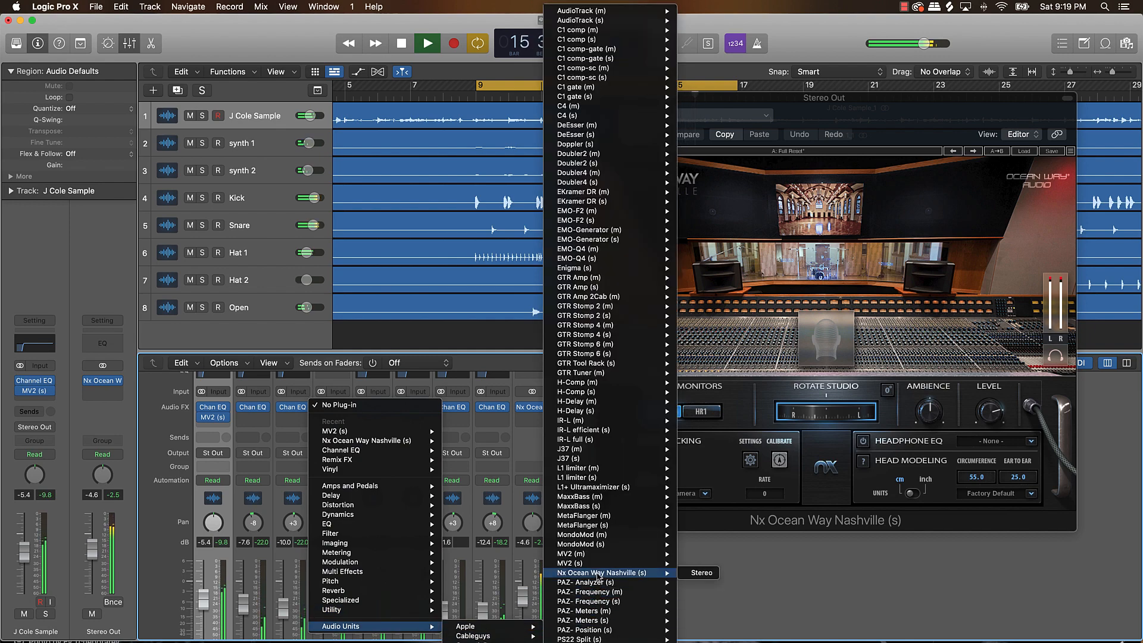
pyautogui.scroll(-10, 598, 574)
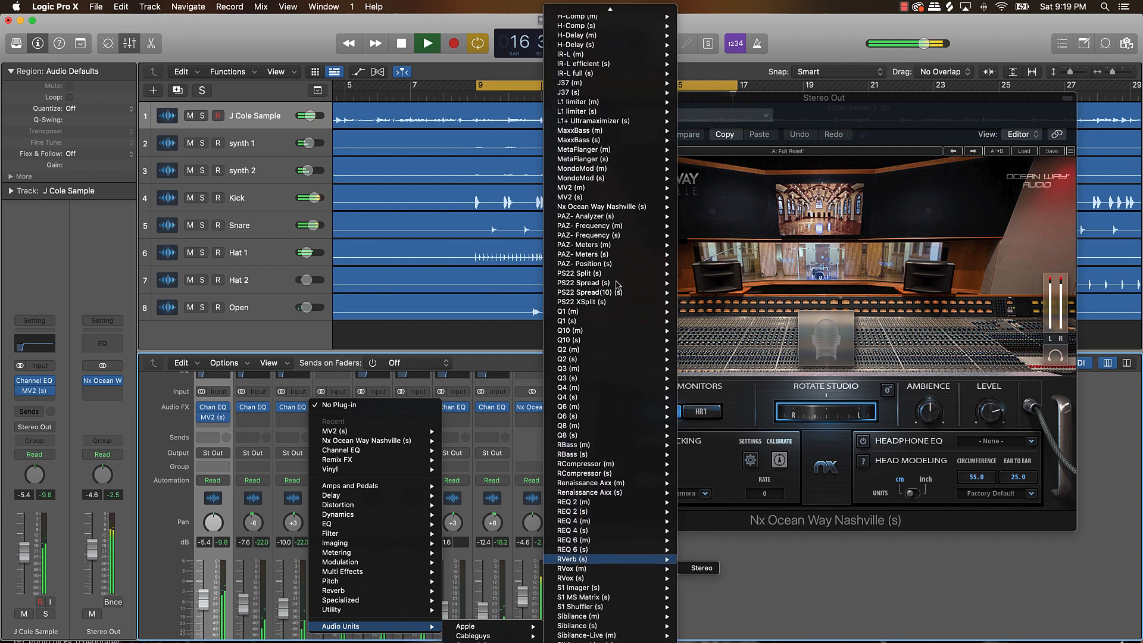
pyautogui.scroll(-6, 595, 366)
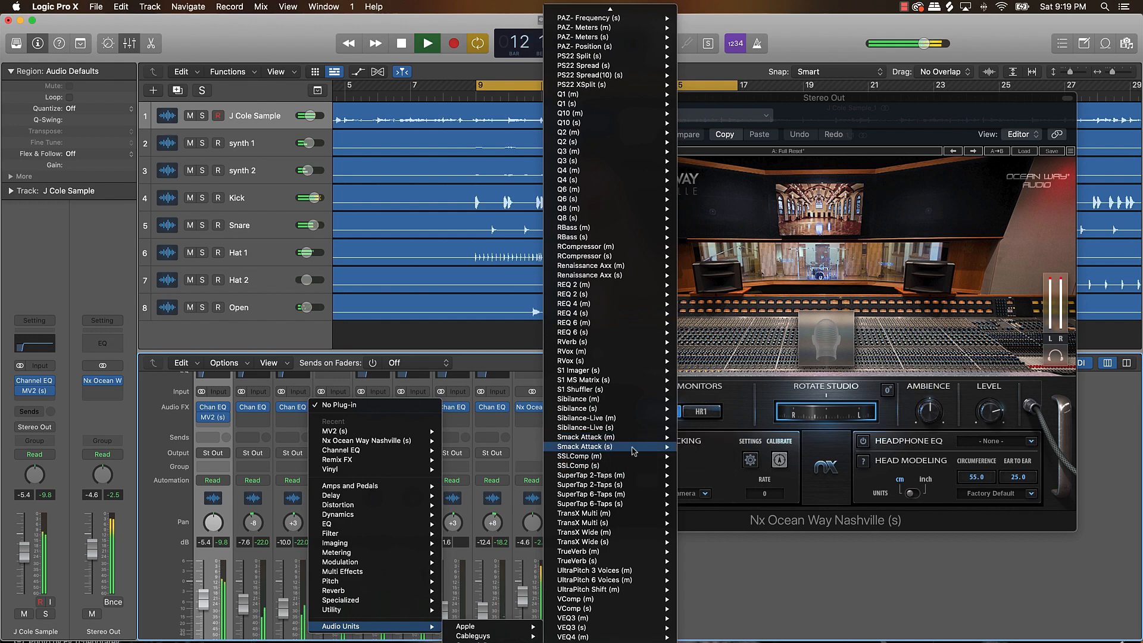
pyautogui.click(696, 448)
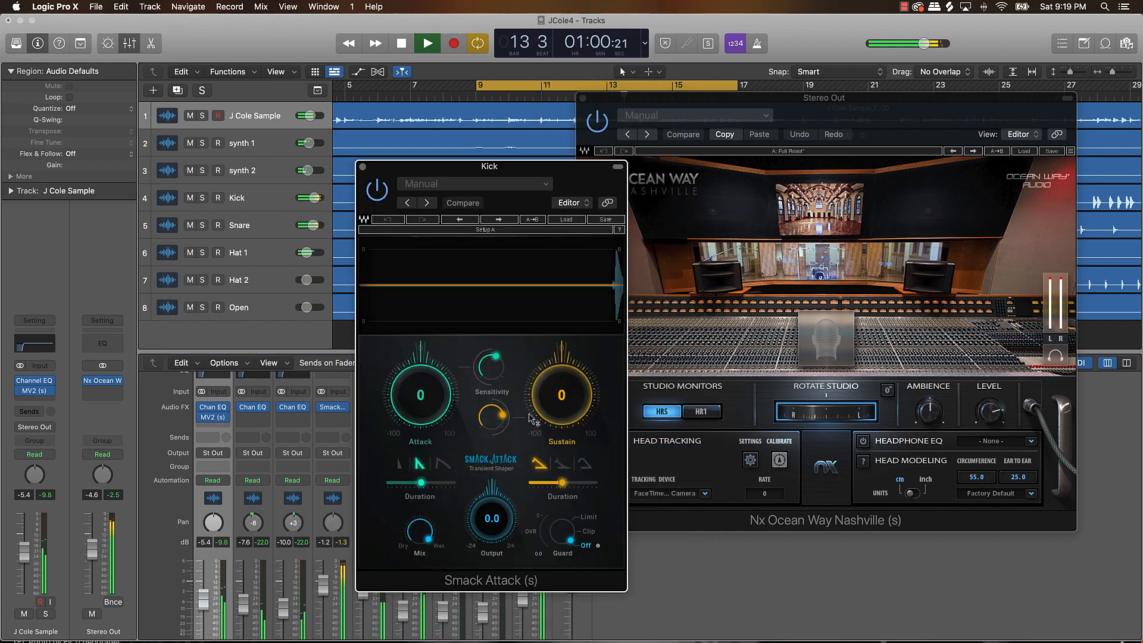
# - Set Smack Attack's Attack to 13 and Sustain to -24, and lower the Kick fader to -2.7 dB
pyautogui.moveTo(427, 410); pyautogui.dragTo(432, 395)
pyautogui.moveTo(563, 400); pyautogui.dragTo(561, 426)
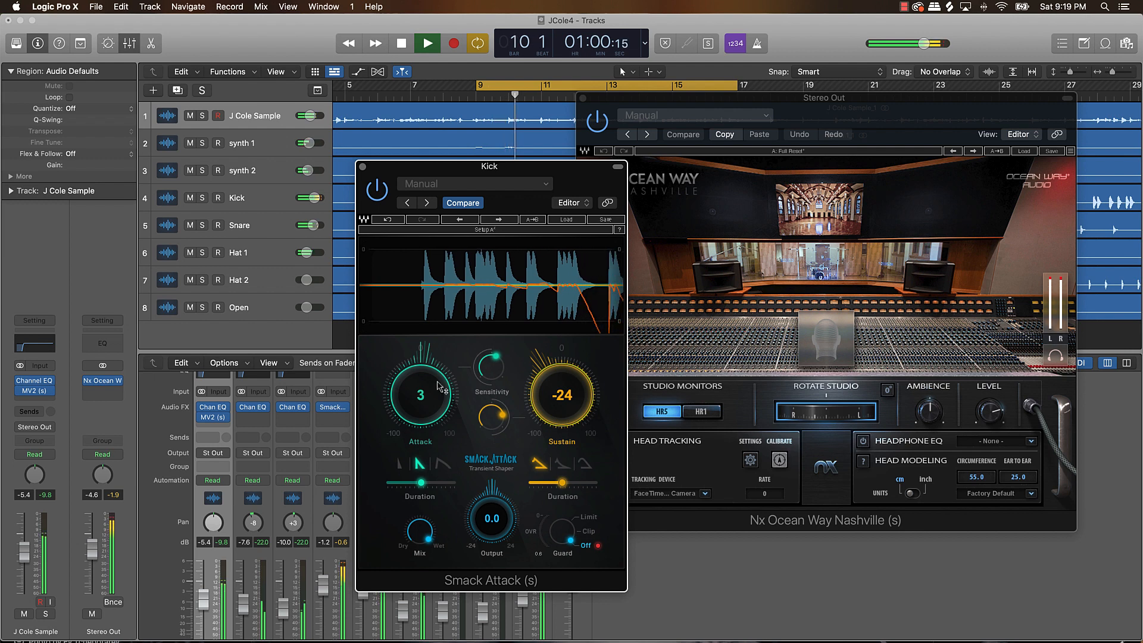
pyautogui.moveTo(421, 347); pyautogui.dragTo(421, 341)
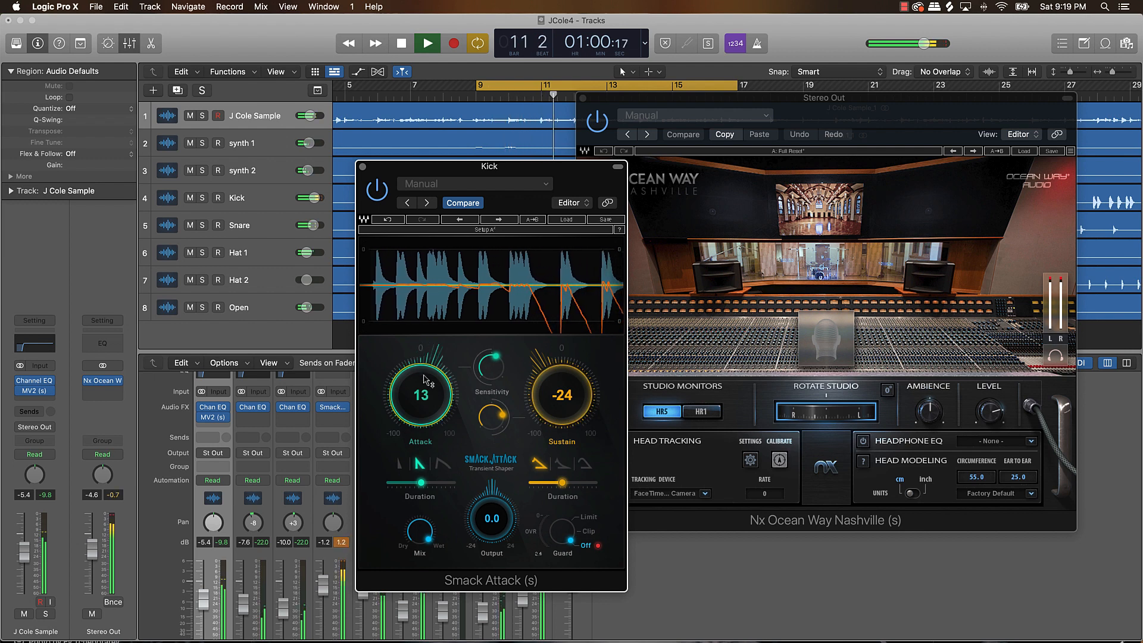
pyautogui.moveTo(322, 592); pyautogui.dragTo(324, 597)
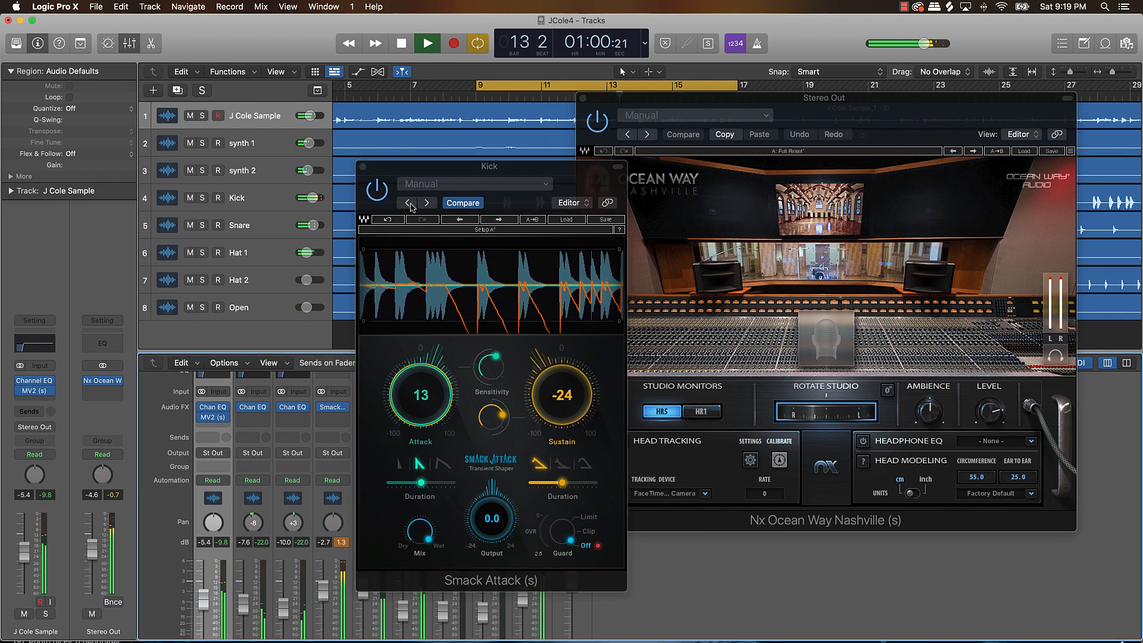
# - Copy the Kick's Smack Attack (s) to the Snare channel below its Channel EQ, and open the copy
pyautogui.click(362, 166)
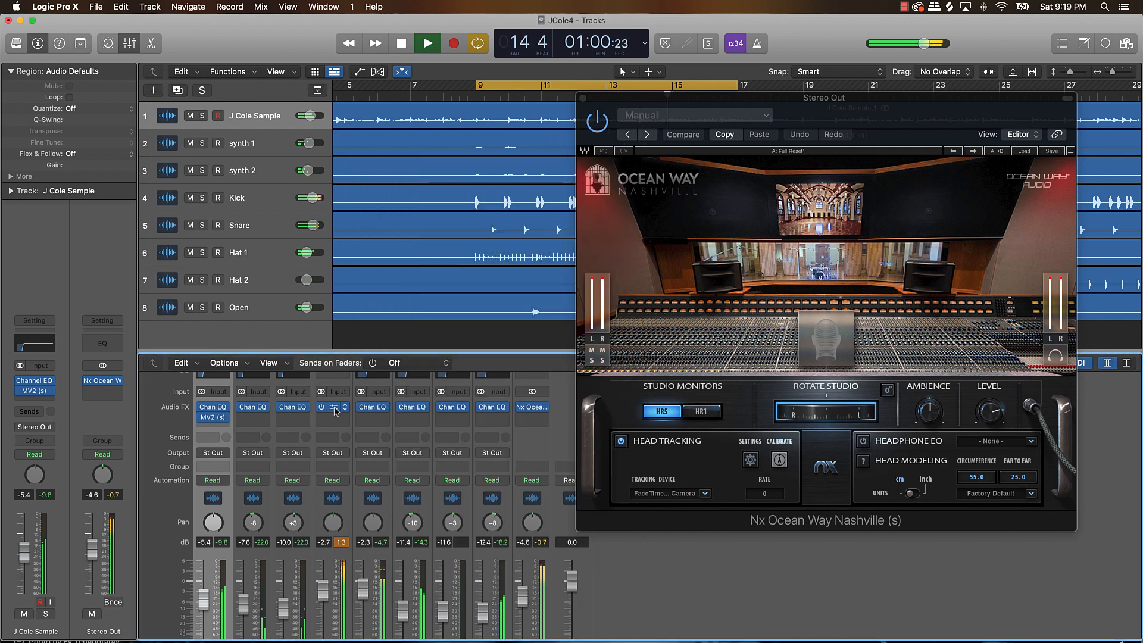
pyautogui.moveTo(333, 409); pyautogui.dragTo(372, 419)
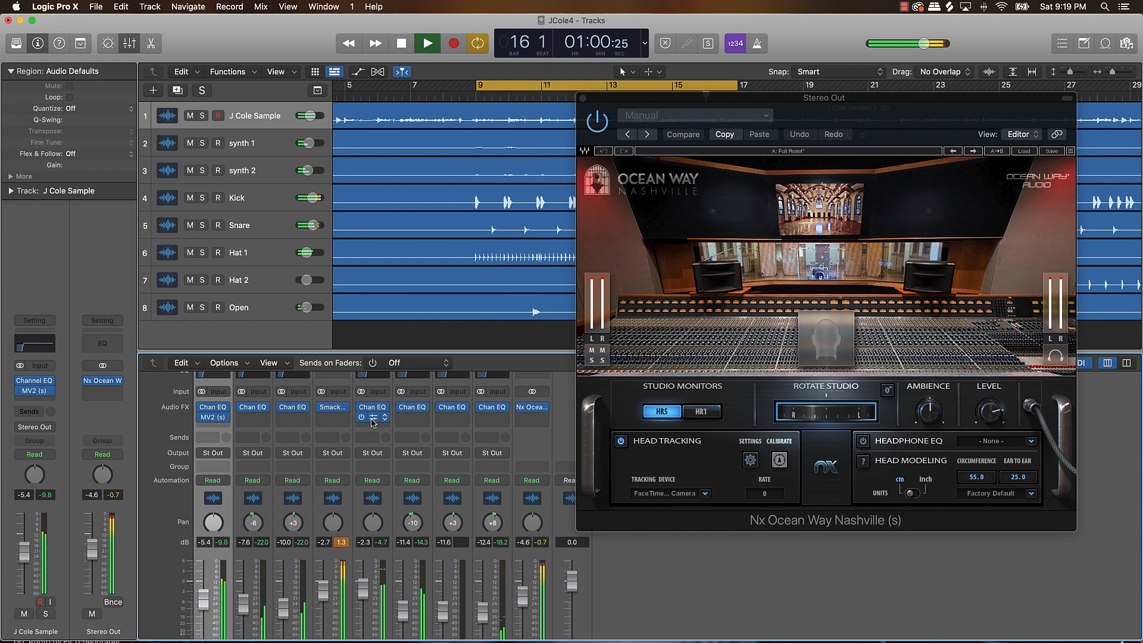
pyautogui.click(374, 417)
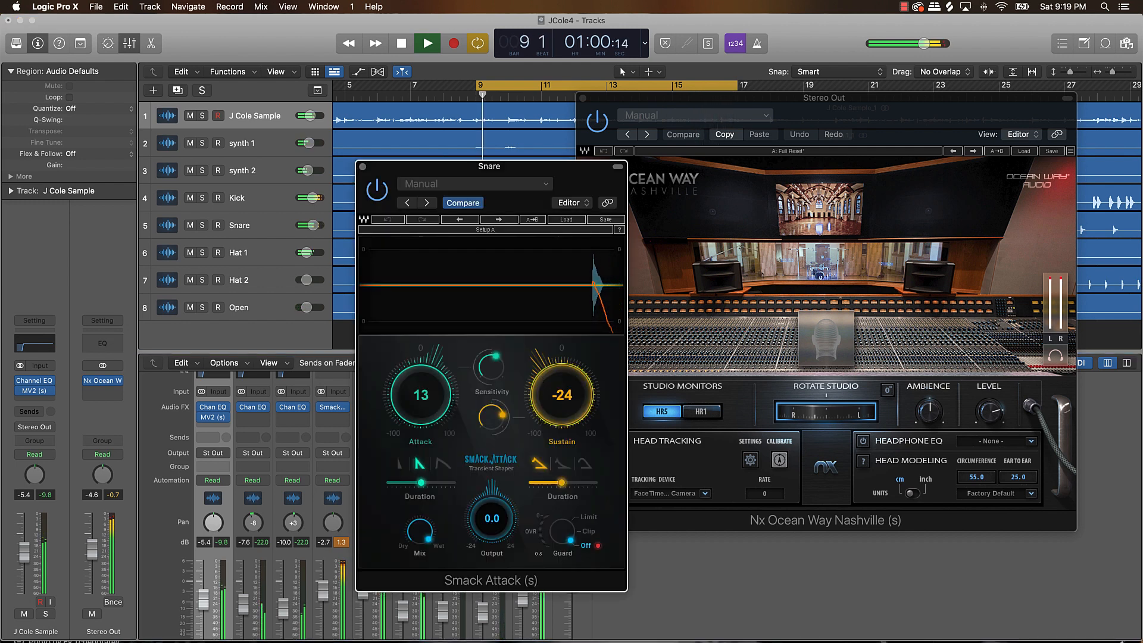
# - Set the Snare's Smack Attack Sustain to 6, lower its Attack slightly, close the plug-in window and stop playback
pyautogui.moveTo(561, 395); pyautogui.dragTo(561, 365)
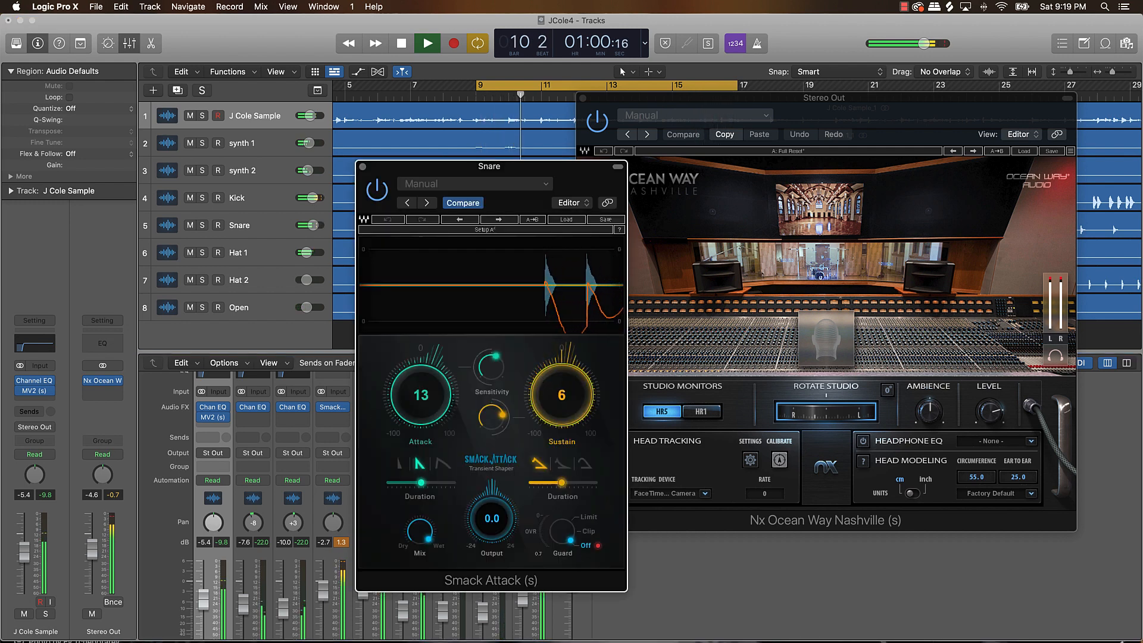
pyautogui.moveTo(421, 394); pyautogui.dragTo(421, 400)
pyautogui.click(362, 167)
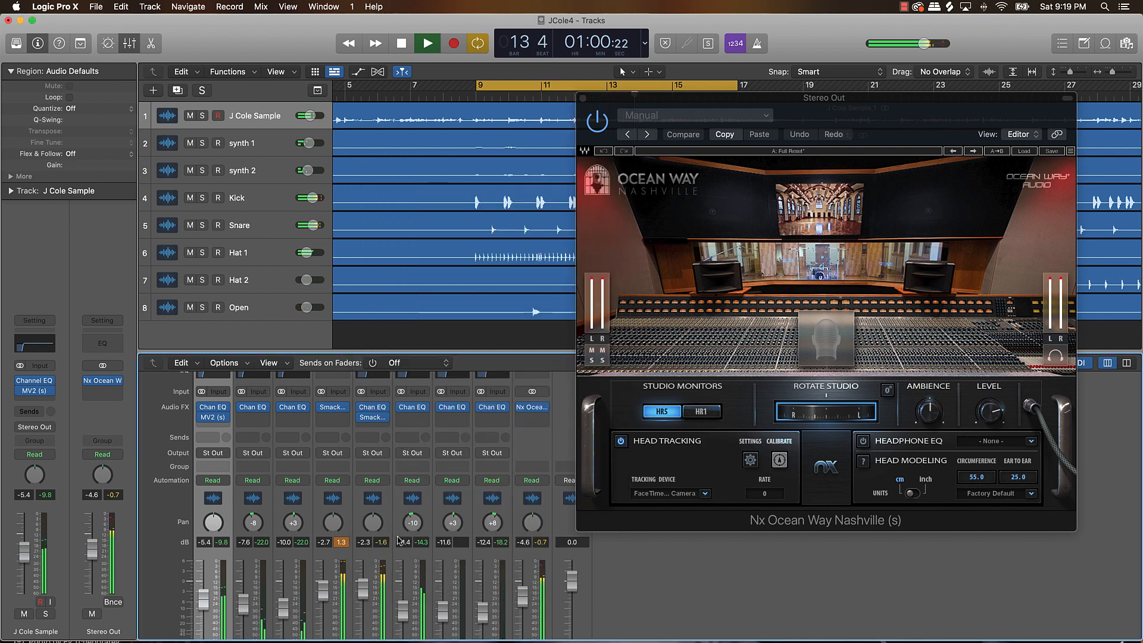
pyautogui.press('space')
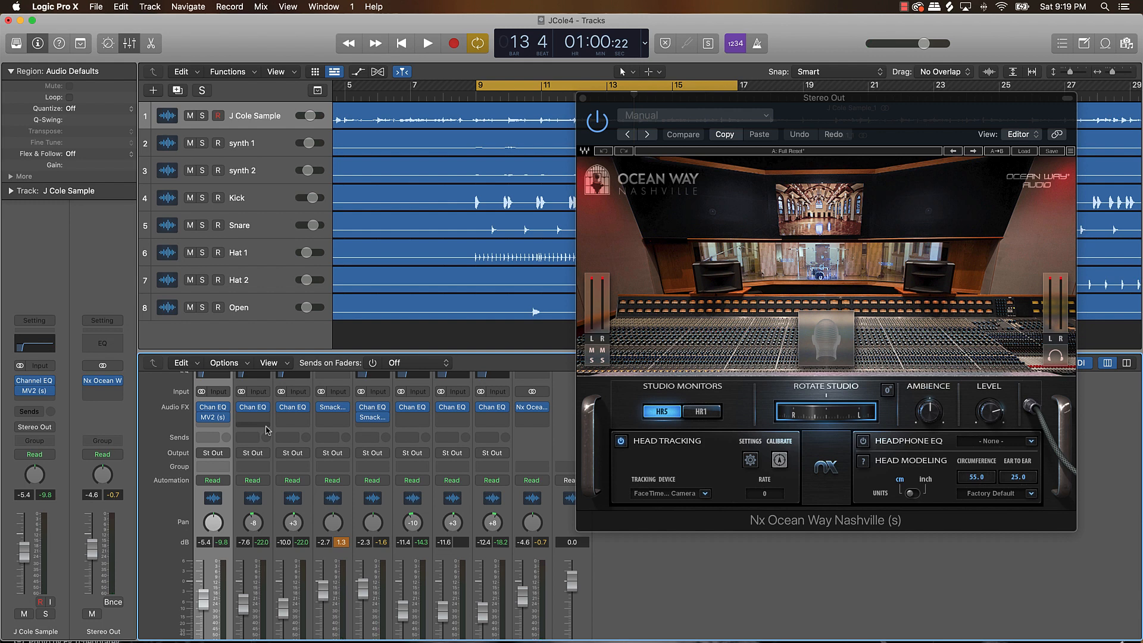
# - Review the MV2 settings on J Cole Sample and the Smack Attack settings on Kick
pyautogui.click(215, 419)
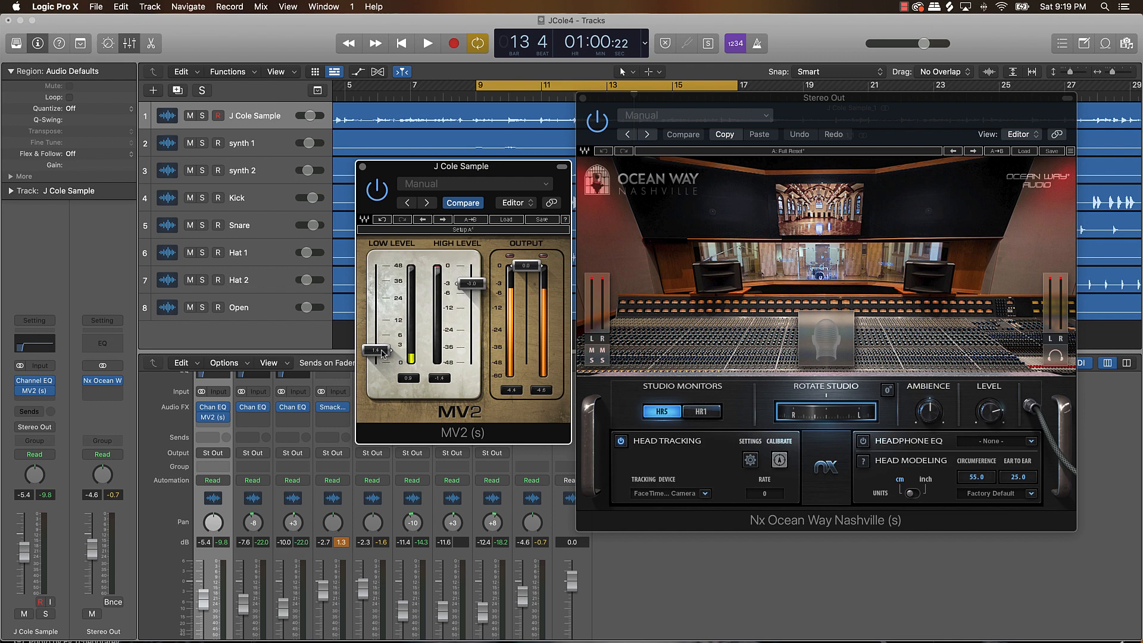
pyautogui.click(362, 167)
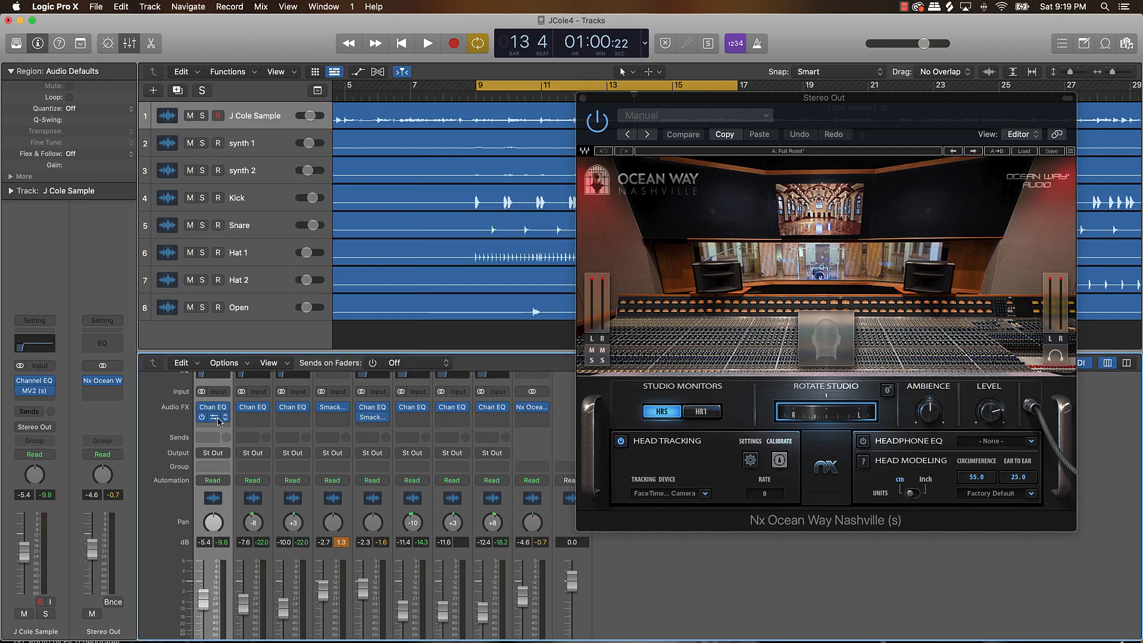
pyautogui.click(333, 411)
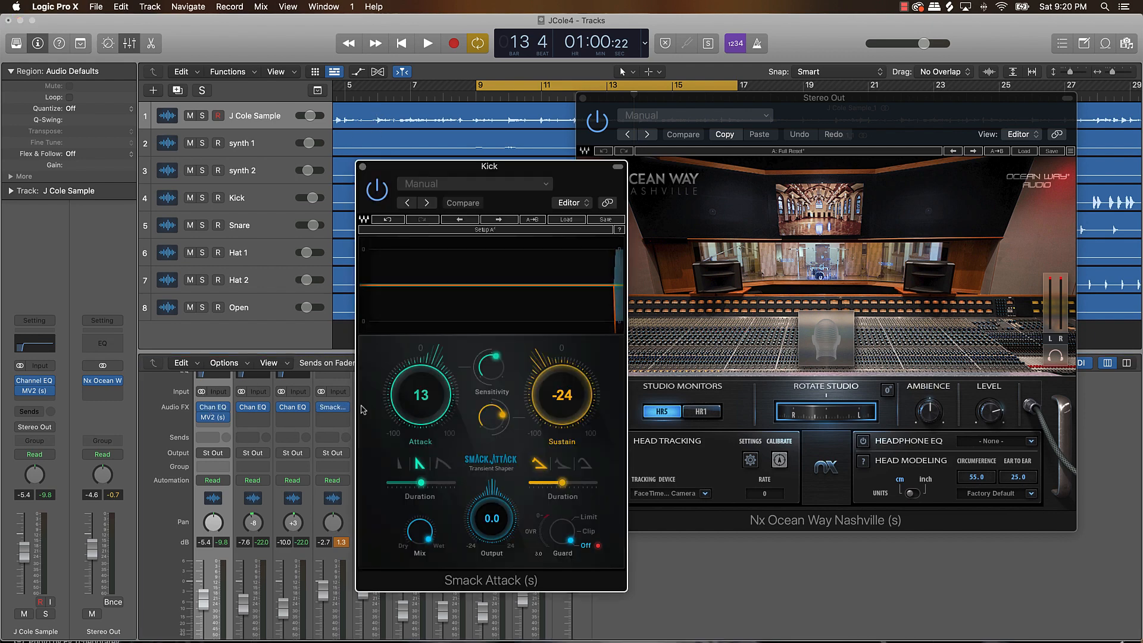
pyautogui.click(362, 167)
# - Close the Nx Ocean Way Nashville (s) window and remove the plug-in from the Stereo Out channel
pyautogui.scroll(3, 371, 453)
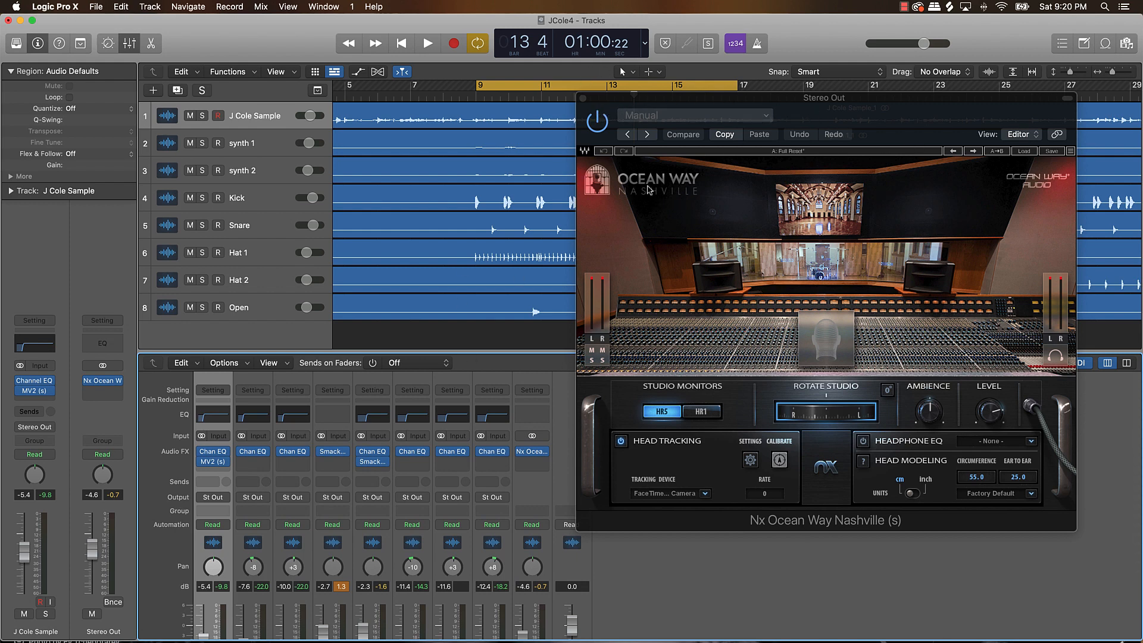
pyautogui.click(583, 100)
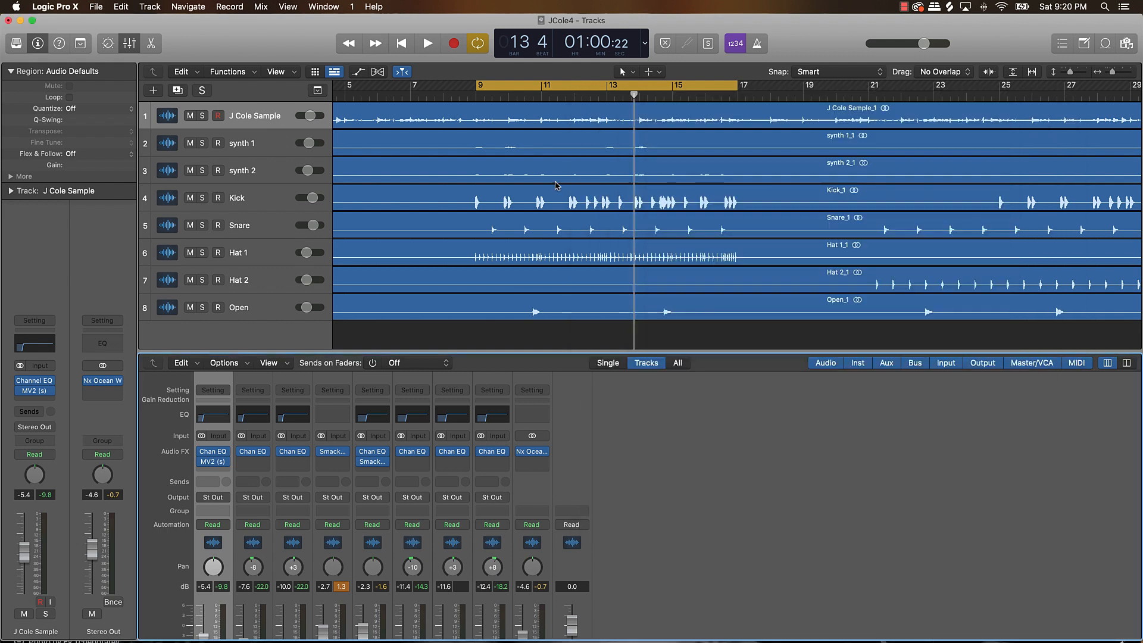
pyautogui.scroll(-1, 587, 433)
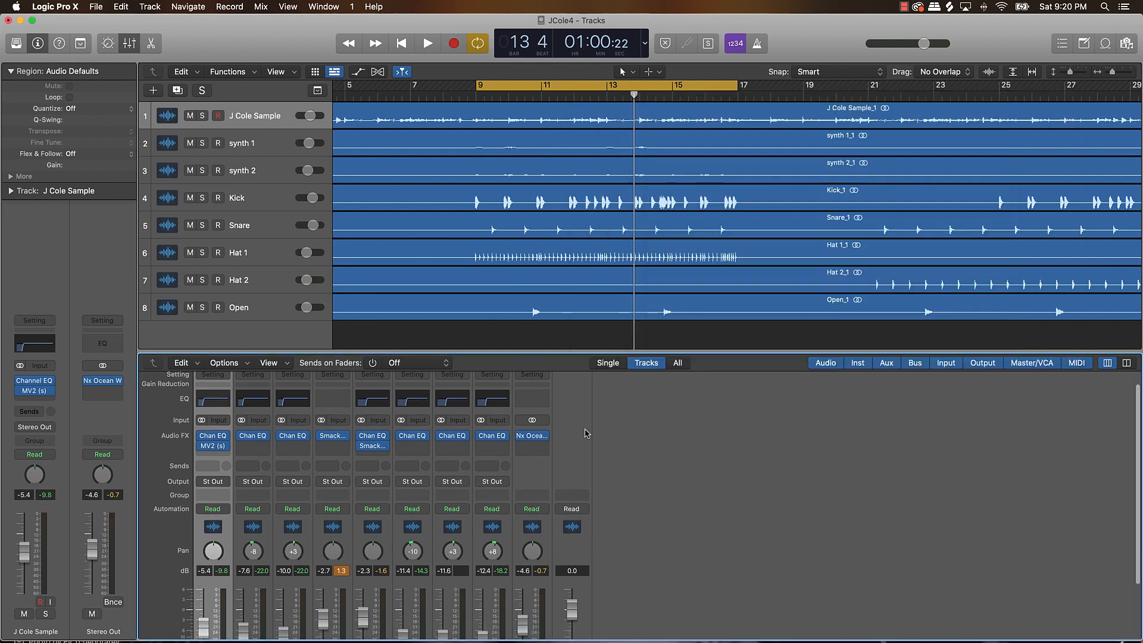
pyautogui.click(543, 438)
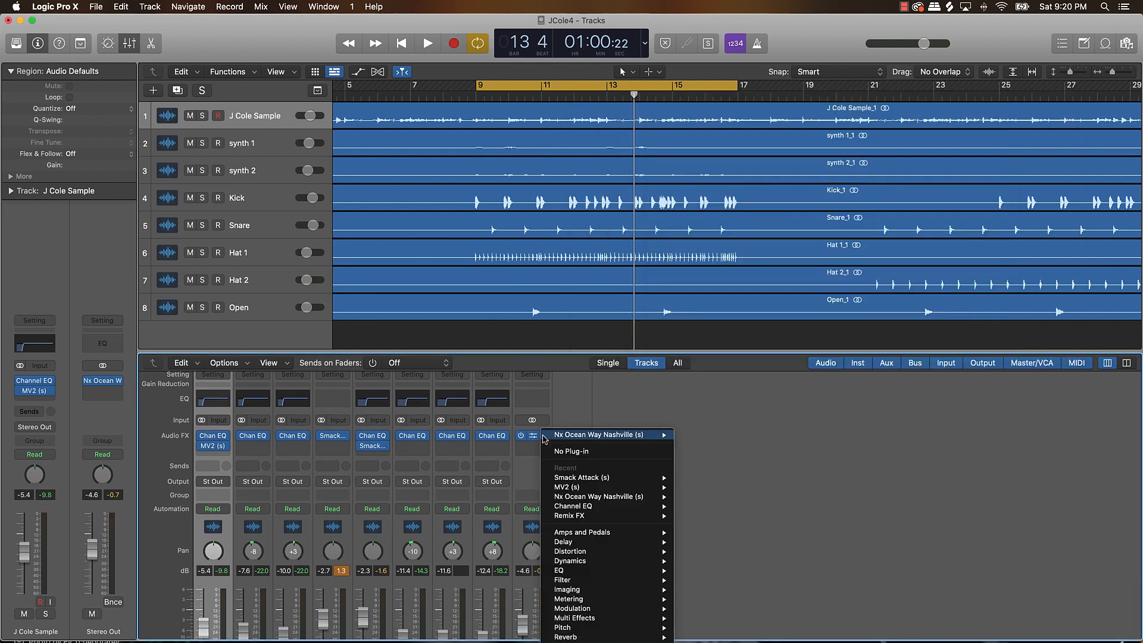
pyautogui.click(574, 453)
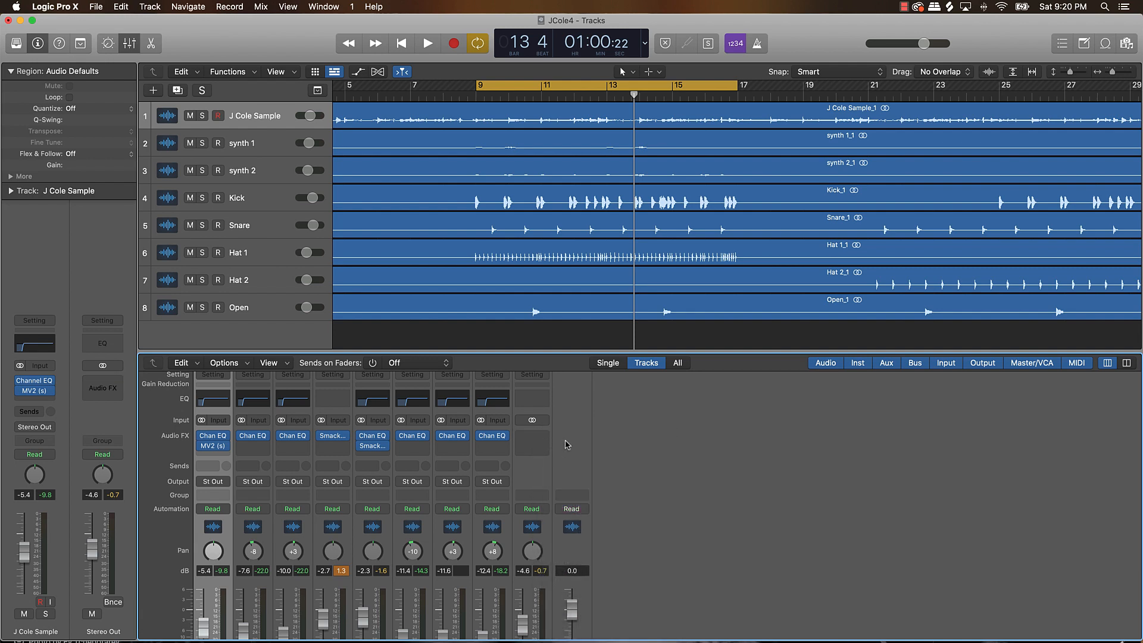
# - During playback, lower the Kick and Snare faders together to -3.2 dB and -2.8 dB
pyautogui.click(568, 339)
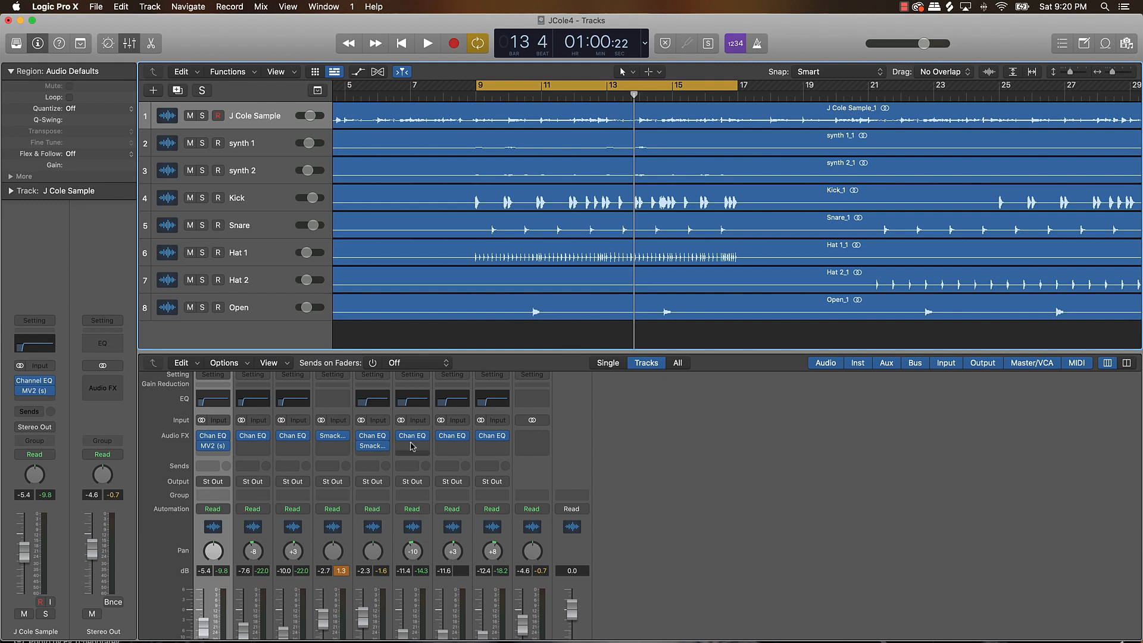
pyautogui.click(632, 401)
pyautogui.press('space')
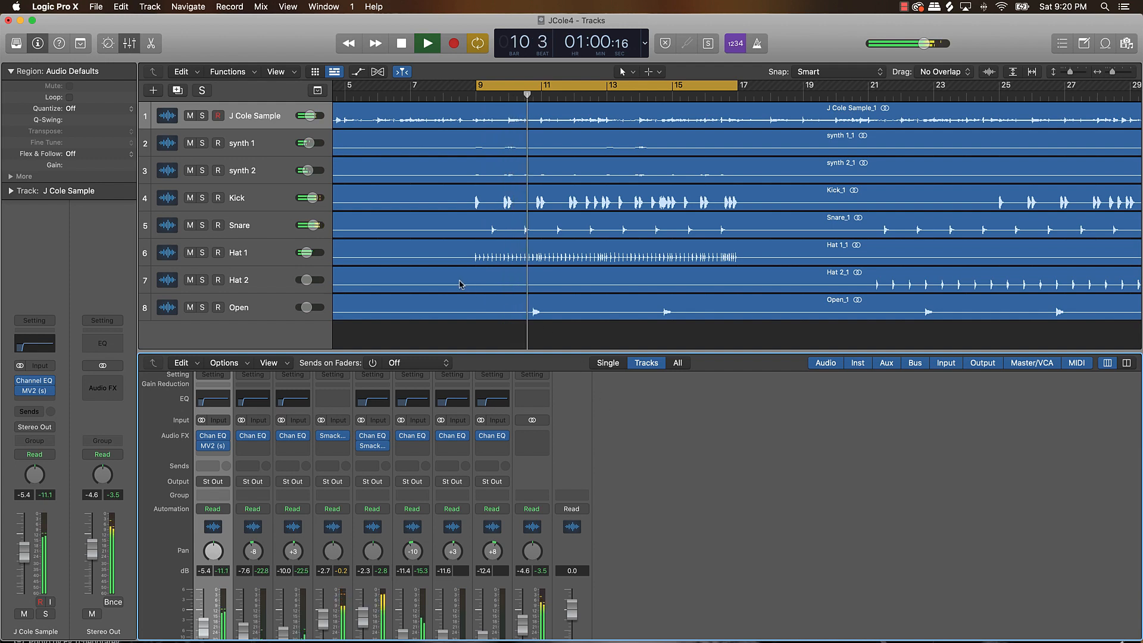
pyautogui.scroll(-1, 409, 489)
pyautogui.scroll(-3, 409, 490)
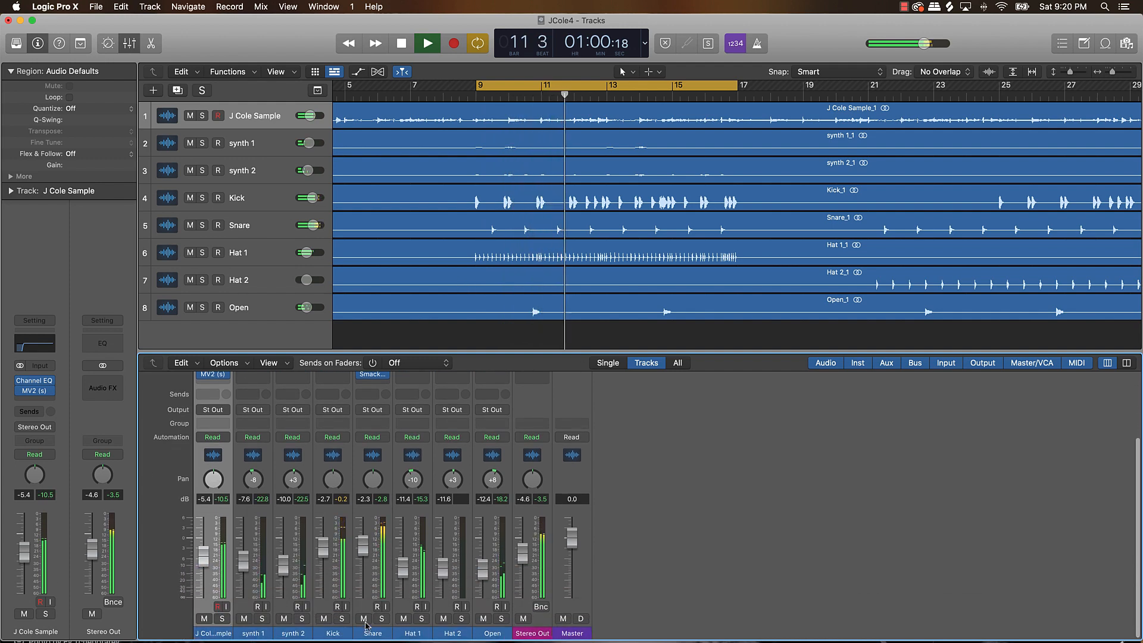
pyautogui.click(370, 635)
pyautogui.keyDown('shift'); pyautogui.click(339, 634); pyautogui.keyUp('shift')
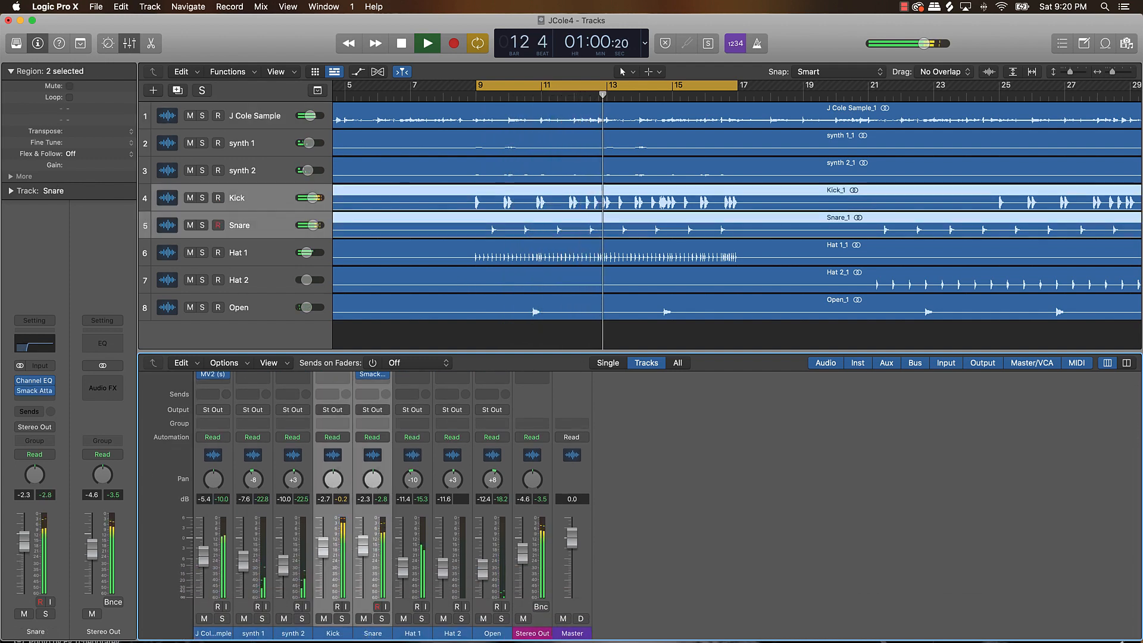
pyautogui.moveTo(323, 547); pyautogui.dragTo(323, 549)
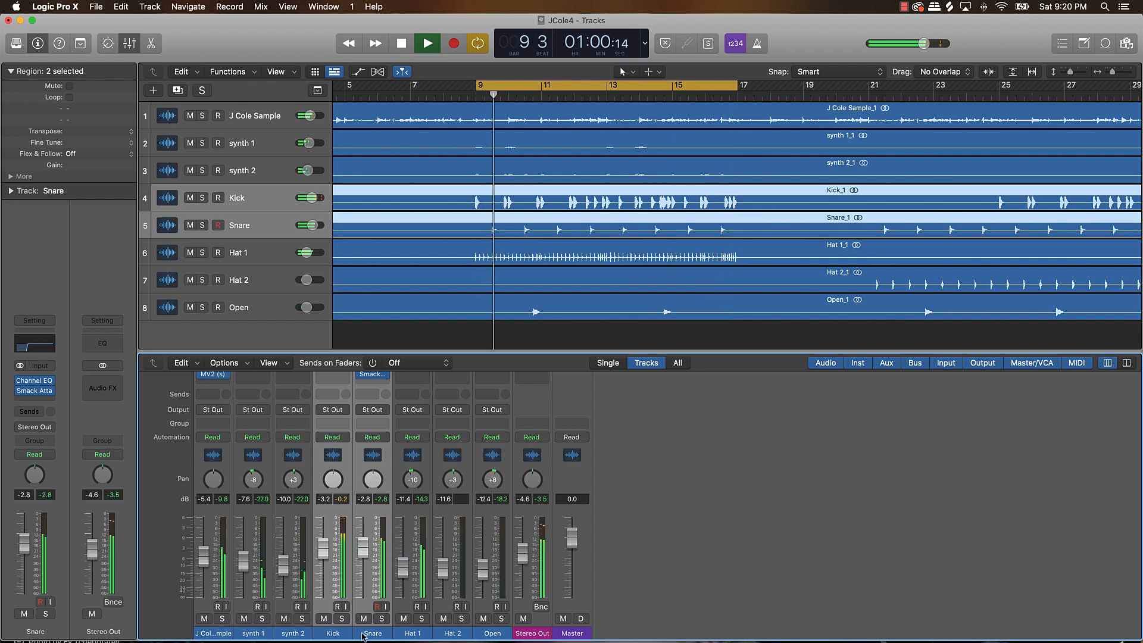
pyautogui.press('space')
# - Deselect the Kick and Snare regions, move the cycle range to bars 17 to 25 and start playback
pyautogui.scroll(2, 278, 530)
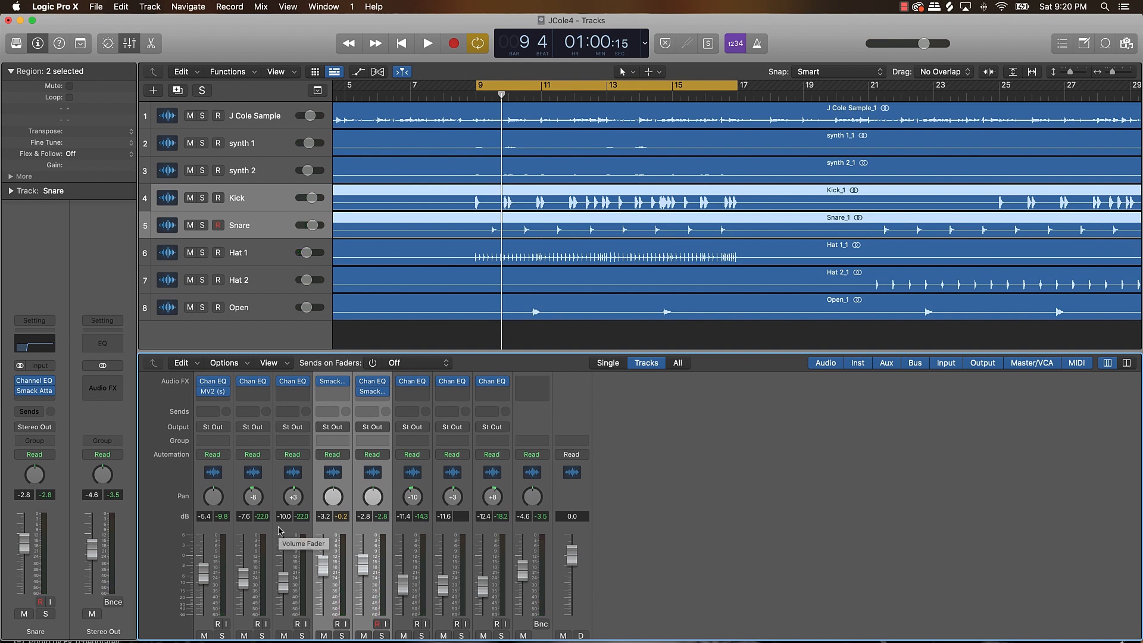
pyautogui.scroll(5, 283, 517)
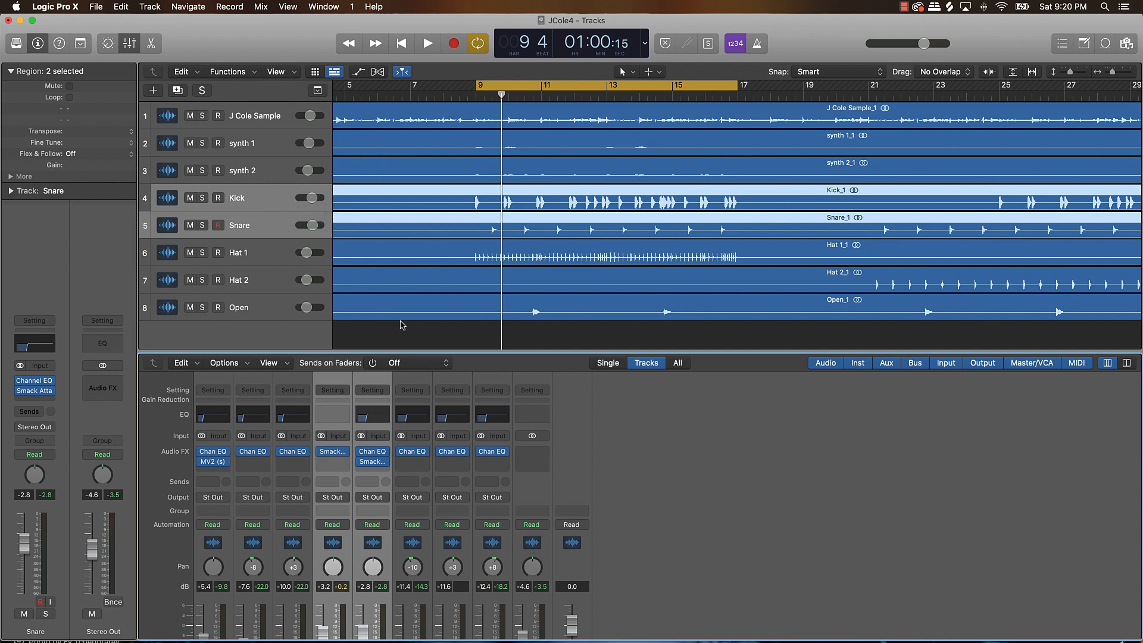
pyautogui.click(390, 332)
pyautogui.click(275, 329)
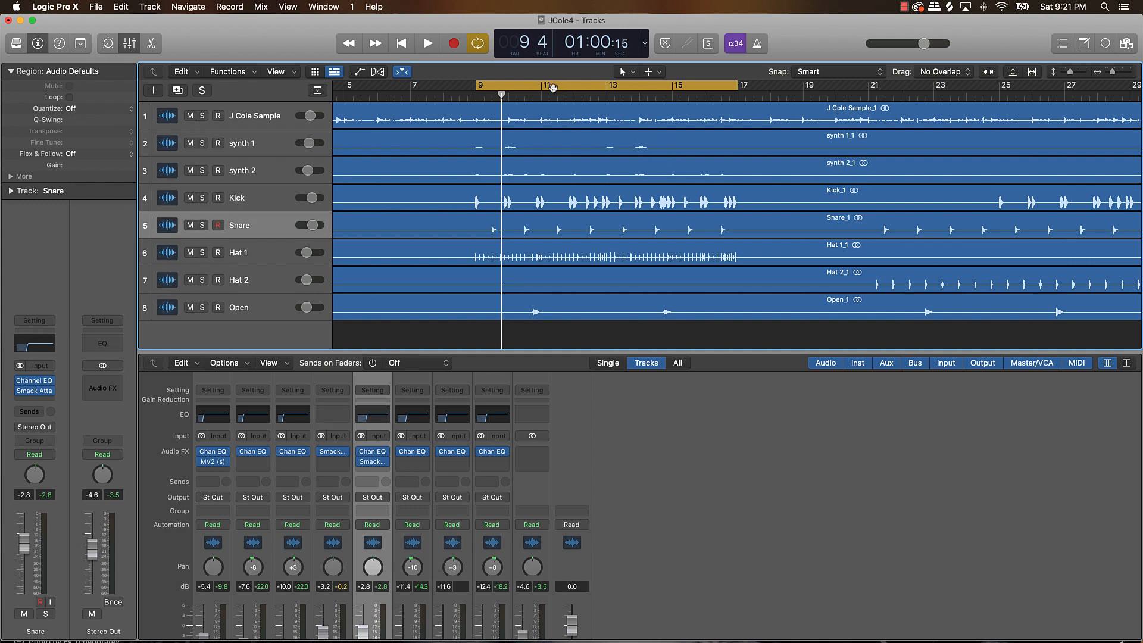
pyautogui.moveTo(553, 87); pyautogui.dragTo(948, 87)
pyautogui.hscroll(5, 897, 122)
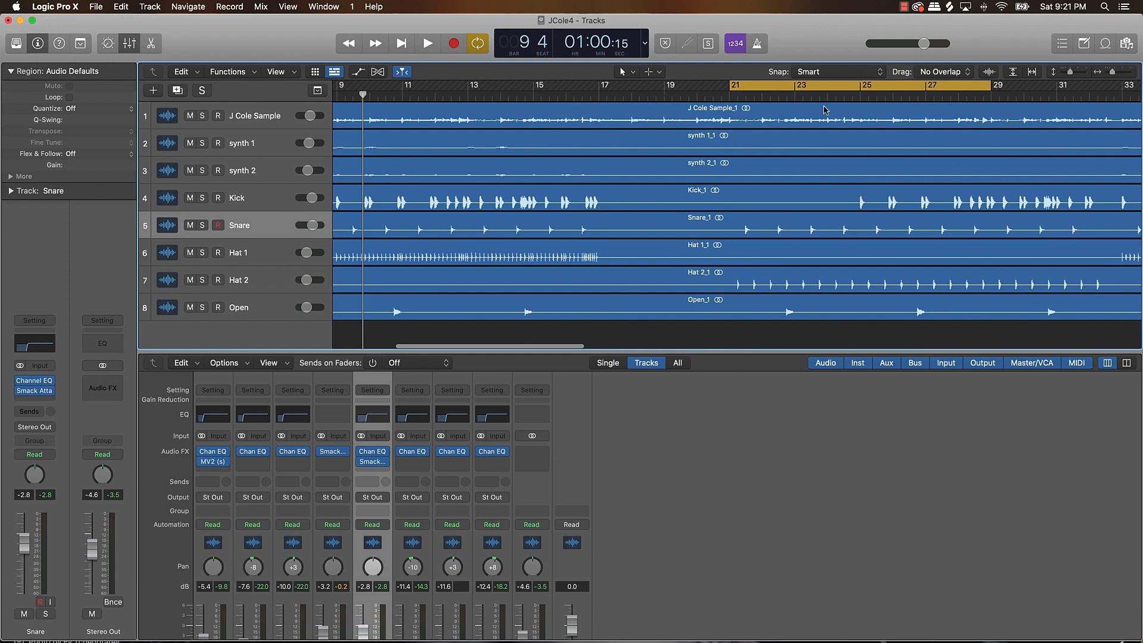
pyautogui.moveTo(842, 85); pyautogui.dragTo(712, 96)
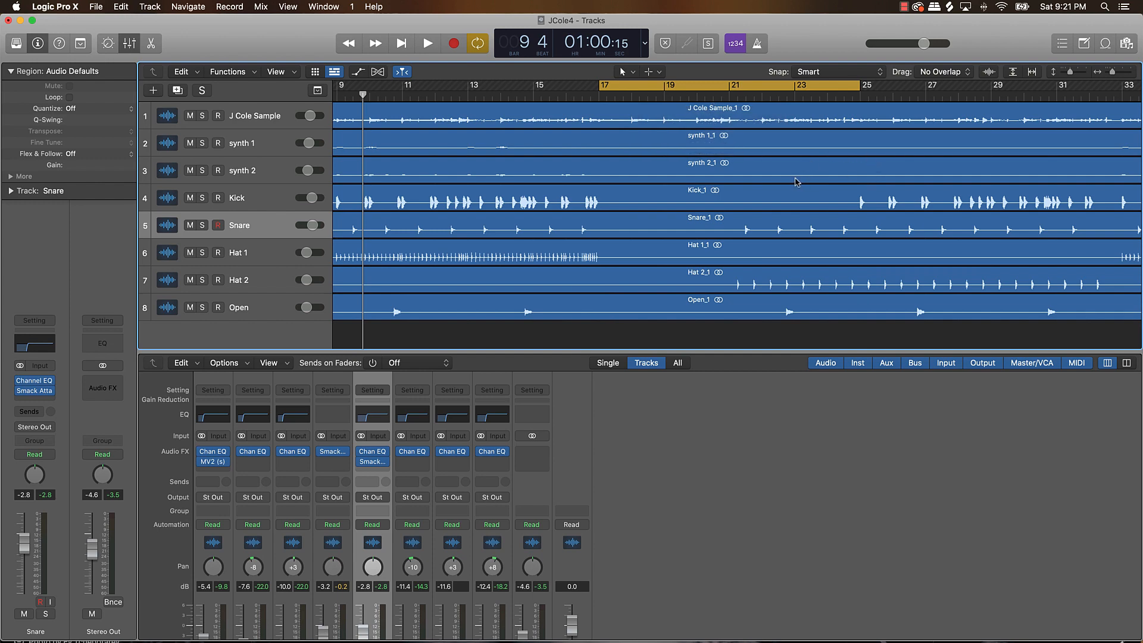
pyautogui.press('space')
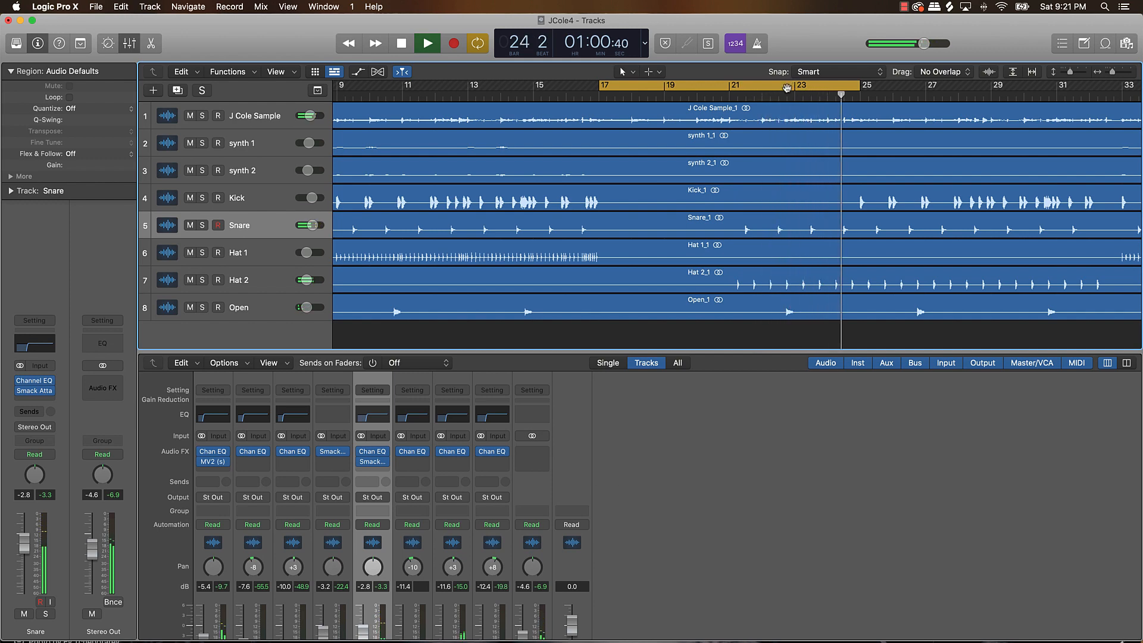
# - Turn off cycle mode and listen on through the arrangement with its full length in view
pyautogui.press('c')
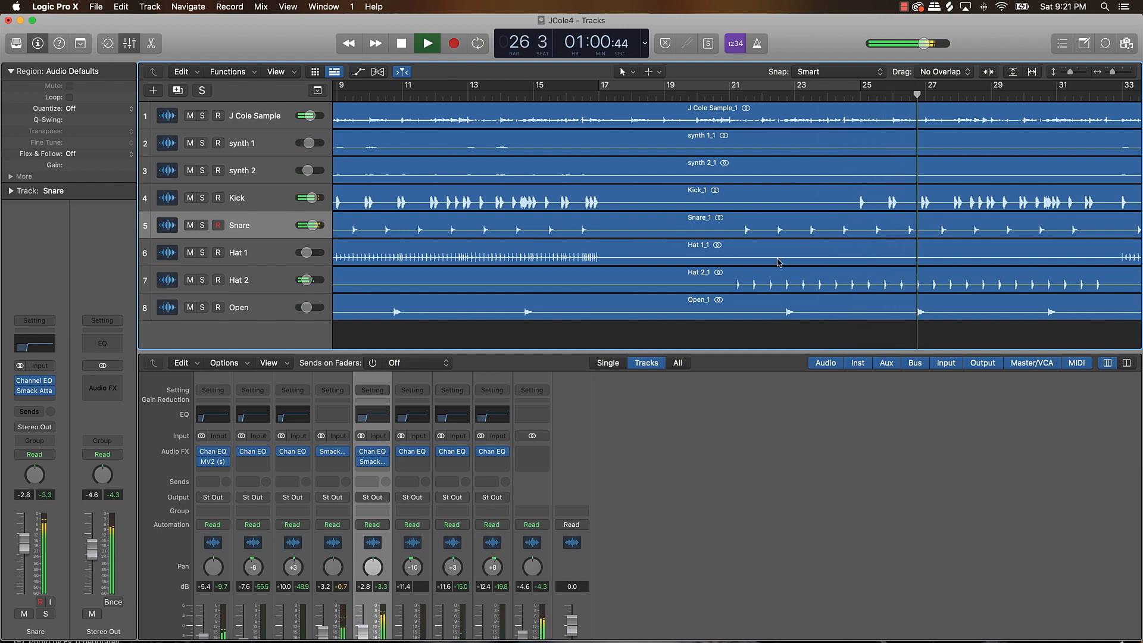
pyautogui.hscroll(10, 714, 247)
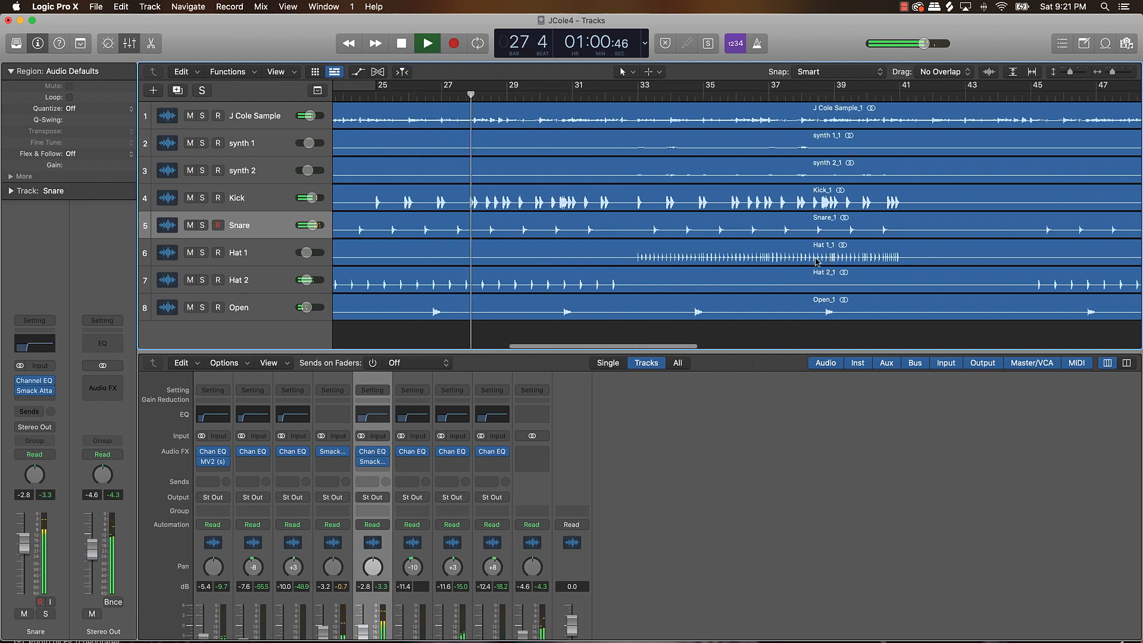
pyautogui.scroll(-8, 785, 262)
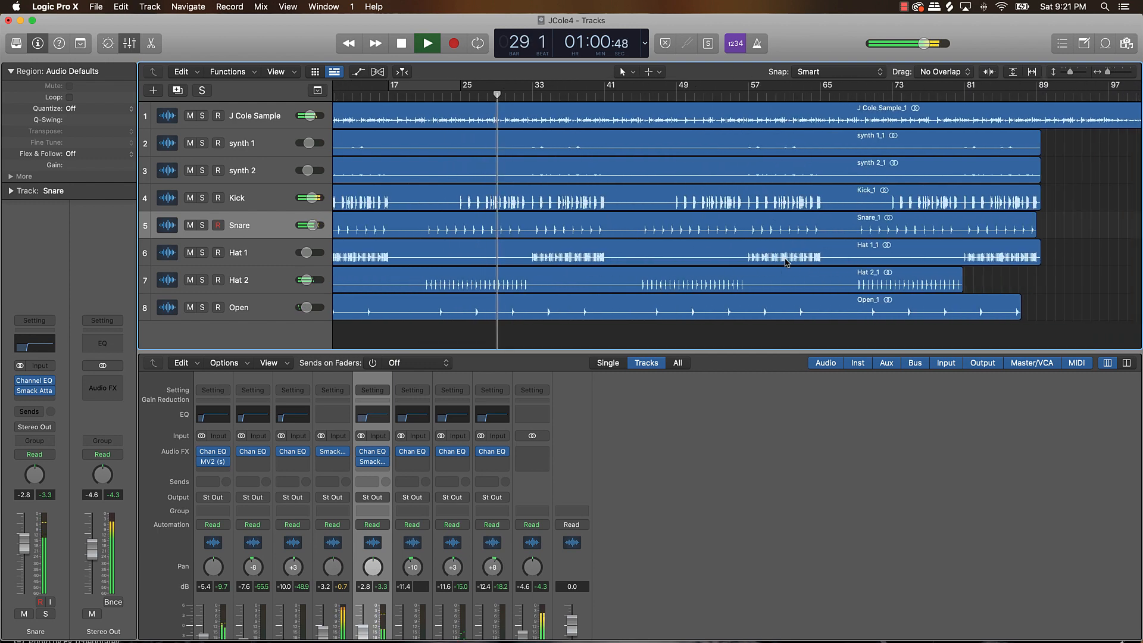
pyautogui.scroll(-2, 785, 262)
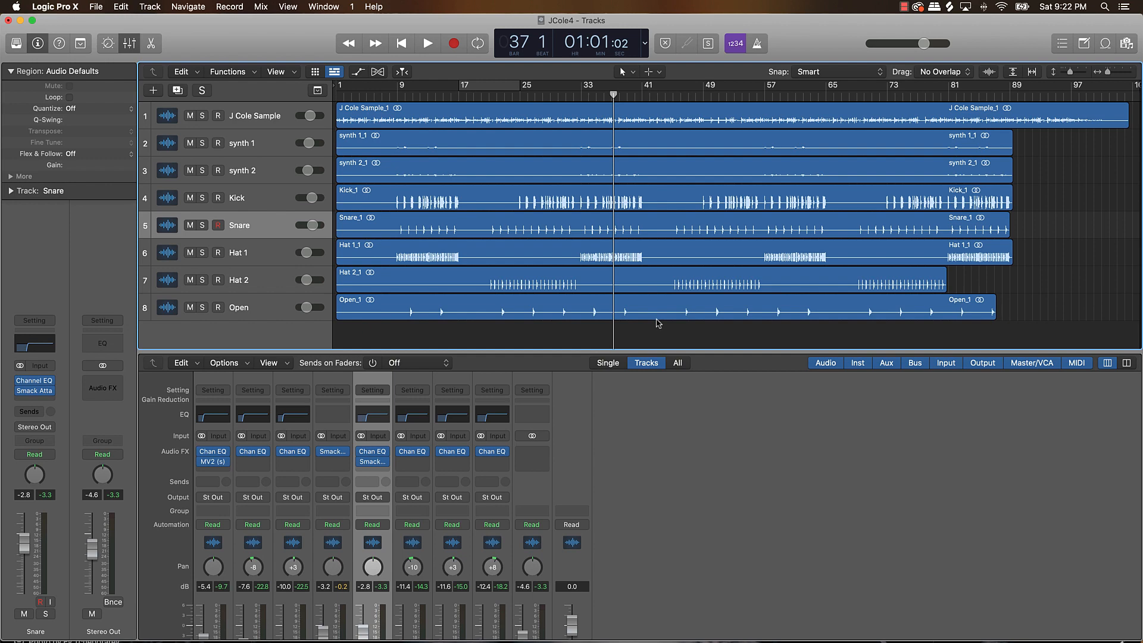
pyautogui.scroll(-5, 661, 393)
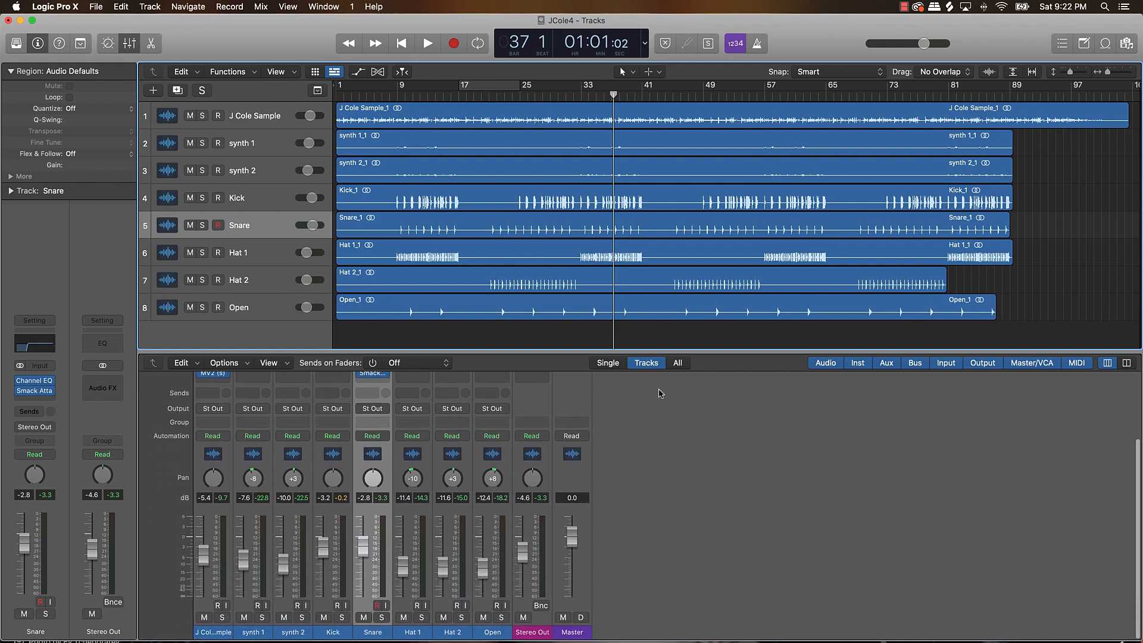